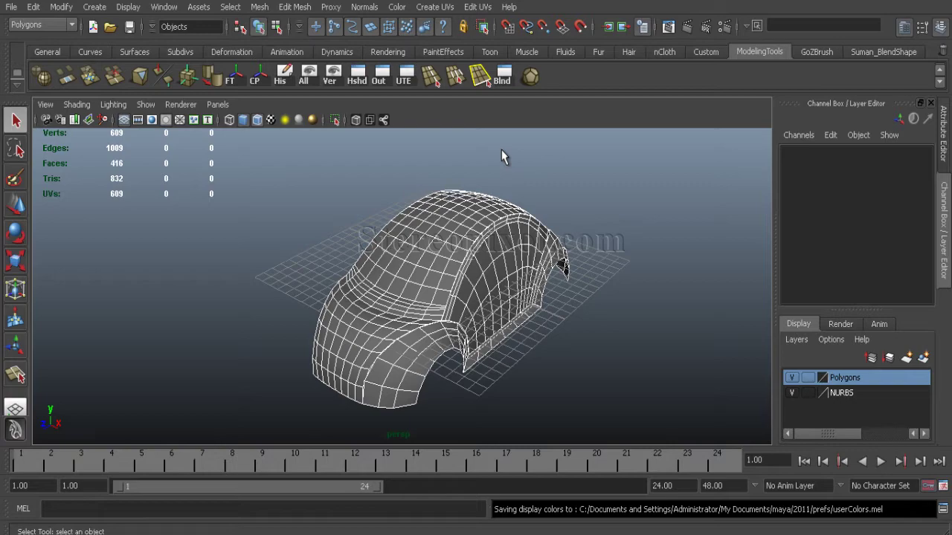
- Set the inactive polygon surface colour to blue and save the colour settings
alt+drag(510, 316, 196, 37)
click(163, 6)
mouse_move(202, 91)
click(326, 160)
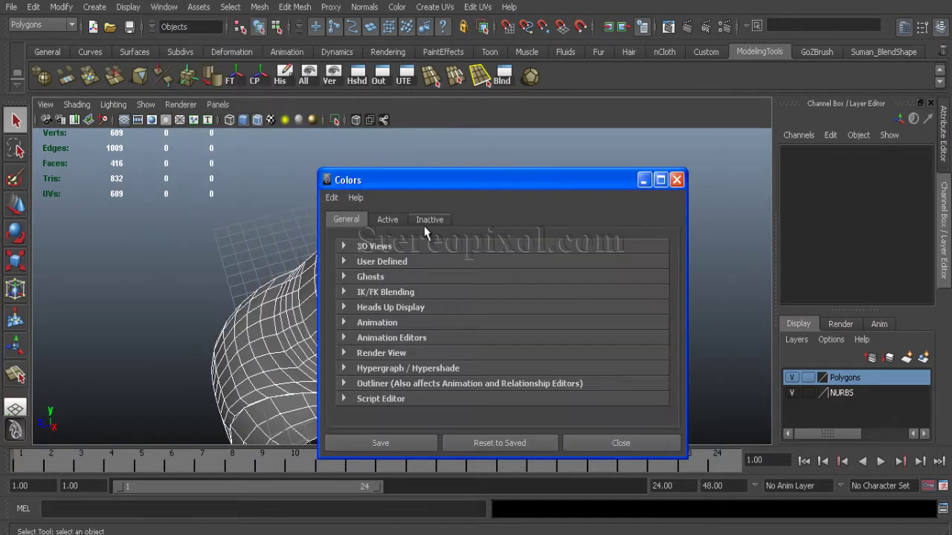
click(360, 313)
scroll(532, 390, down, 3)
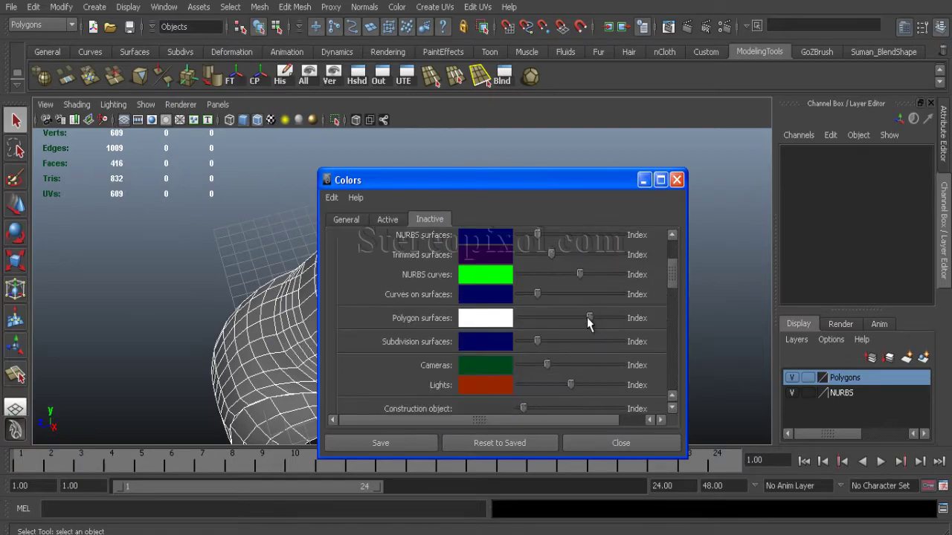
click(372, 443)
- Switch to the top view zoomed in on the car's front
alt+drag(513, 301, 307, 259)
key(space)
alt+right_drag(512, 323, 355, 334)
- Limit the viewport display to polygons and cameras only
click(372, 298)
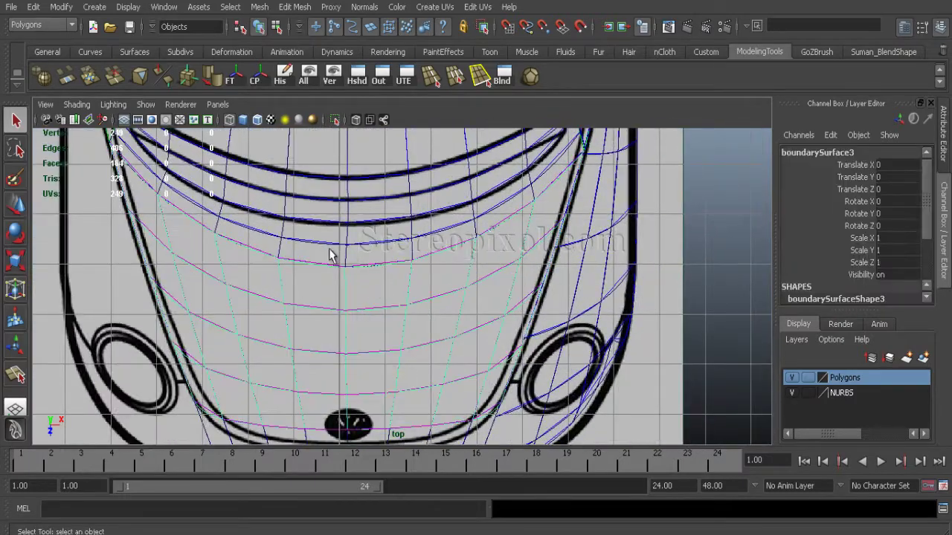
click(146, 104)
click(186, 79)
click(145, 104)
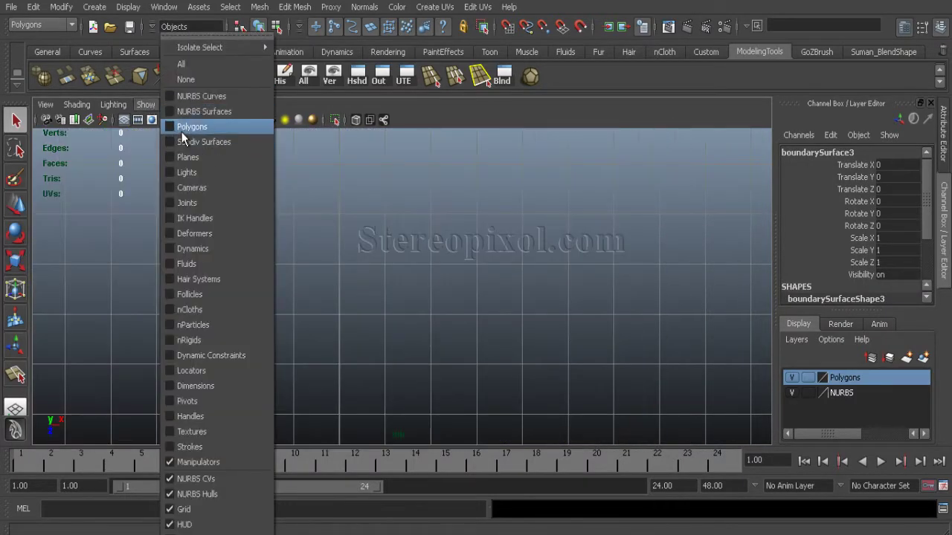
click(182, 131)
click(146, 104)
click(187, 189)
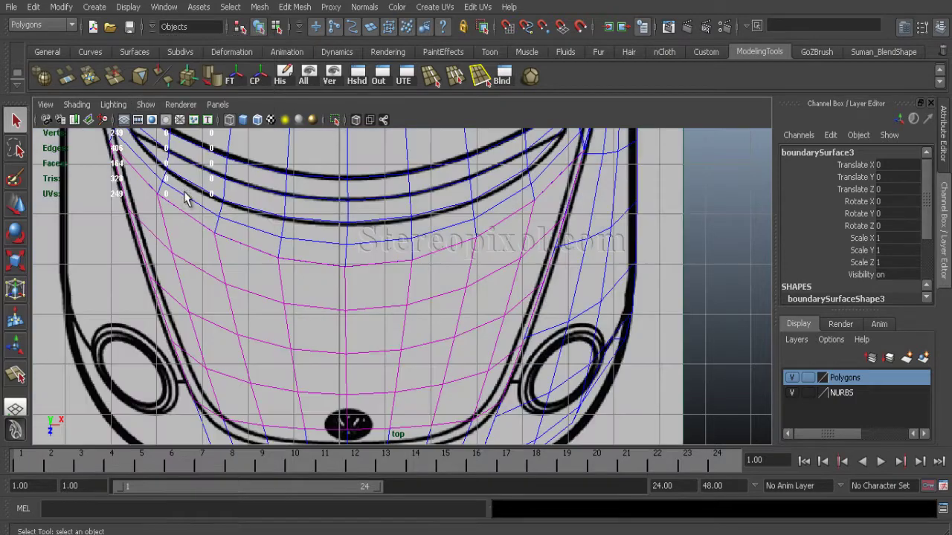
- Combine the nurbsToPoly4 strip with the body into one mesh, polySurface1
click(33, 7)
mouse_move(64, 186)
click(245, 89)
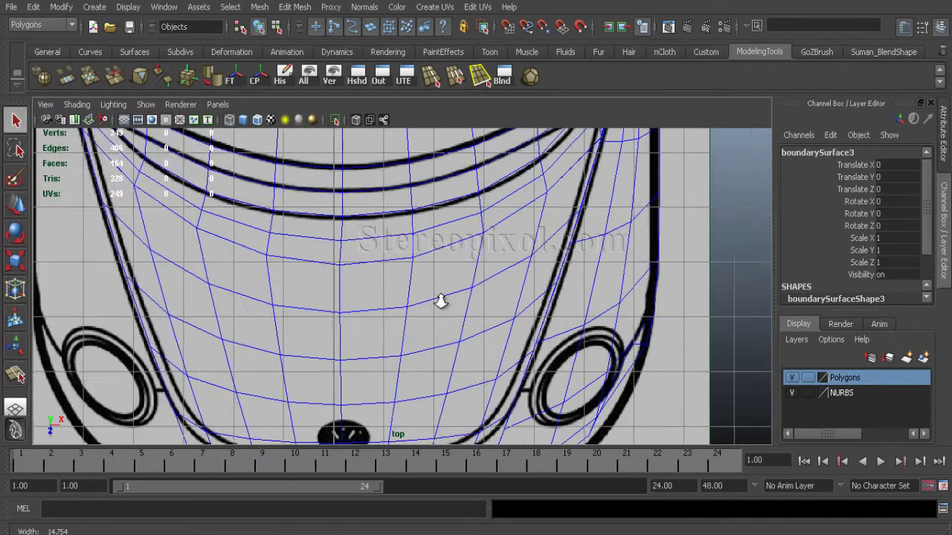
scroll(441, 300, up, 3)
click(467, 297)
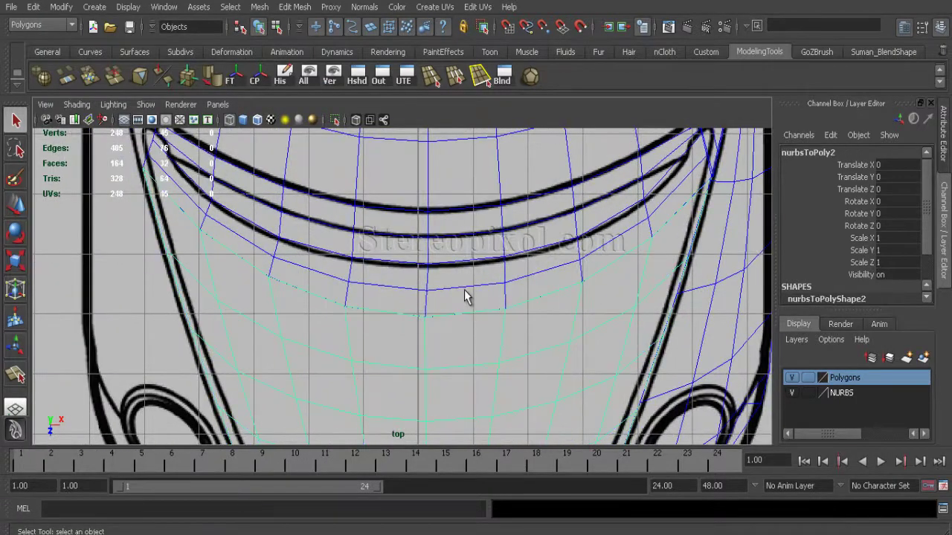
click(260, 7)
click(327, 15)
click(771, 47)
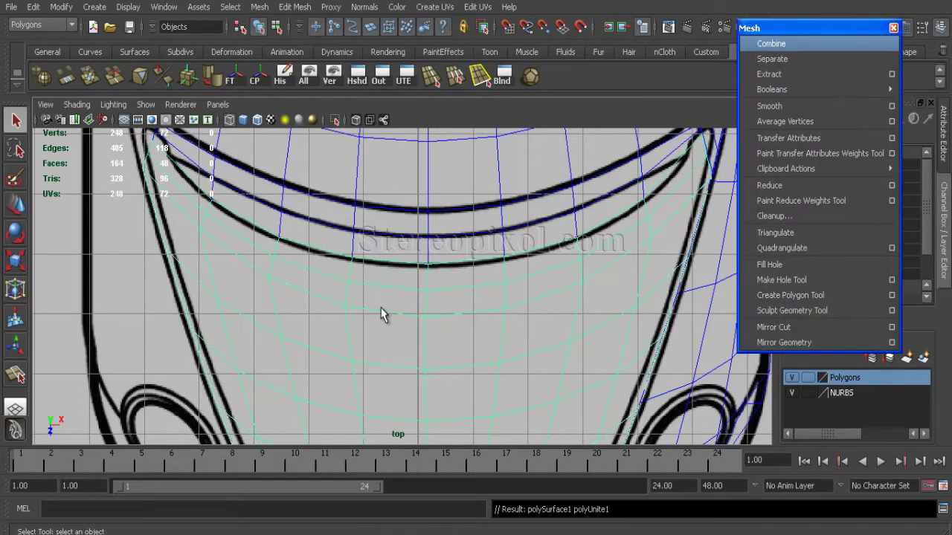
- Select the vertices along the combined mesh's seam edge in the perspective view
key(space)
key(space)
alt+drag(510, 232, 490, 276)
alt+right_drag(490, 276, 425, 332)
right_click(397, 285)
drag(496, 329, 522, 351)
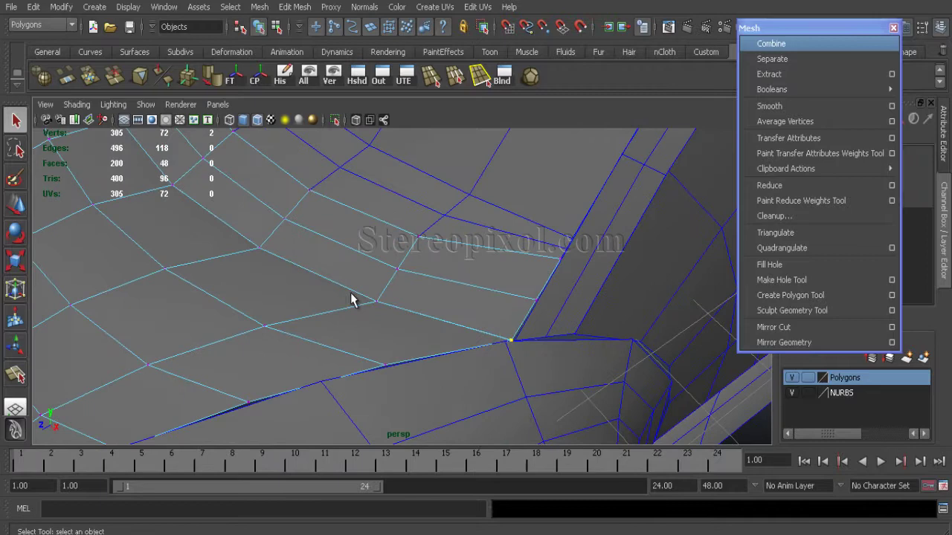
alt+drag(273, 280, 308, 263)
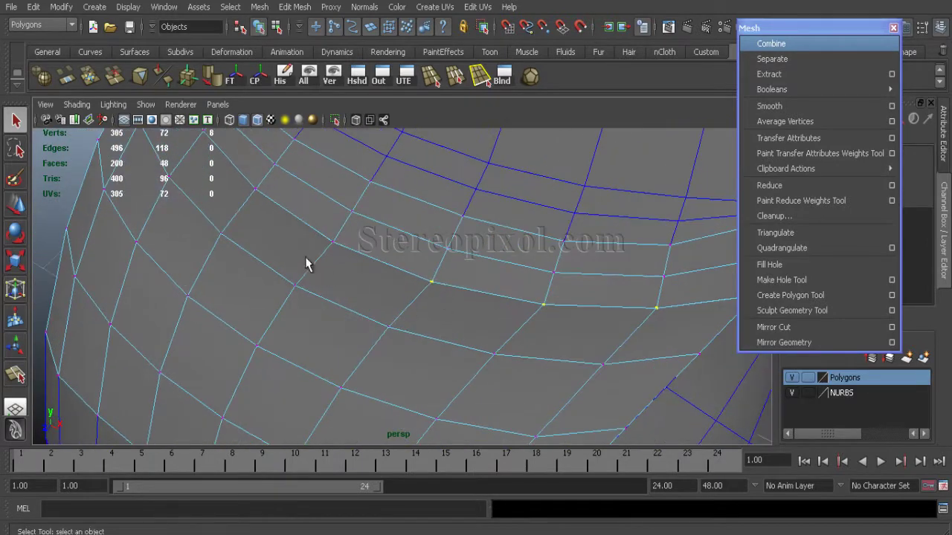
alt+drag(253, 186, 272, 256)
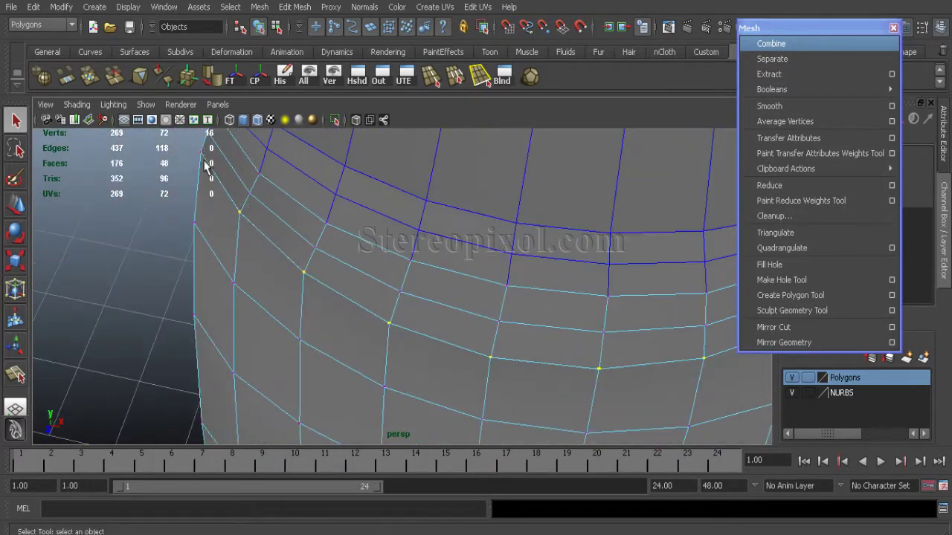
- Merge the selected seam vertices with a merge distance of 0.1
click(294, 6)
click(349, 2)
drag(349, 6, 79, 0)
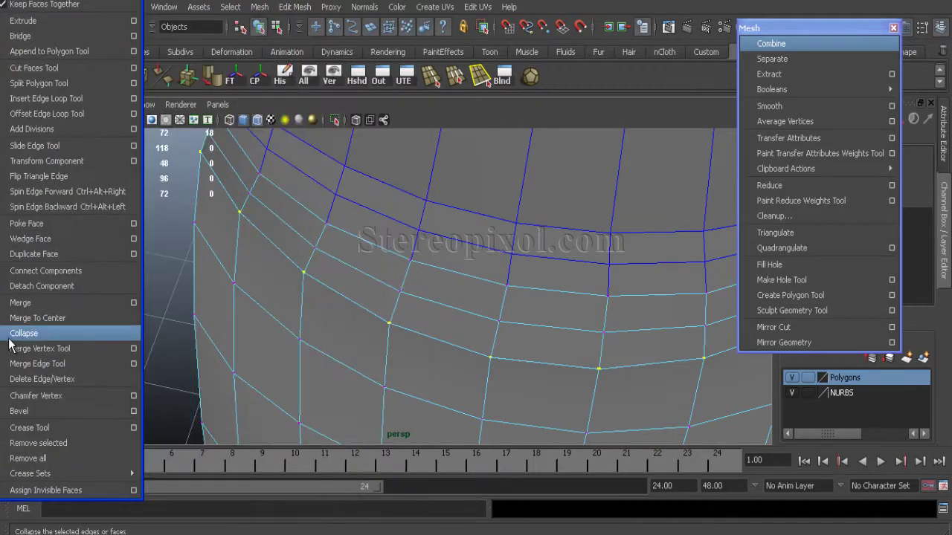
drag(818, 28, 835, 342)
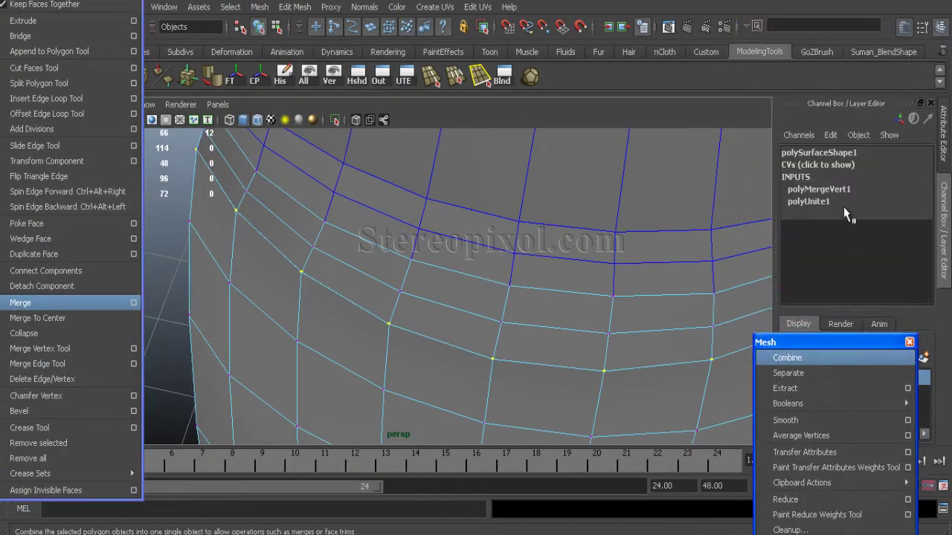
click(818, 189)
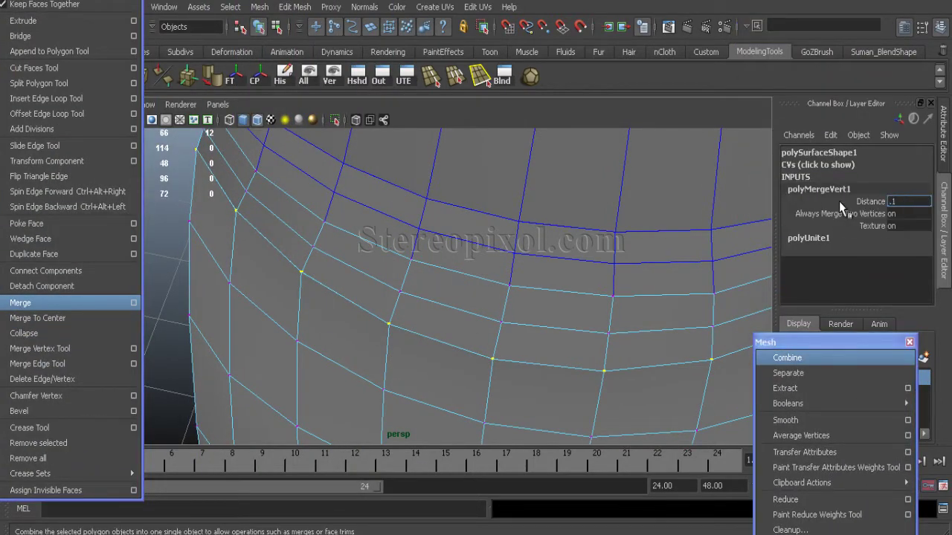
key(Return)
- Check the merged seam, return to object mode, and maximise the top view on the strip
alt+drag(357, 298, 424, 281)
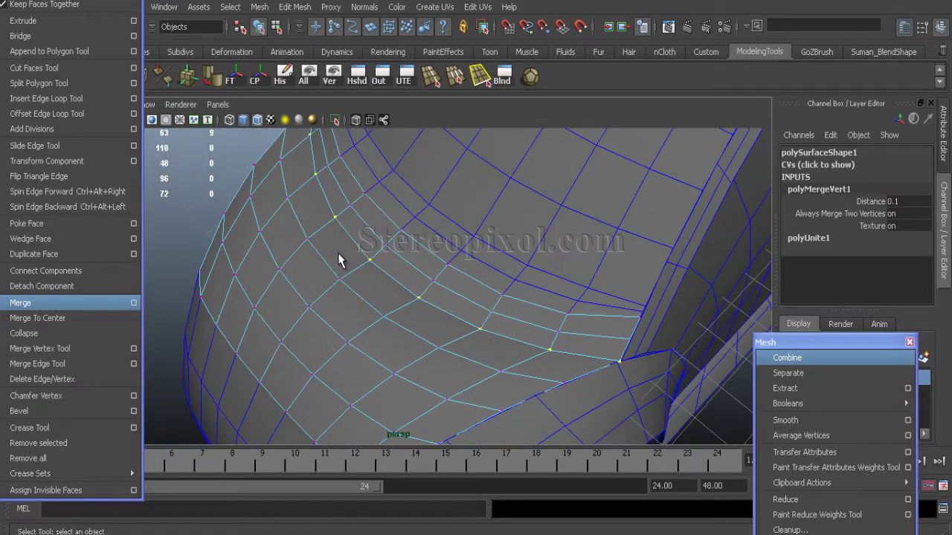
alt+drag(338, 260, 441, 276)
right_drag(442, 275, 306, 297)
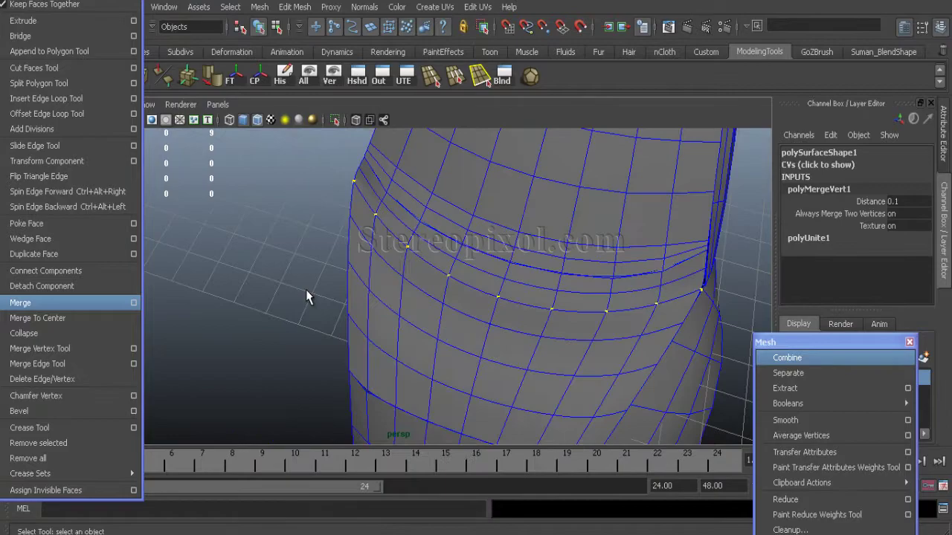
alt+drag(528, 324, 333, 265)
key(space)
key(space)
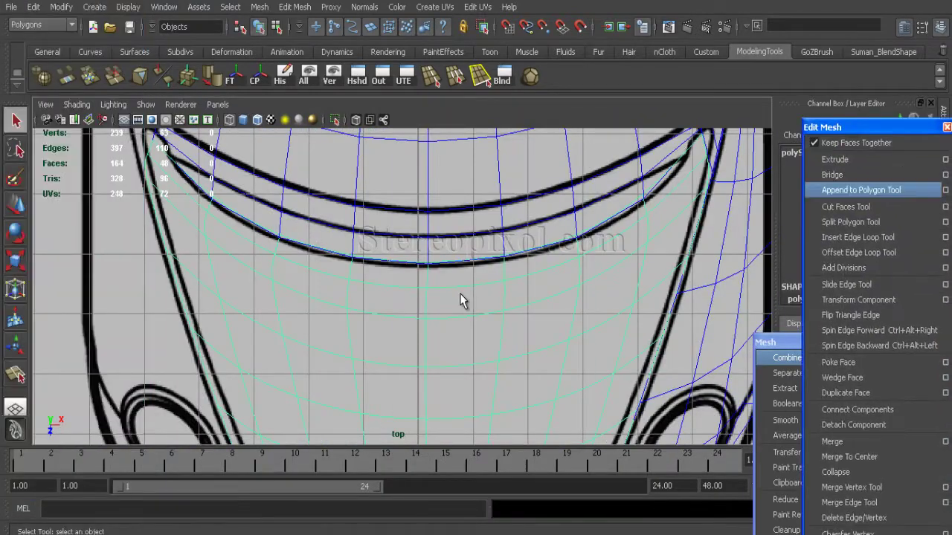
alt+middle_drag(461, 298, 399, 293)
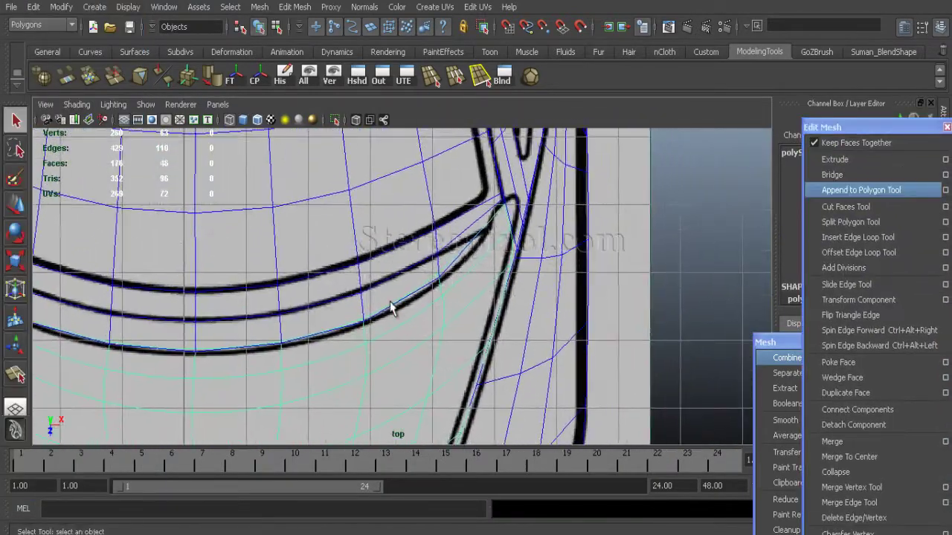
alt+right_drag(392, 309, 459, 331)
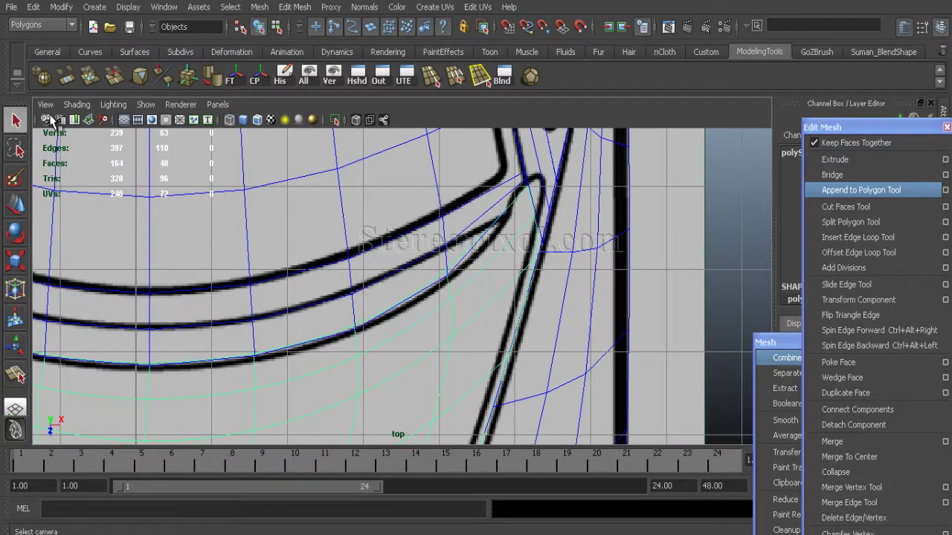
- Isolate the selected mesh in the top view and enter vertex mode
click(145, 104)
mouse_move(325, 50)
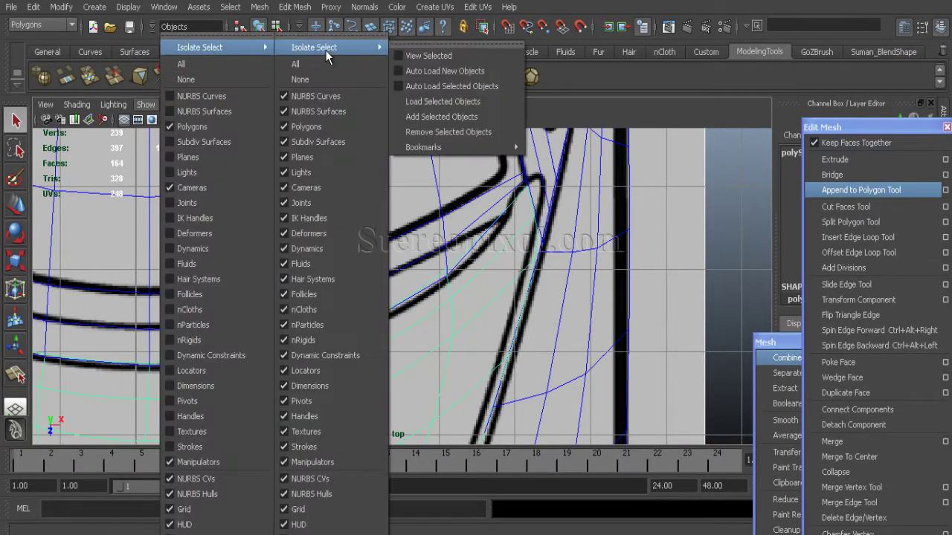
click(434, 56)
alt+middle_drag(591, 352, 452, 288)
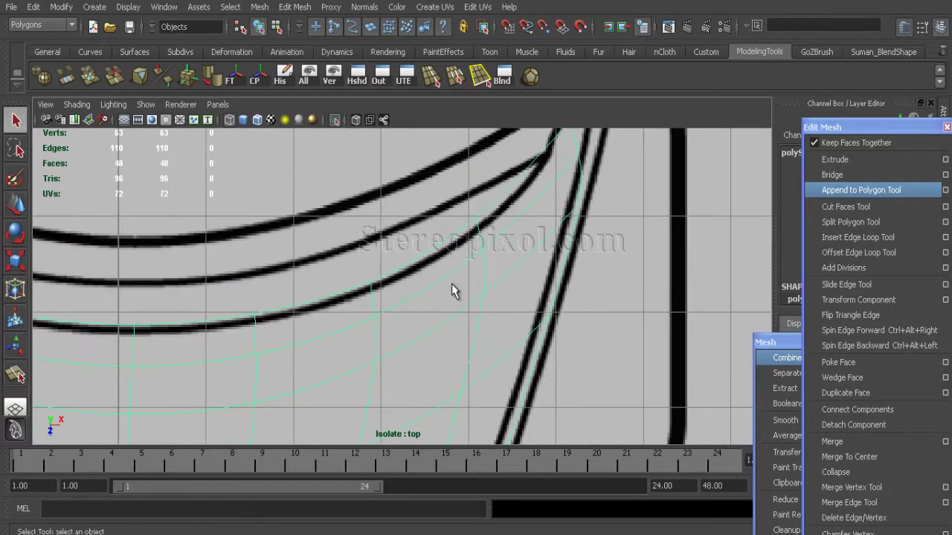
right_drag(451, 272, 417, 277)
- Move the first strip-edge vertices sideways onto the blueprint reference lines
click(476, 227)
key(w)
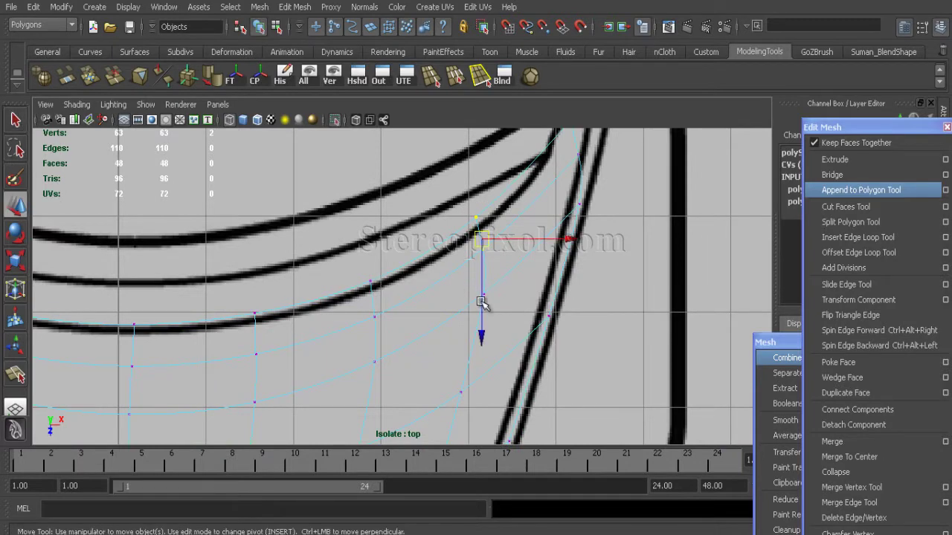
drag(481, 308, 488, 320)
alt+middle_drag(484, 313, 297, 282)
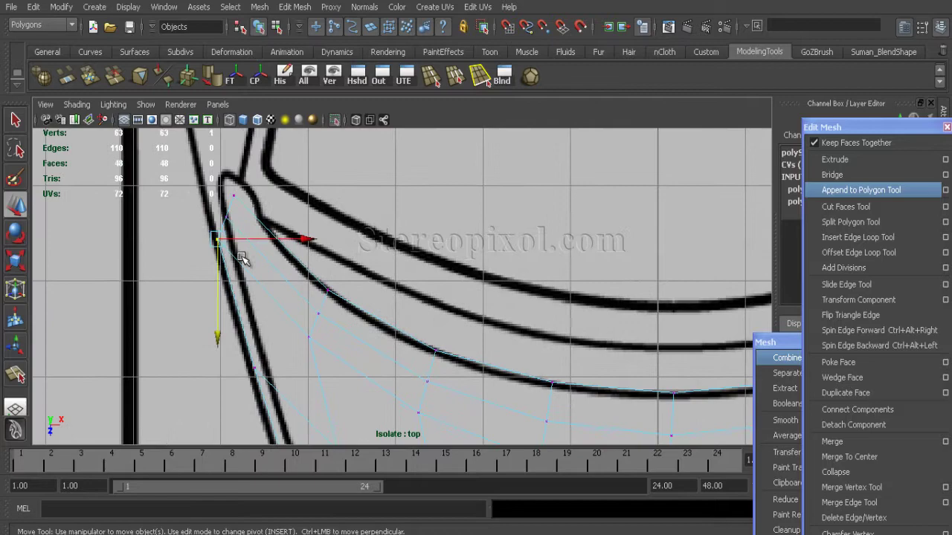
drag(286, 240, 293, 240)
alt+middle_drag(293, 242, 216, 220)
alt+middle_drag(319, 234, 270, 272)
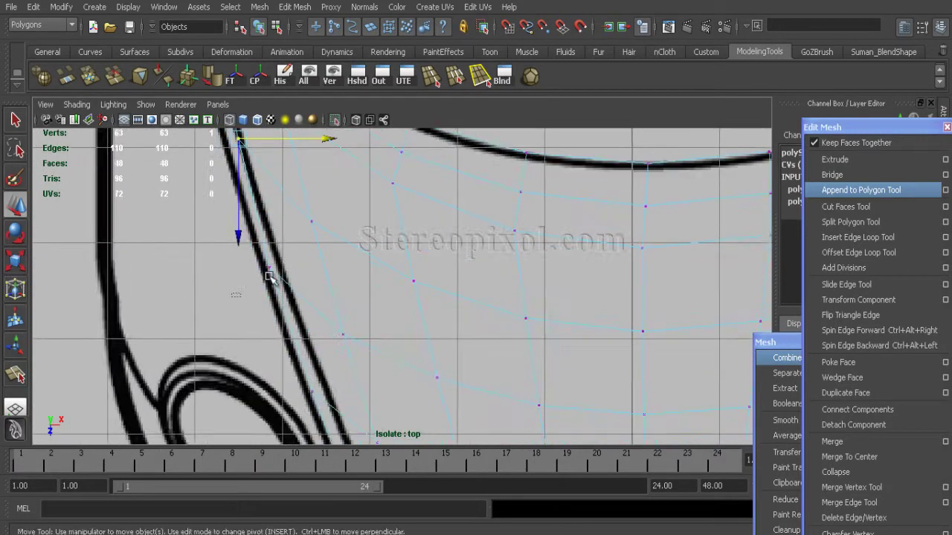
drag(353, 266, 368, 269)
alt+middle_drag(368, 269, 272, 261)
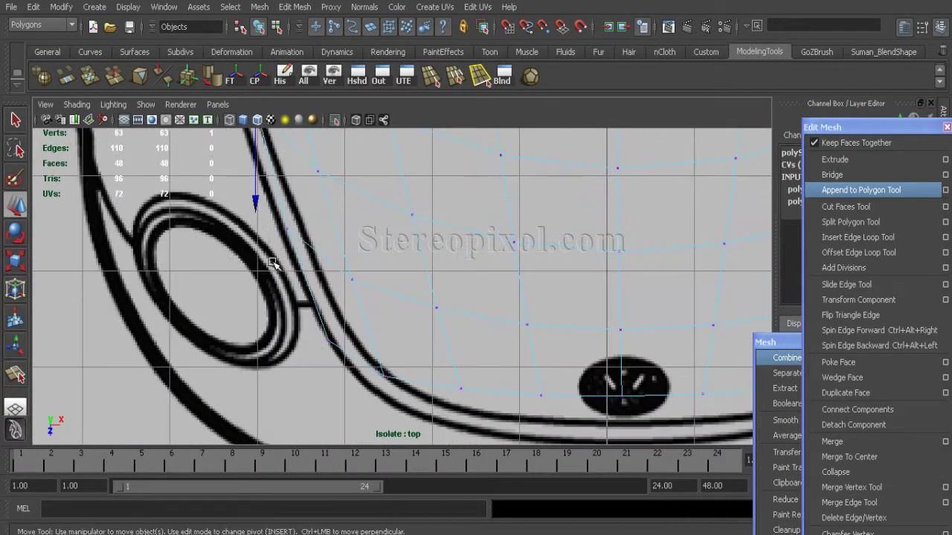
click(334, 340)
drag(405, 341, 410, 340)
- Move the vertices beside the black oval up onto the reference line
alt+middle_drag(436, 372, 315, 319)
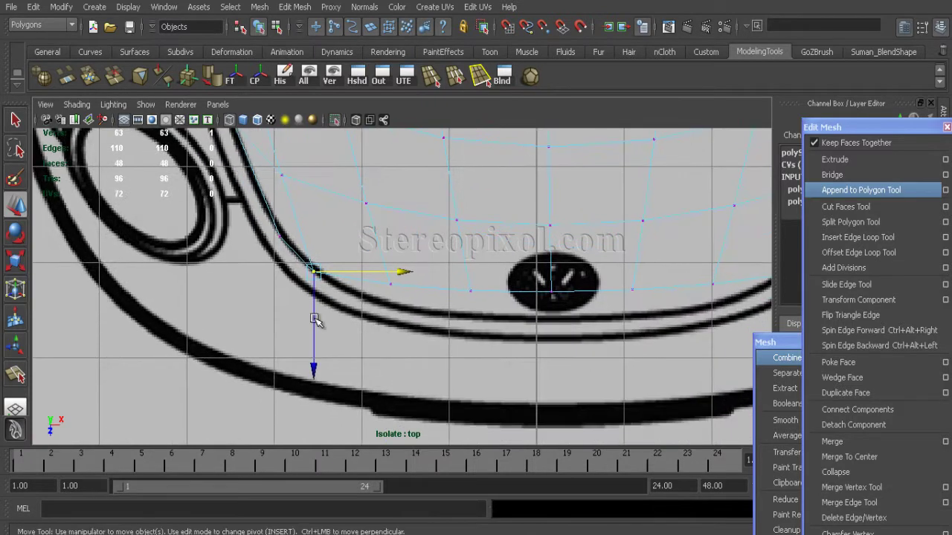
click(390, 286)
alt+middle_drag(393, 336, 302, 336)
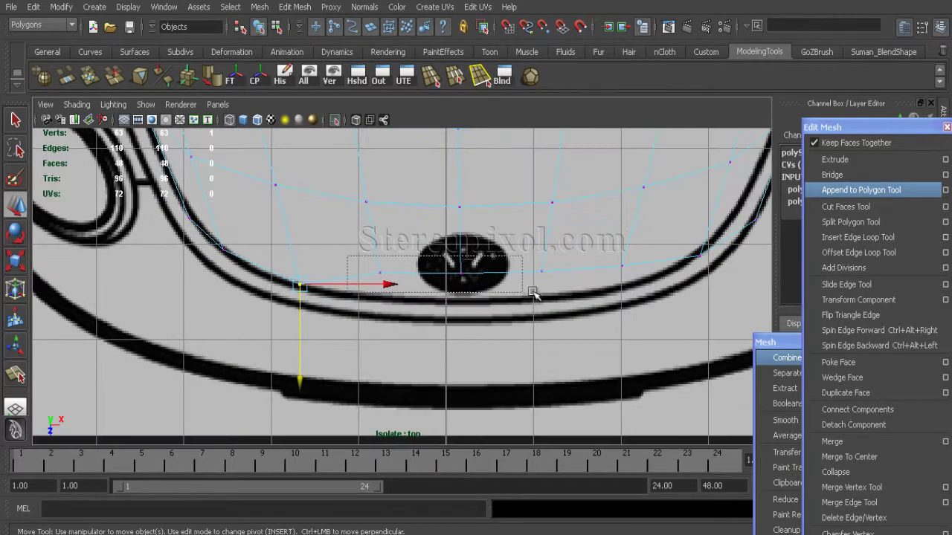
click(501, 283)
alt+middle_drag(548, 341, 324, 371)
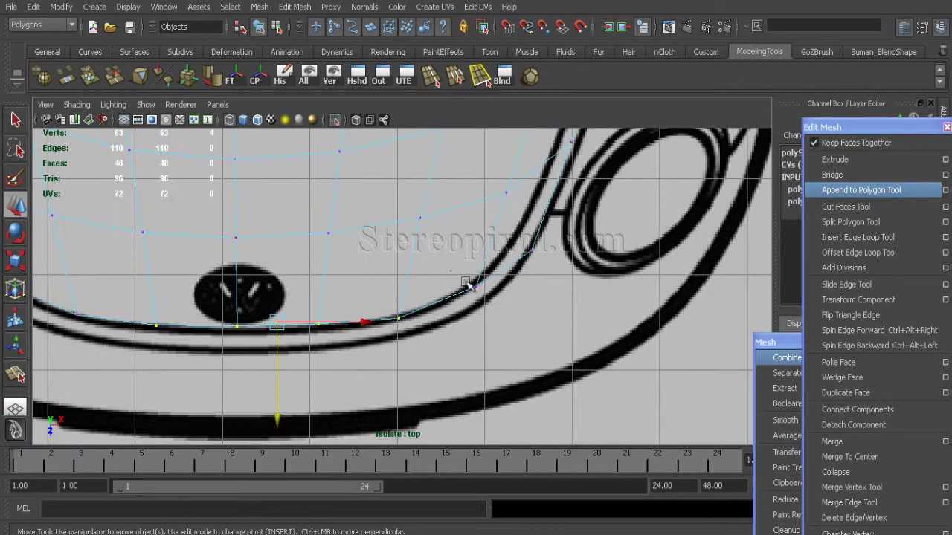
click(478, 282)
click(535, 255)
drag(537, 273, 566, 238)
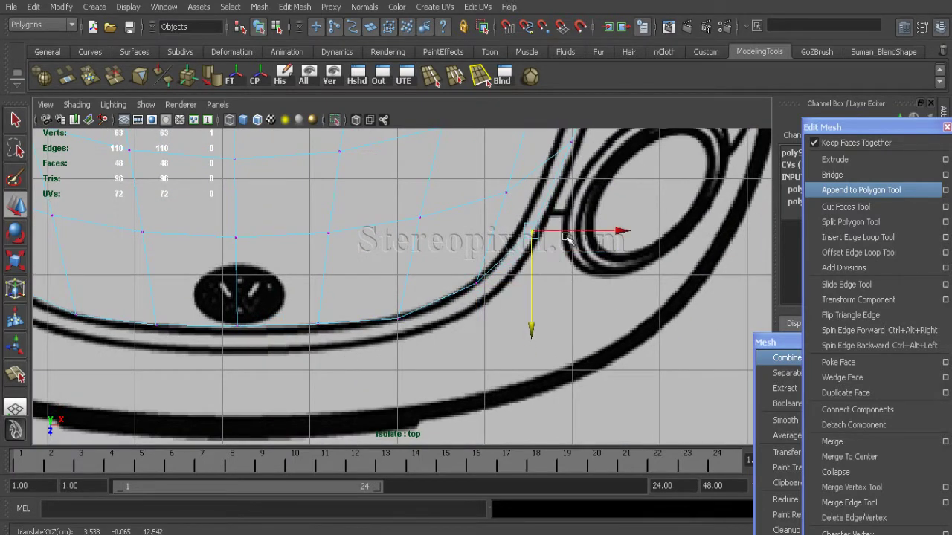
- Fit the remaining roof-edge vertices to the windscreen outline, ending at its corner
alt+middle_drag(565, 228, 428, 343)
click(431, 258)
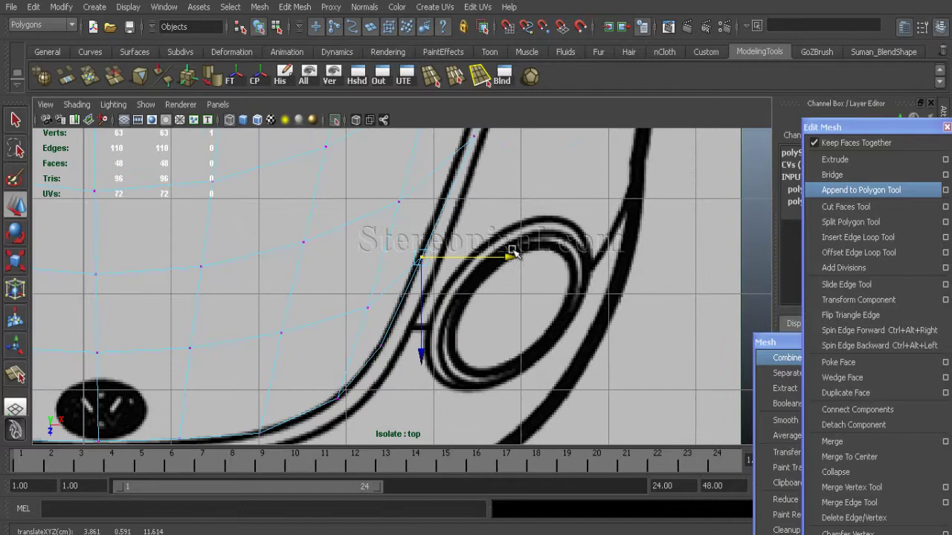
alt+middle_drag(513, 253, 482, 311)
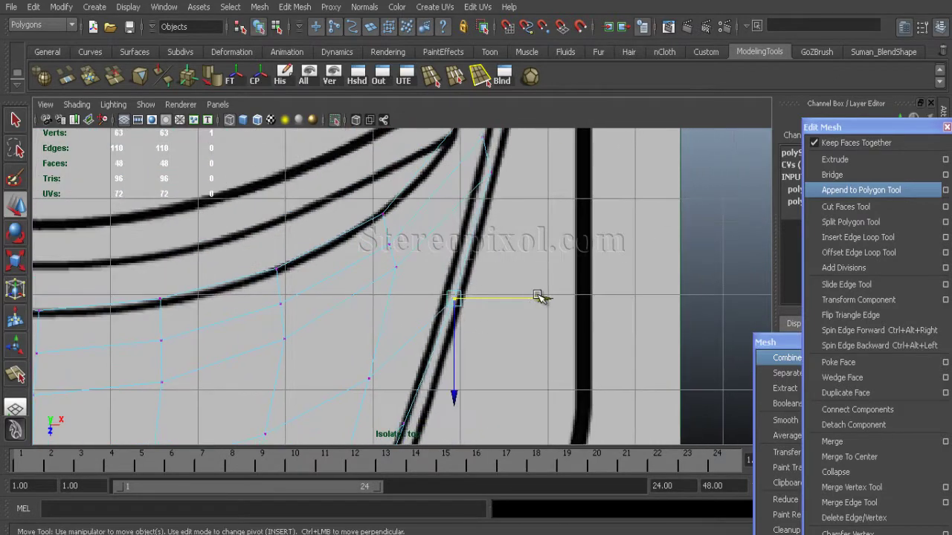
alt+middle_drag(540, 296, 548, 273)
drag(456, 274, 461, 190)
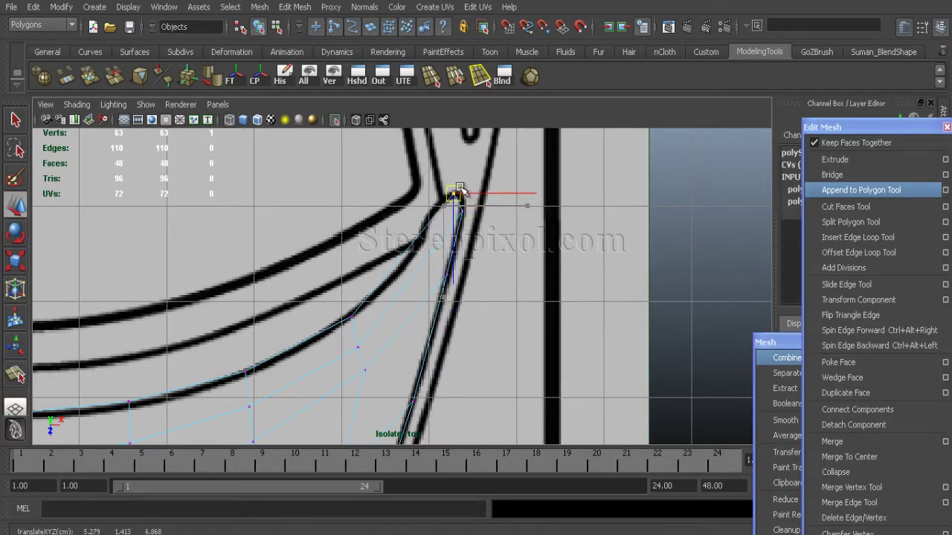
click(344, 316)
mouse_move(365, 344)
mouse_down()
mouse_move(375, 318)
mouse_move(376, 339)
mouse_up()
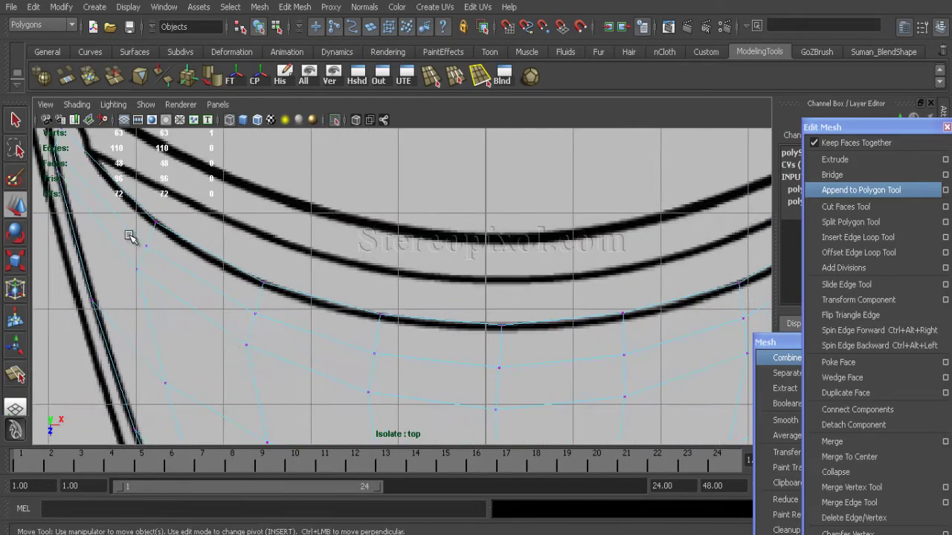
scroll(361, 315, down, 5)
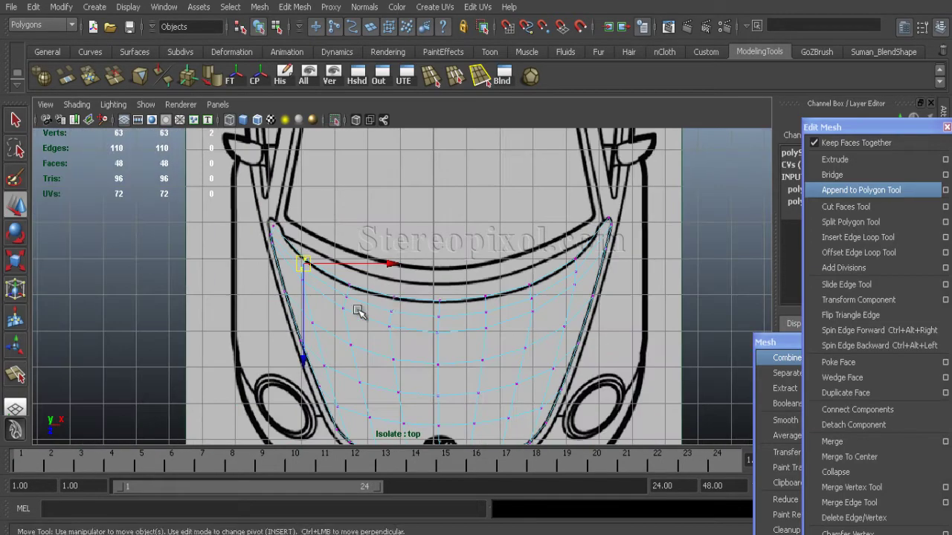
scroll(373, 314, up, 5)
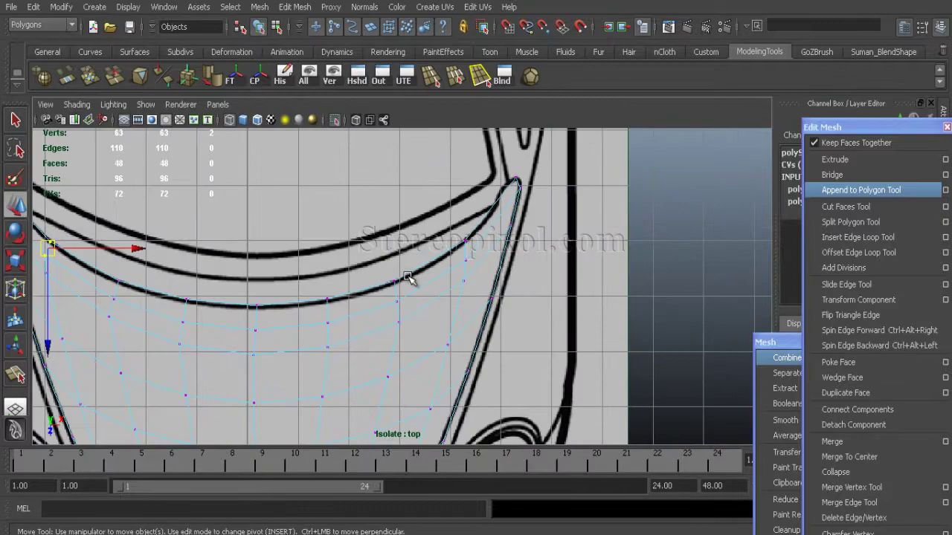
scroll(585, 140, down, 5)
scroll(498, 301, up, 5)
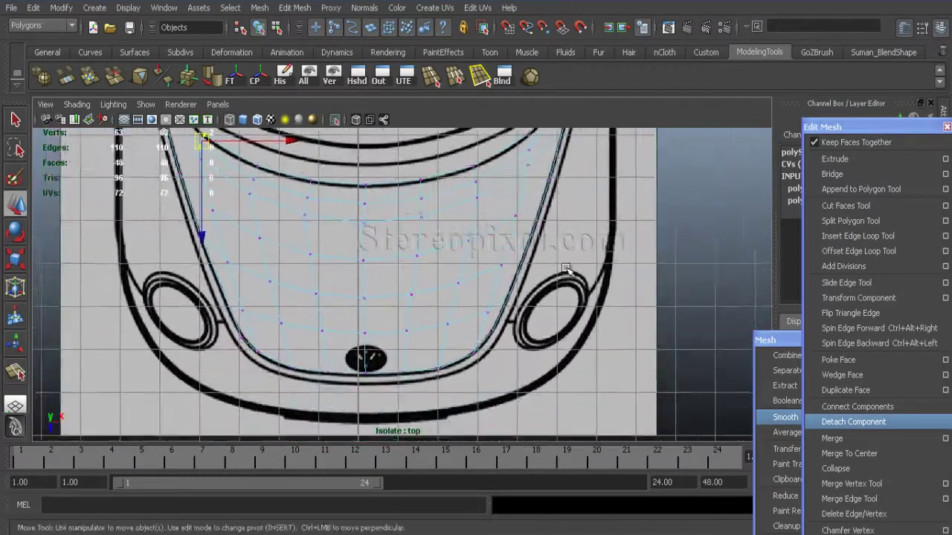
scroll(684, 315, down, 2)
scroll(459, 352, up, 3)
key(w)
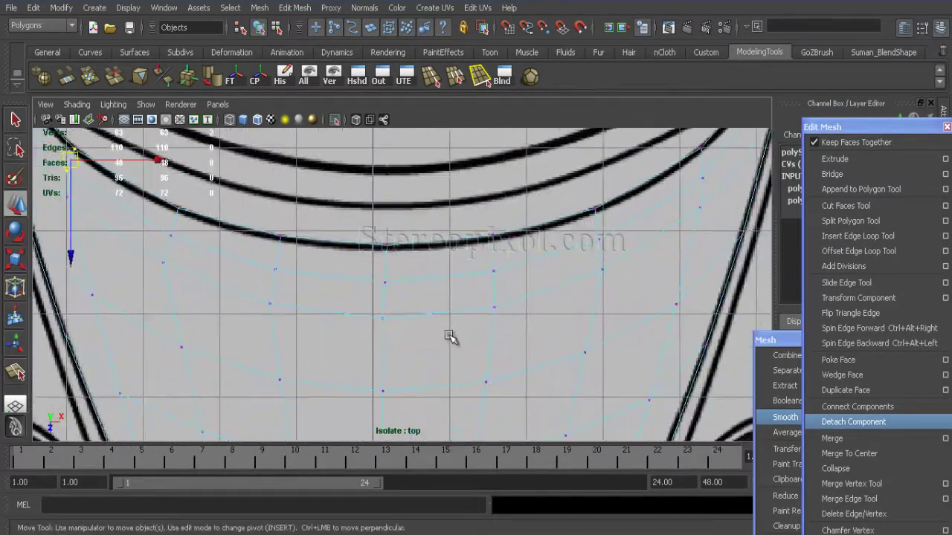
scroll(387, 186, down, 3)
double_click(387, 185)
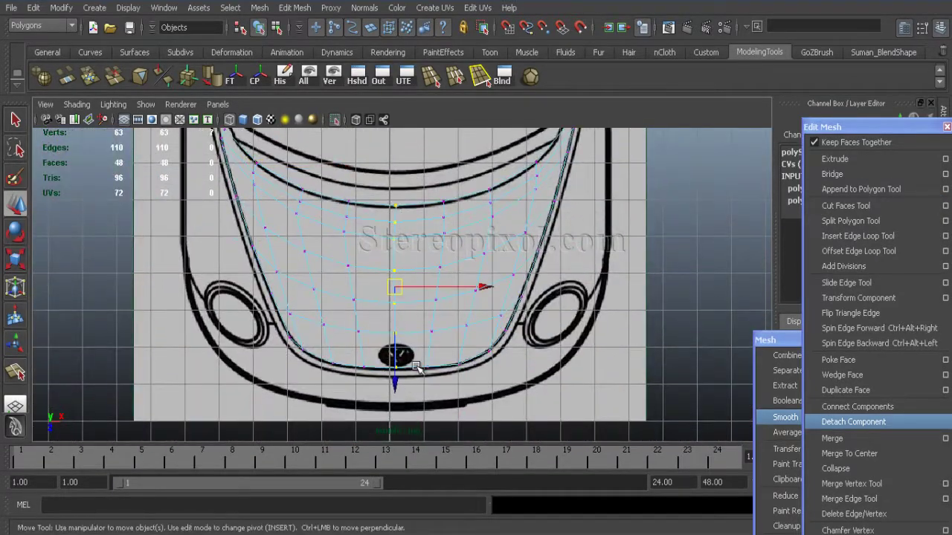
click(17, 264)
scroll(397, 292, up, 2)
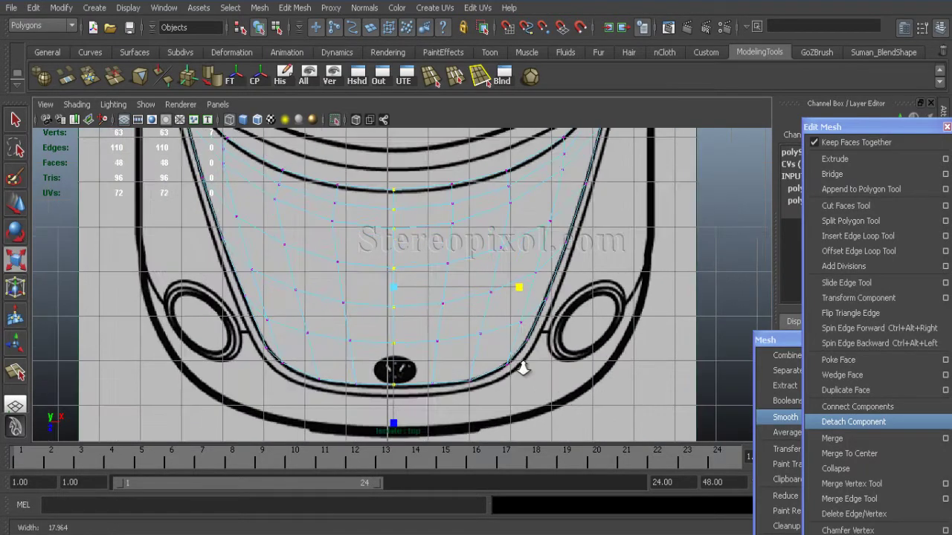
scroll(383, 251, down, 3)
scroll(383, 251, up, 5)
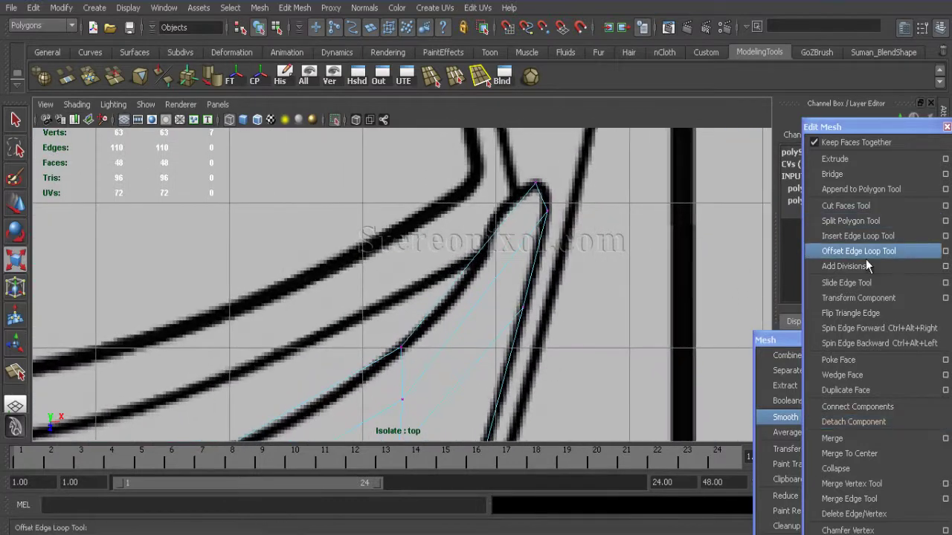
- Insert an edge loop near the windscreen corner and move its vertices onto the outline
click(858, 236)
click(480, 256)
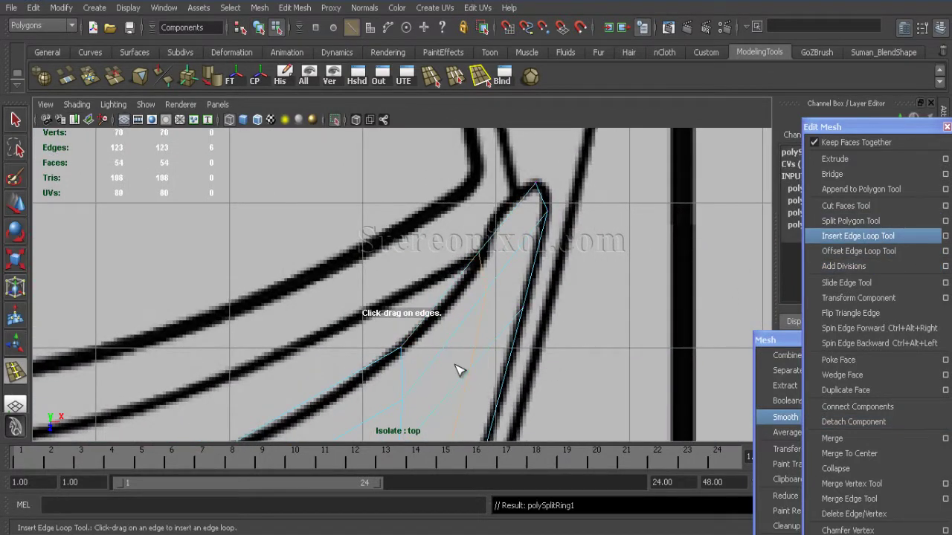
key(w)
right_drag(461, 298, 482, 256)
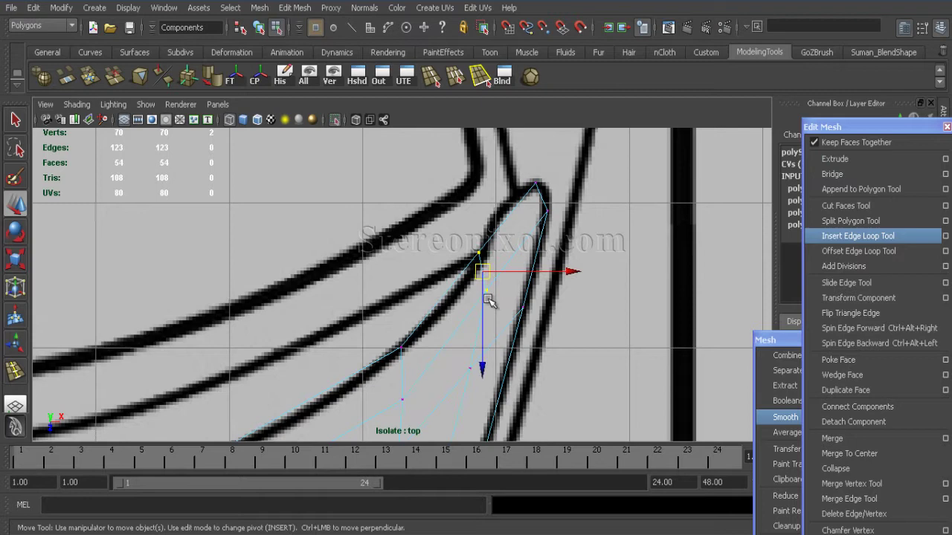
drag(488, 299, 483, 311)
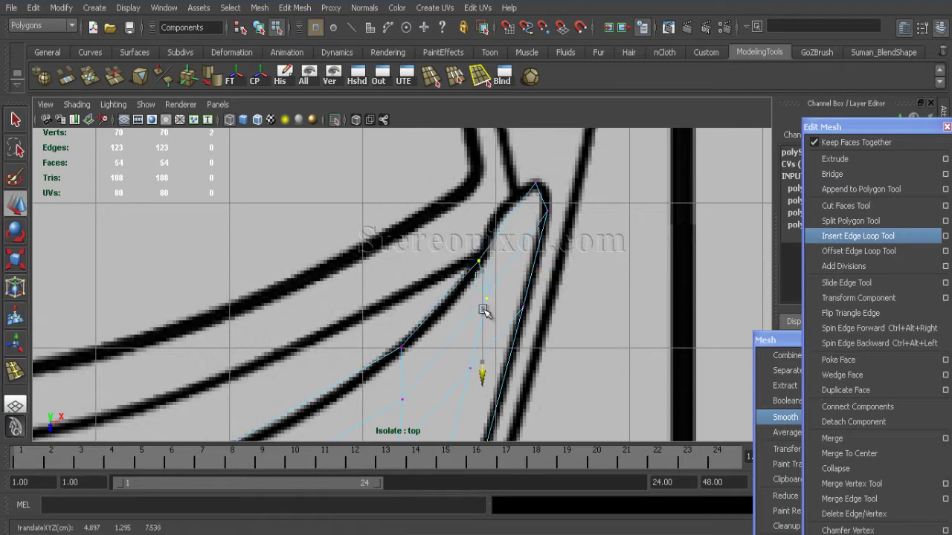
click(536, 183)
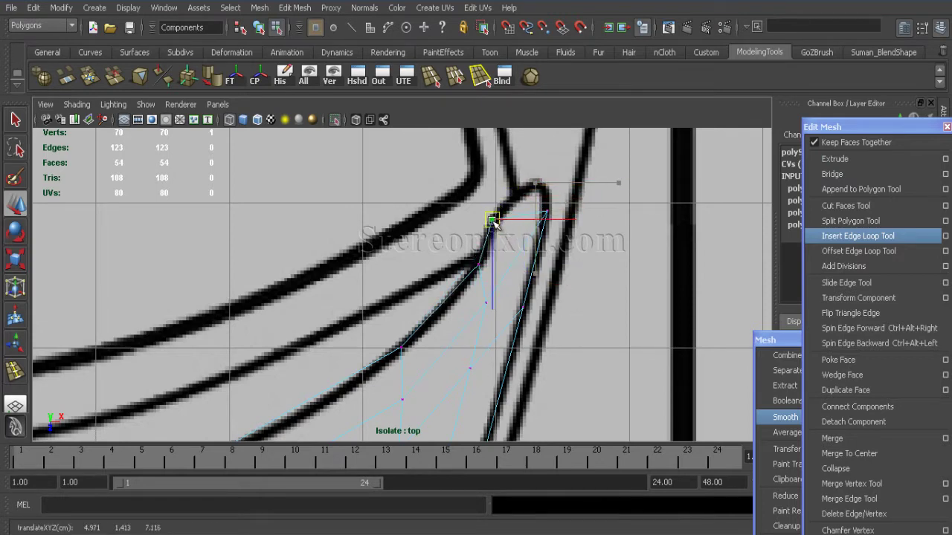
drag(494, 226, 481, 269)
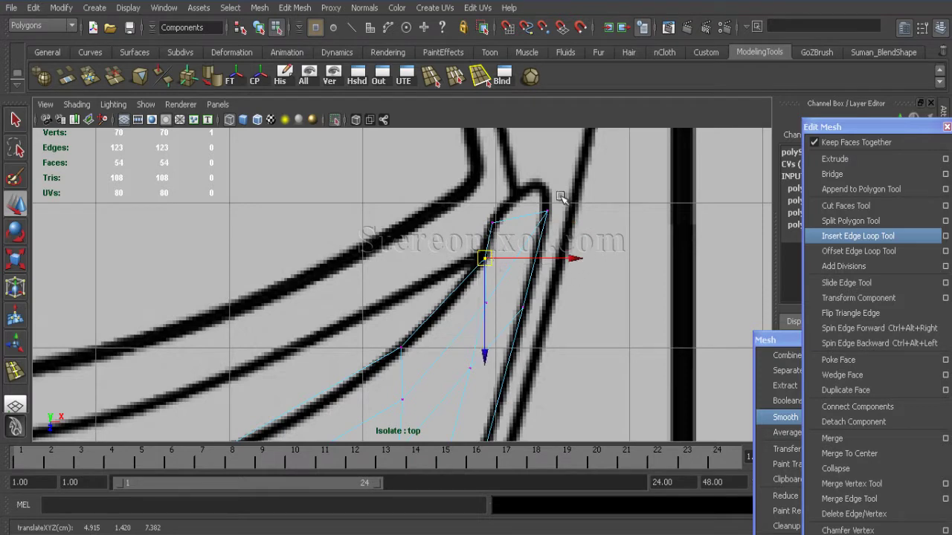
click(522, 215)
- Extrude the windscreen corner edge and pull it up toward the outline
right_drag(523, 214, 518, 217)
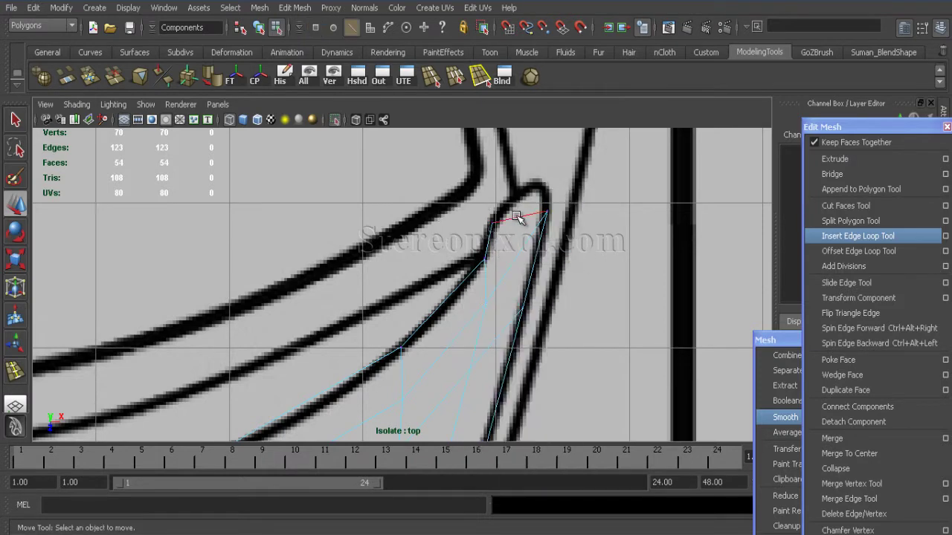
click(519, 217)
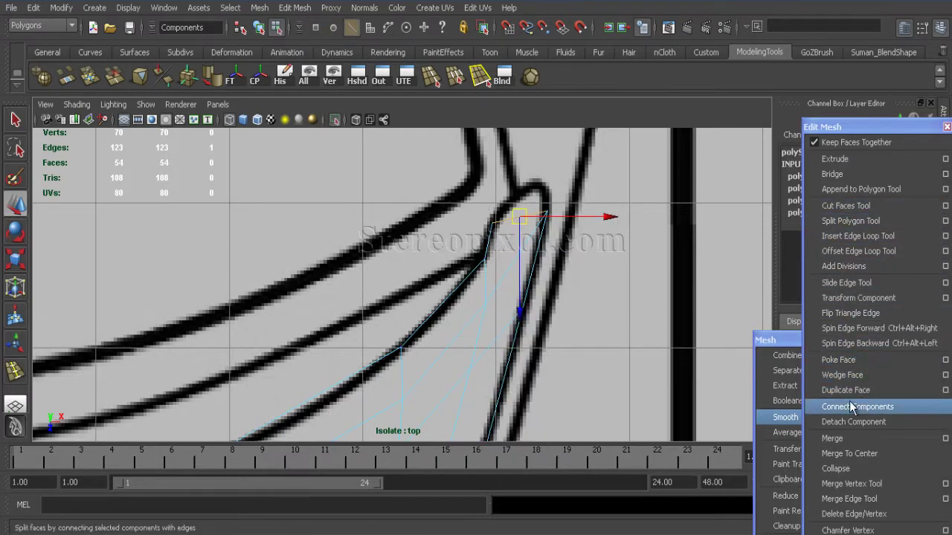
click(834, 158)
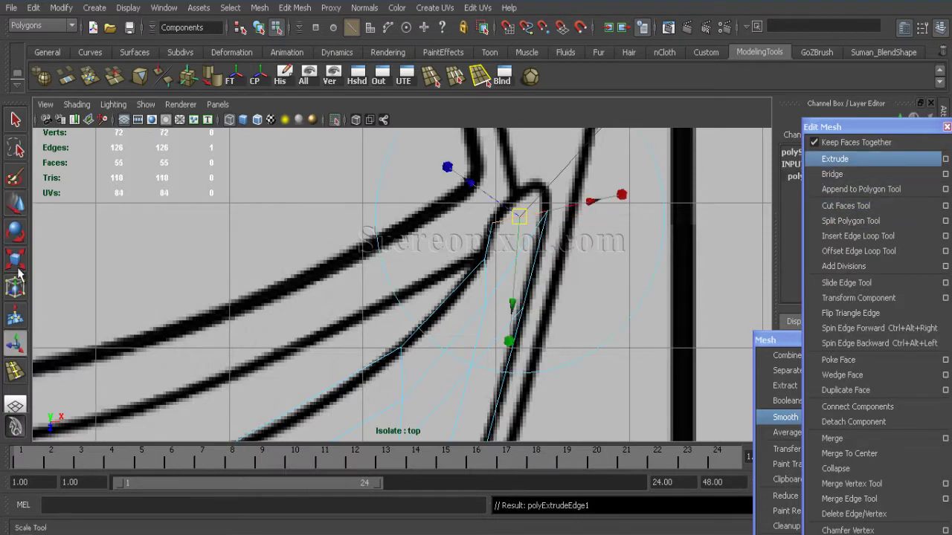
key(w)
drag(519, 216, 531, 186)
key(F9)
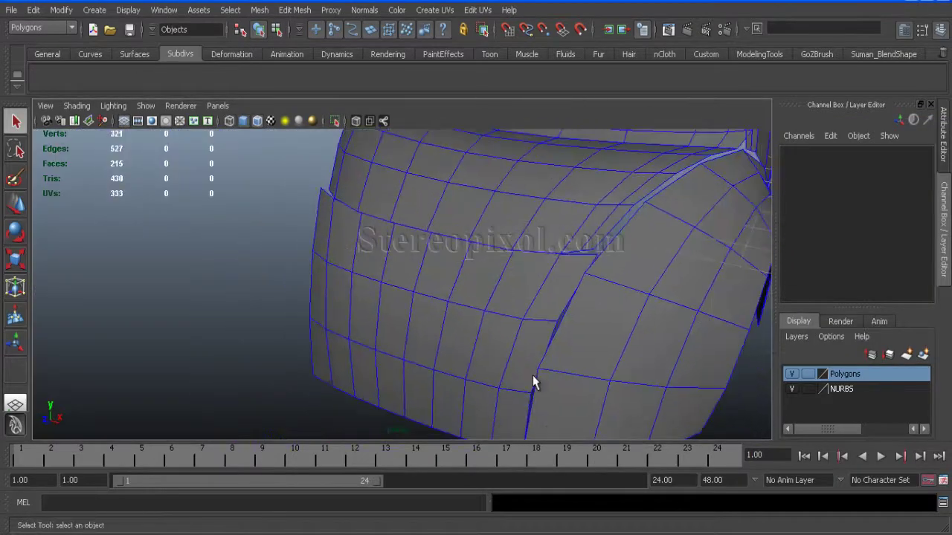
- Make the front view active and select the front body mesh
click(534, 382)
key(space)
key(space)
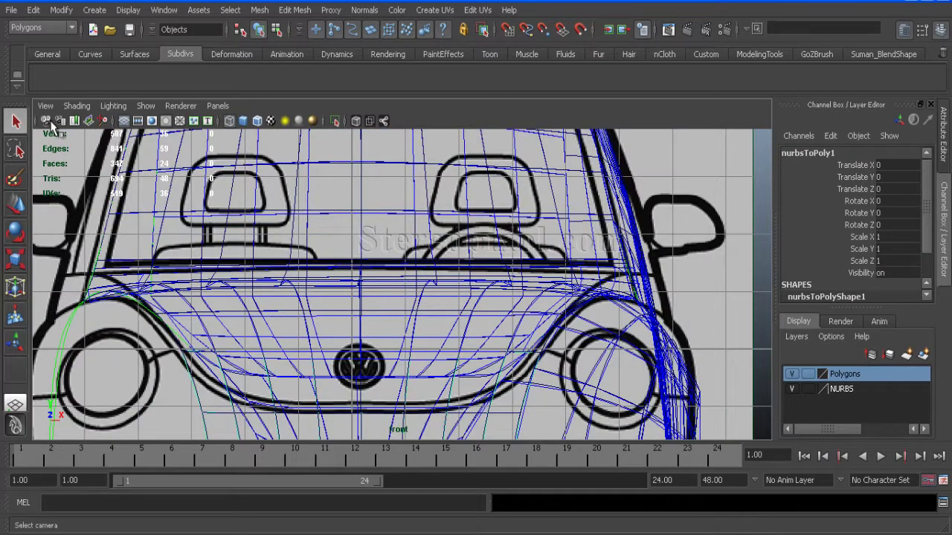
click(46, 120)
alt+middle_drag(425, 330, 430, 160)
key(space)
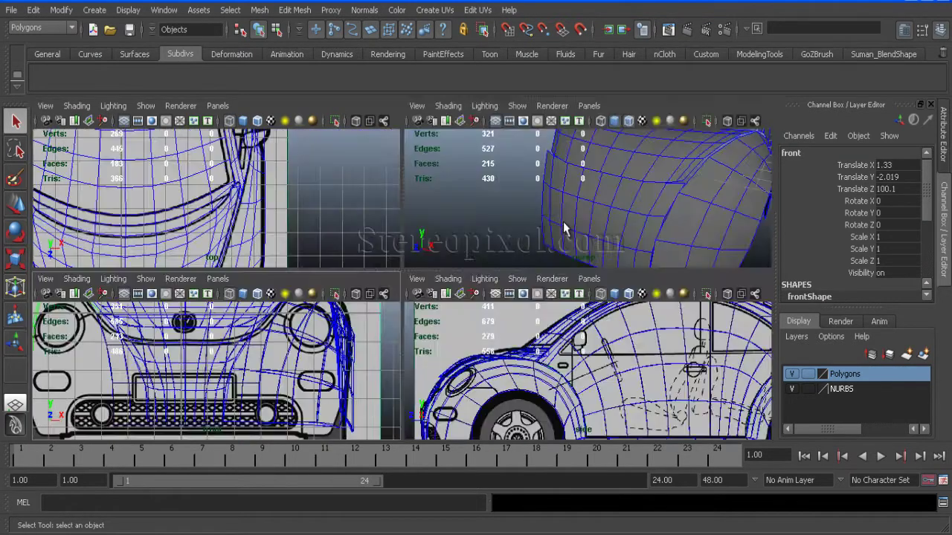
click(309, 363)
key(space)
- Isolate the front mesh in the front view and switch to vertex selection
click(147, 108)
mouse_move(166, 47)
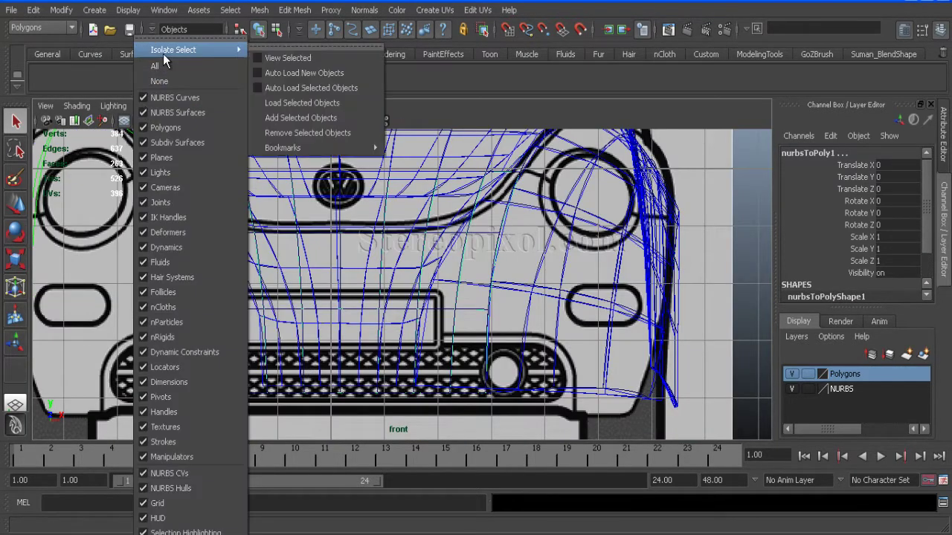
click(282, 58)
scroll(424, 272, down, 3)
scroll(511, 367, up, 5)
scroll(447, 343, up, 2)
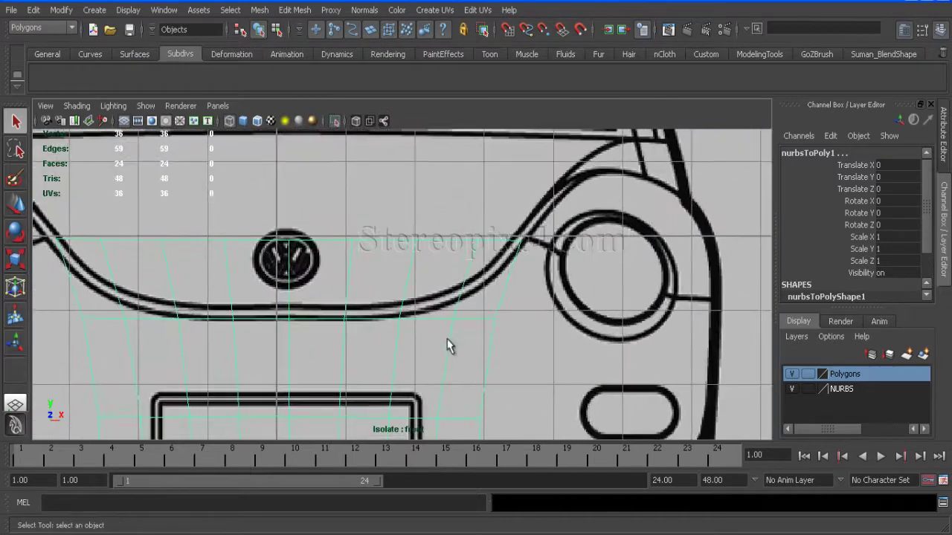
scroll(462, 291, up, 3)
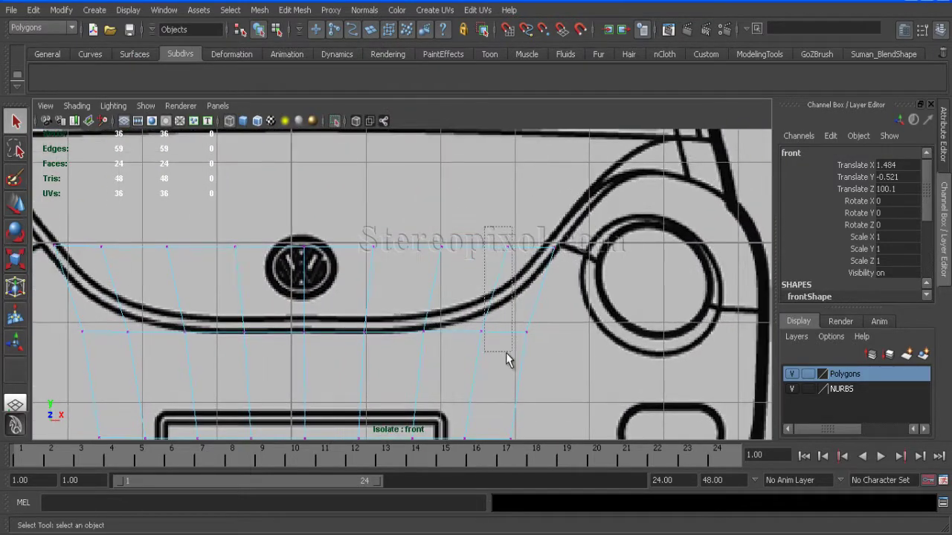
key(F8)
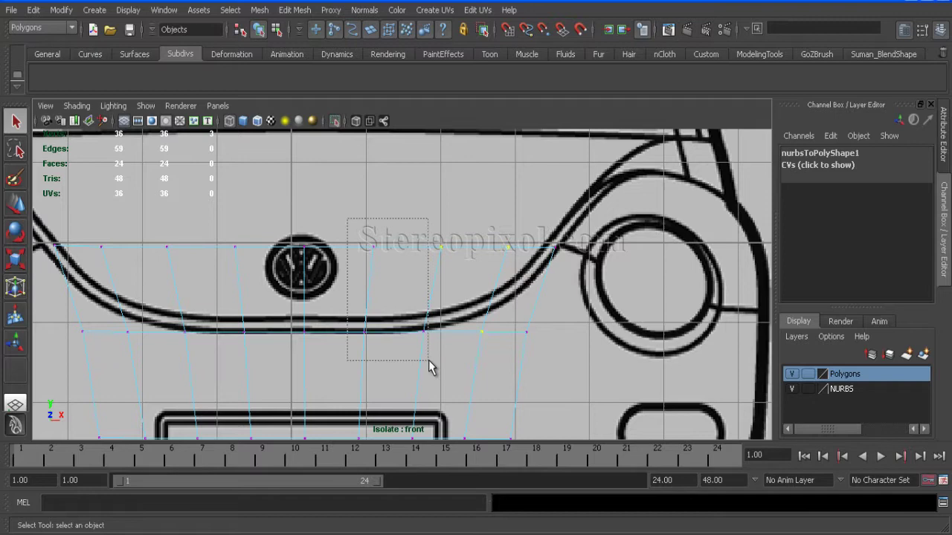
- Select the front panel's middle vertex row and move it down
shift+drag(259, 298, 260, 300)
scroll(444, 382, down, 3)
scroll(312, 223, up, 3)
shift+drag(304, 217, 365, 345)
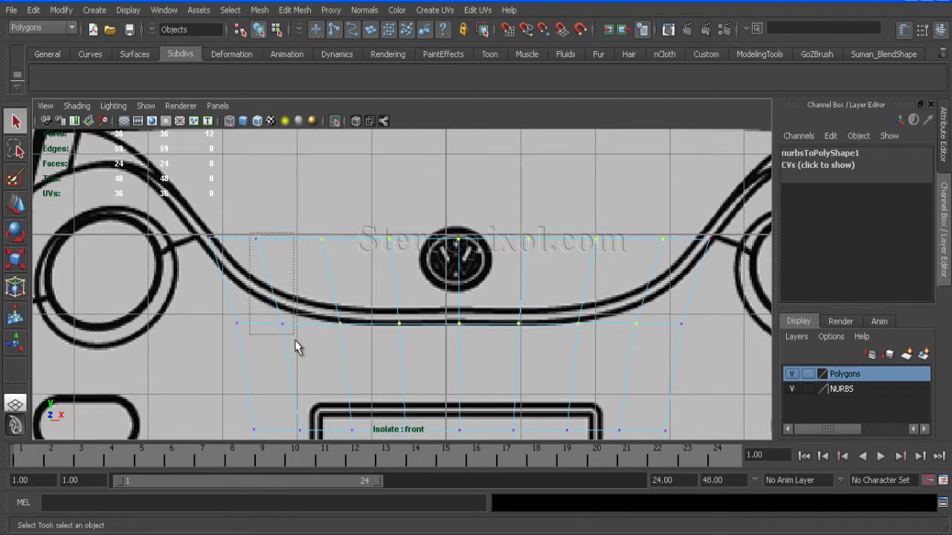
key(w)
drag(457, 183, 461, 213)
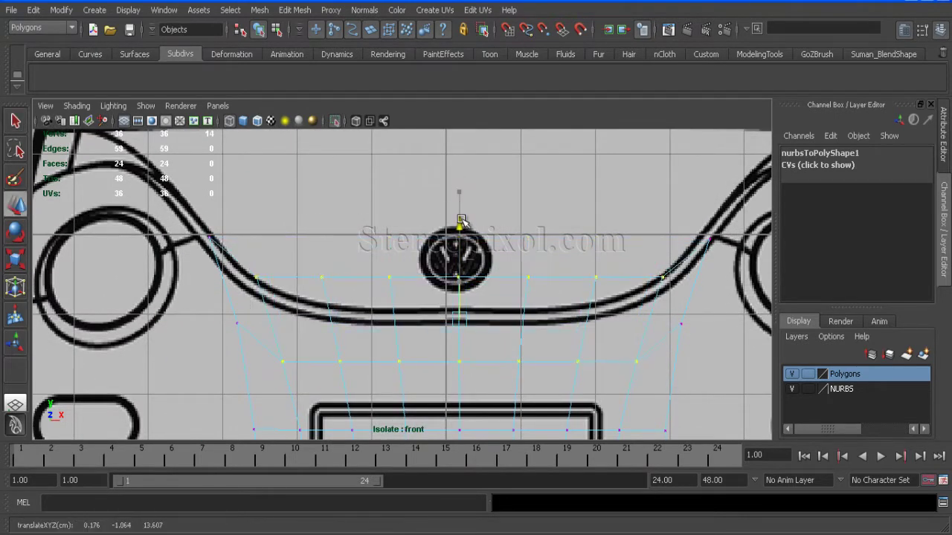
ctrl+drag(651, 268, 658, 304)
drag(459, 223, 459, 232)
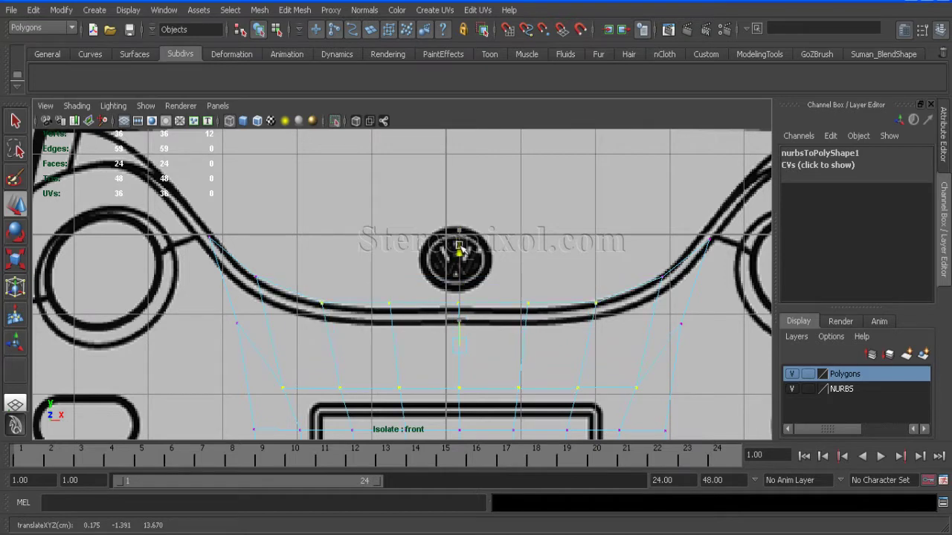
ctrl+drag(309, 292, 340, 350)
drag(459, 344, 459, 251)
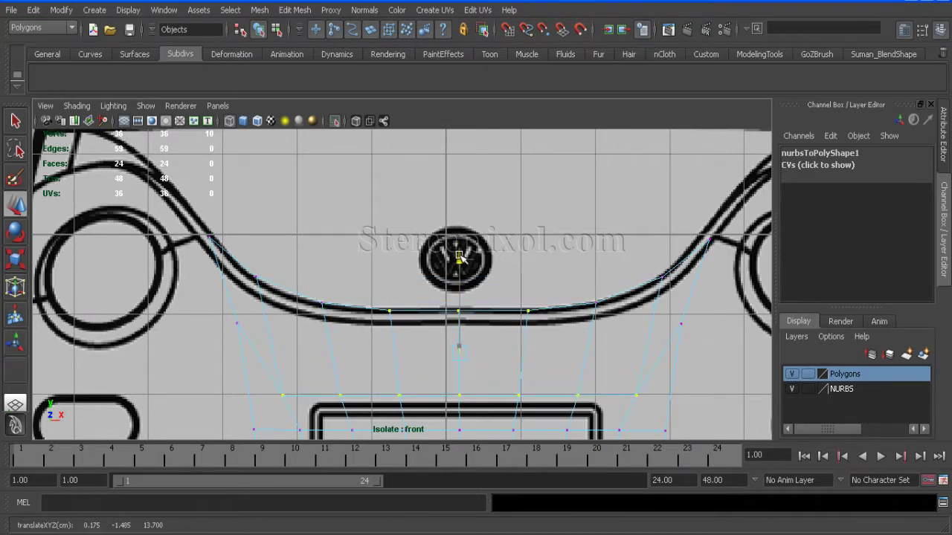
- Lower the middle three vertices to match the drawing's hood curve, then deselect
alt+middle_drag(459, 256, 383, 270)
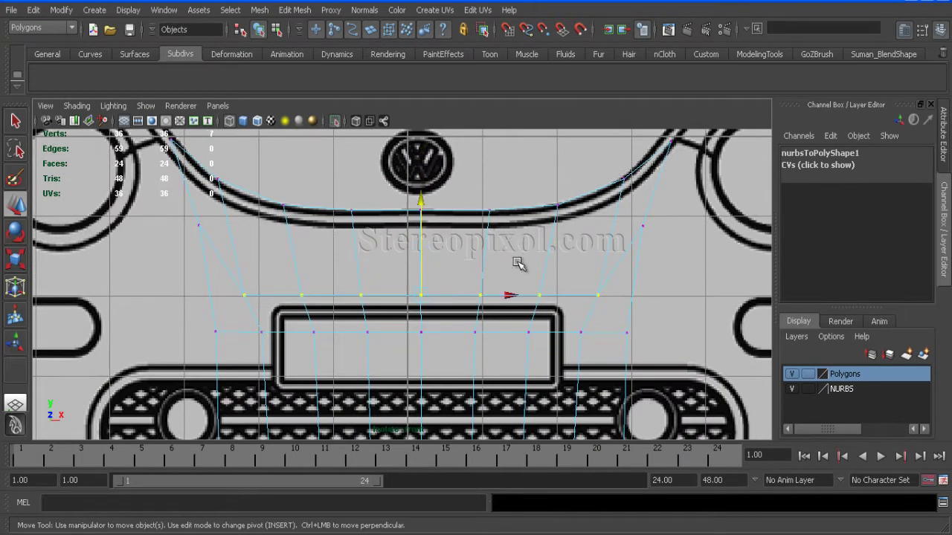
drag(421, 201, 421, 197)
drag(426, 164, 426, 168)
drag(226, 234, 260, 292)
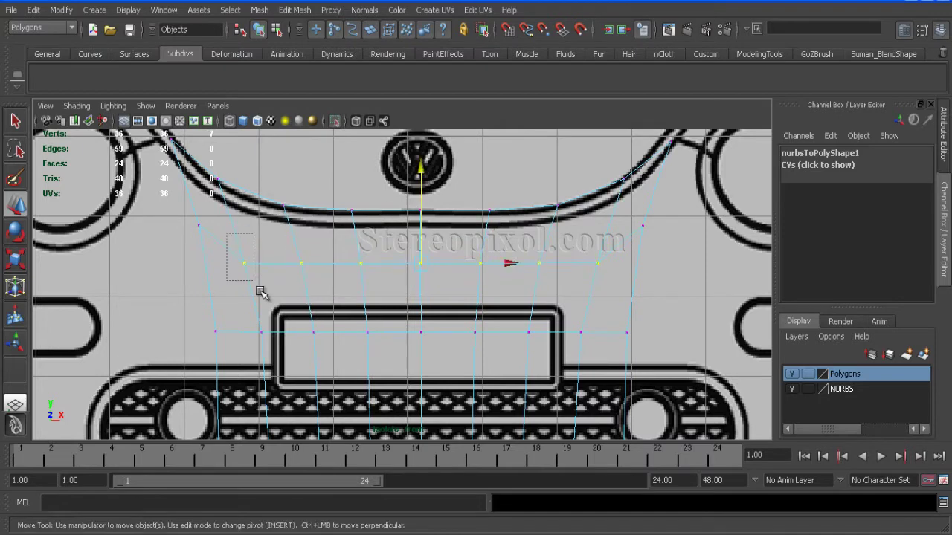
drag(424, 171, 421, 182)
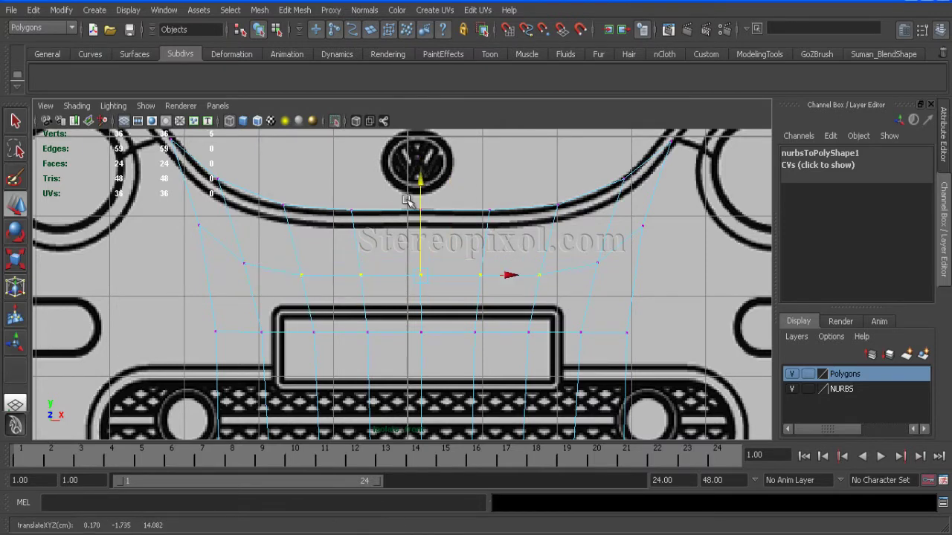
drag(342, 294, 512, 245)
drag(415, 172, 419, 185)
scroll(466, 244, down, 3)
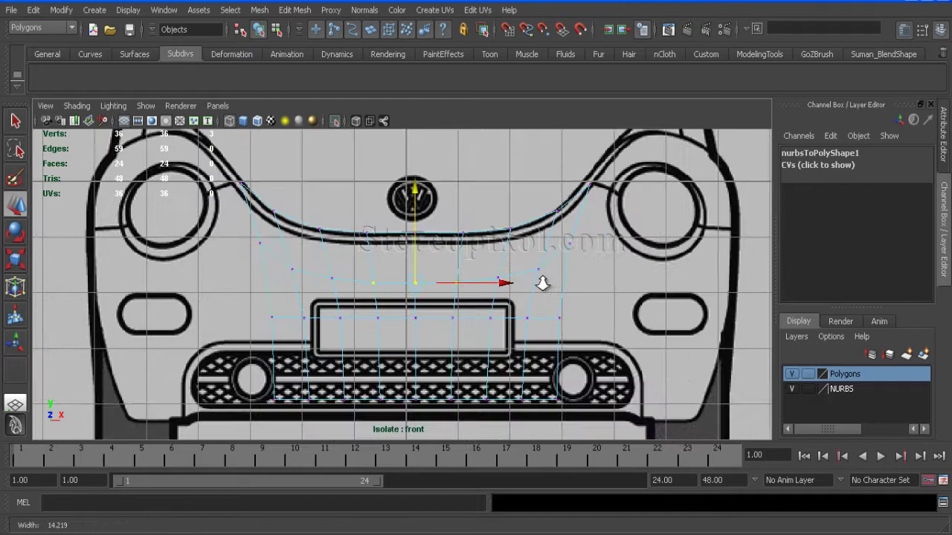
drag(421, 224, 419, 239)
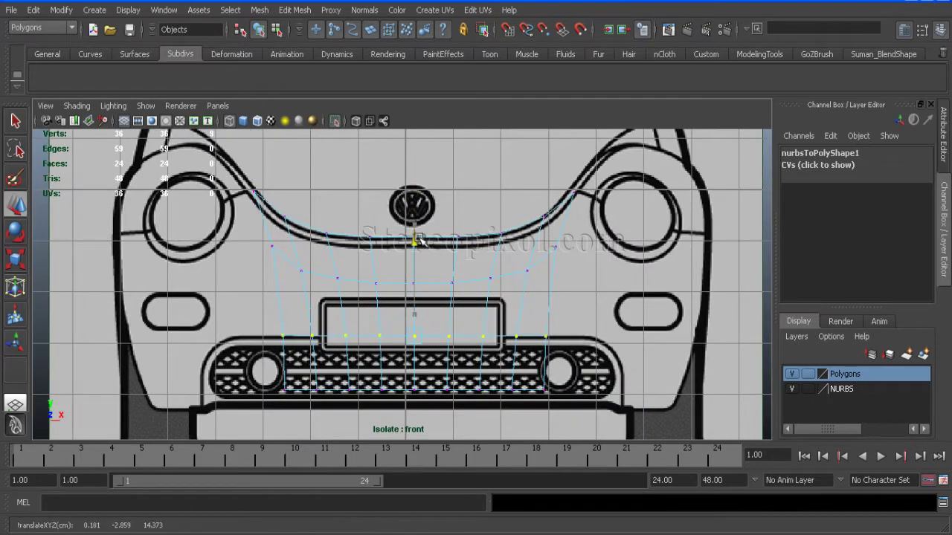
click(485, 281)
- Orbit the car body in the perspective view and select the strip mesh polySurface1
key(space)
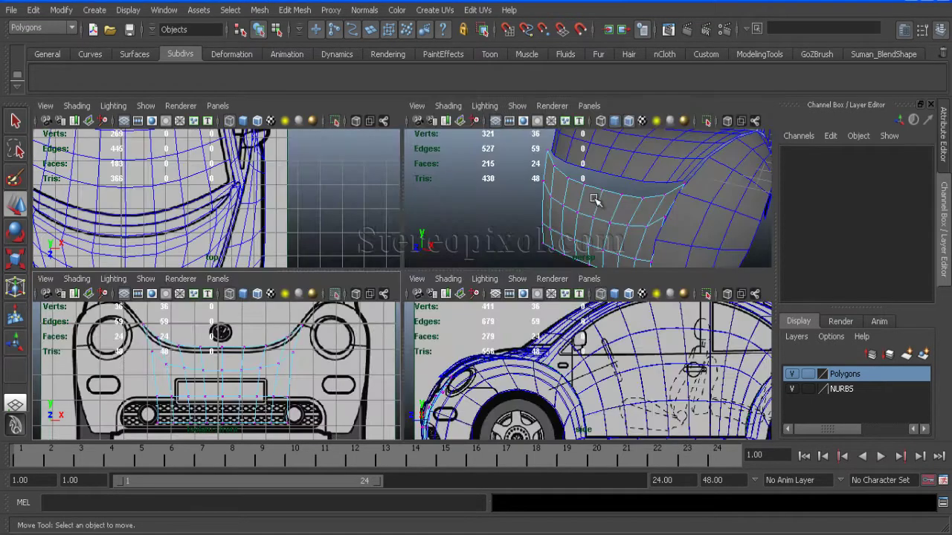
key(space)
mouse_move(590, 252)
alt+mouse_down()
mouse_move(544, 311)
mouse_move(635, 299)
mouse_move(348, 300)
alt+mouse_up()
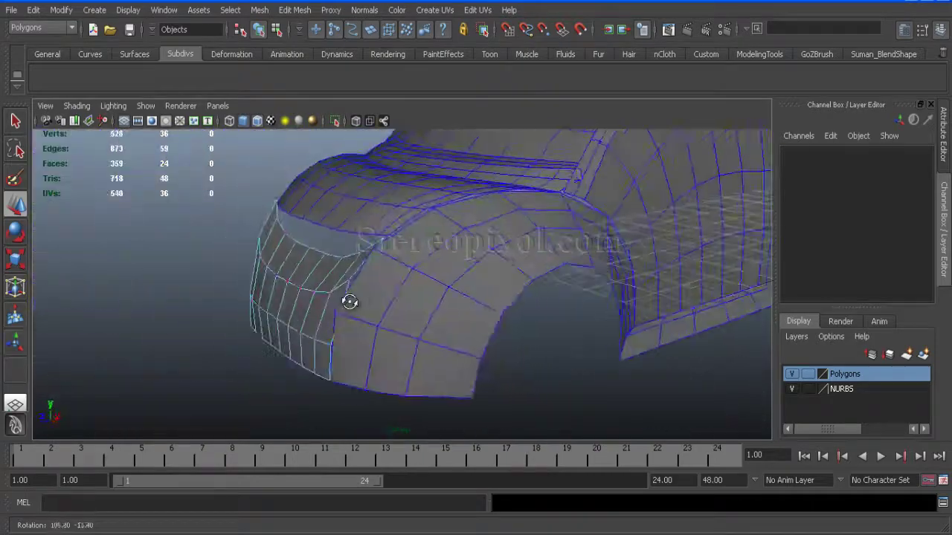
click(334, 282)
- Maximize the front view and turn off Isolate Select so the whole car shows
key(space)
key(space)
scroll(464, 337, up, 5)
scroll(464, 337, up, 2)
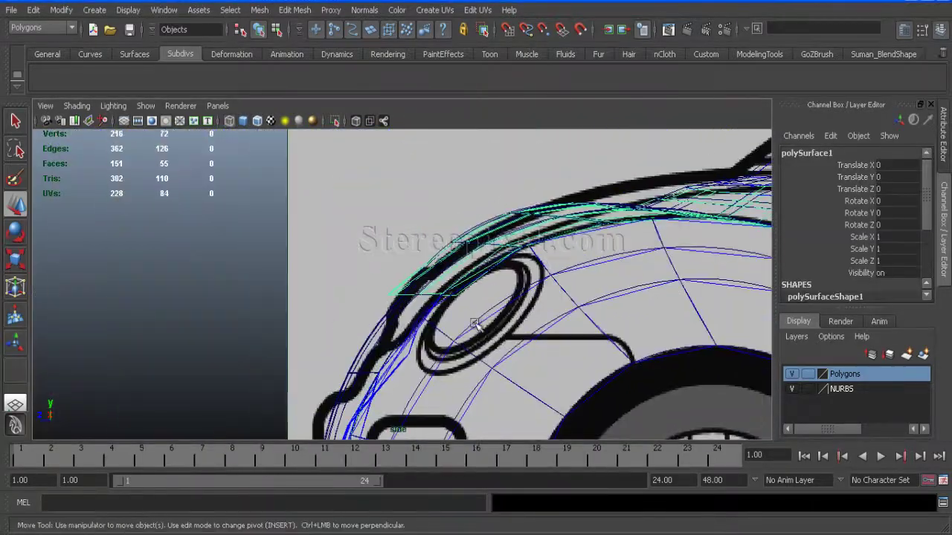
key(space)
key(space)
click(315, 250)
click(146, 105)
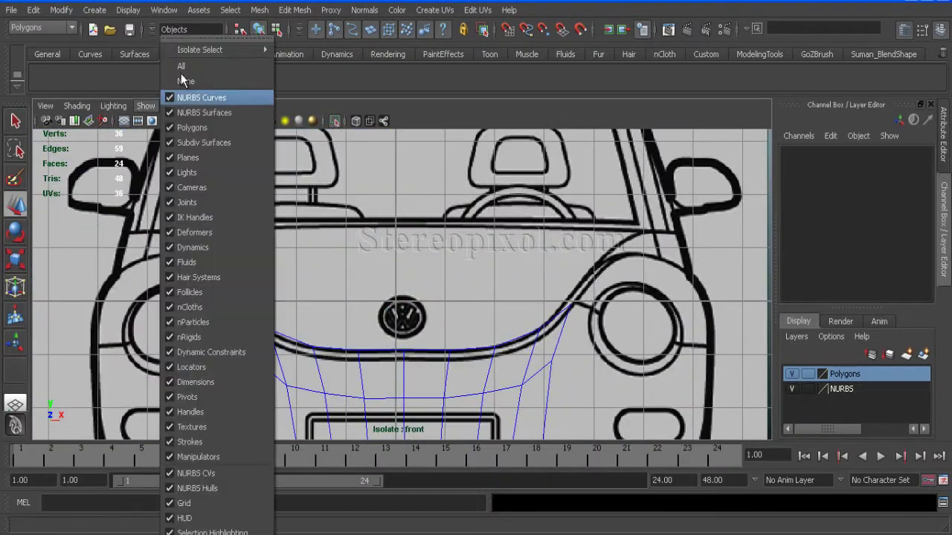
click(305, 49)
- Reselect polySurface1 and isolate it alone in the maximized front view with View Selected
scroll(346, 301, up, 2)
click(345, 301)
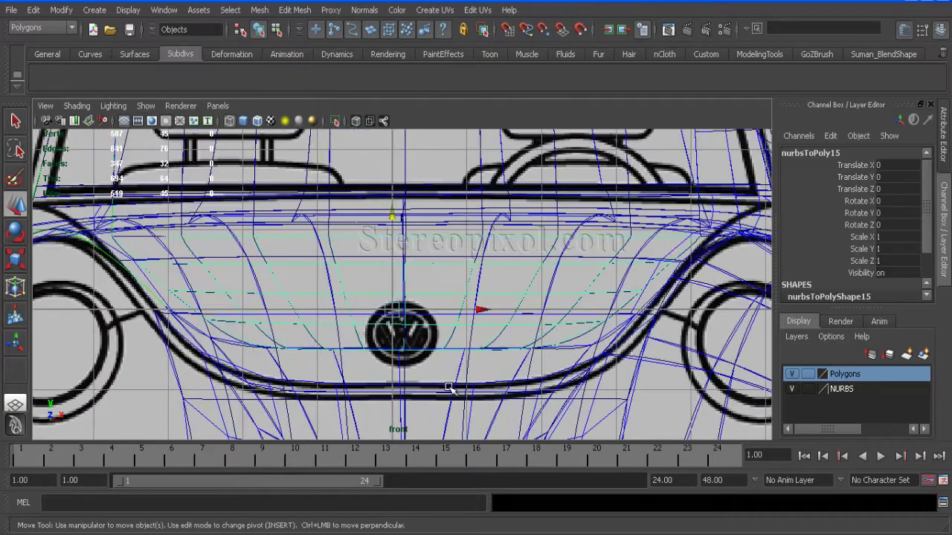
key(space)
key(space)
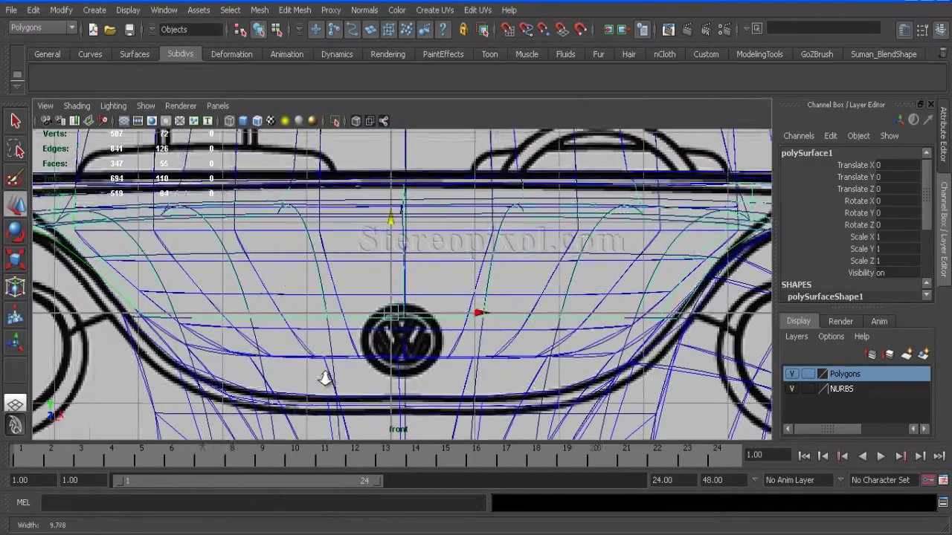
key(space)
click(319, 362)
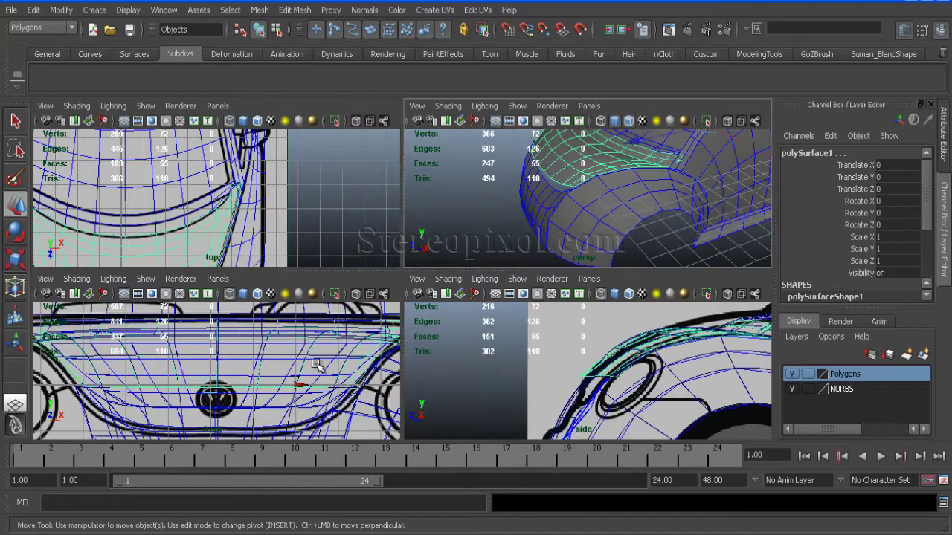
key(space)
click(146, 105)
click(305, 49)
scroll(417, 283, down, 3)
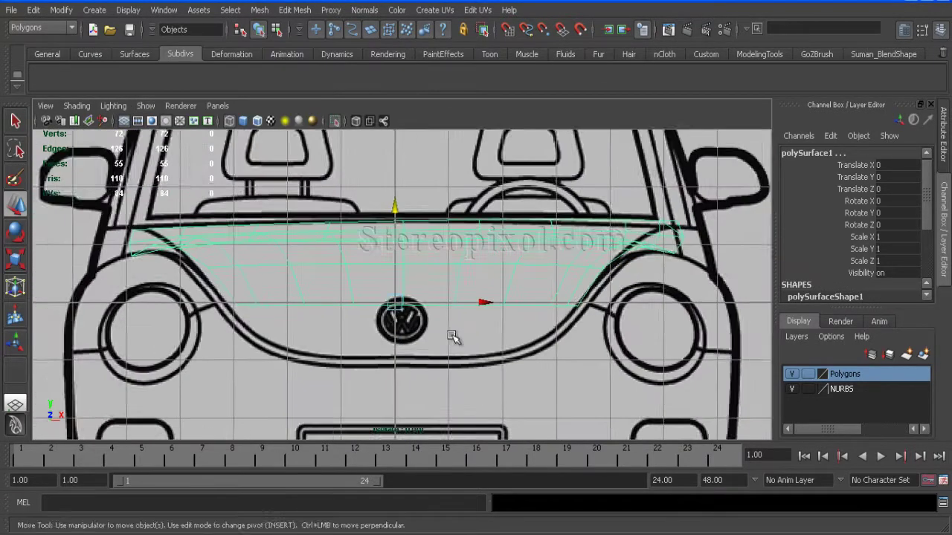
- Nudge two vertices at the strip's right end slightly down, then return to object mode
scroll(455, 312, up, 2)
right_drag(459, 300, 435, 328)
drag(473, 301, 469, 328)
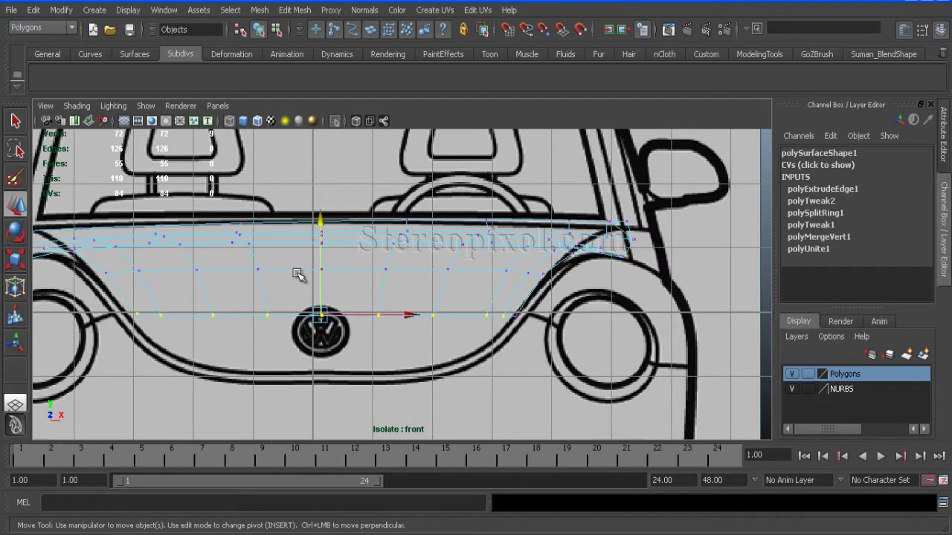
drag(320, 216, 332, 223)
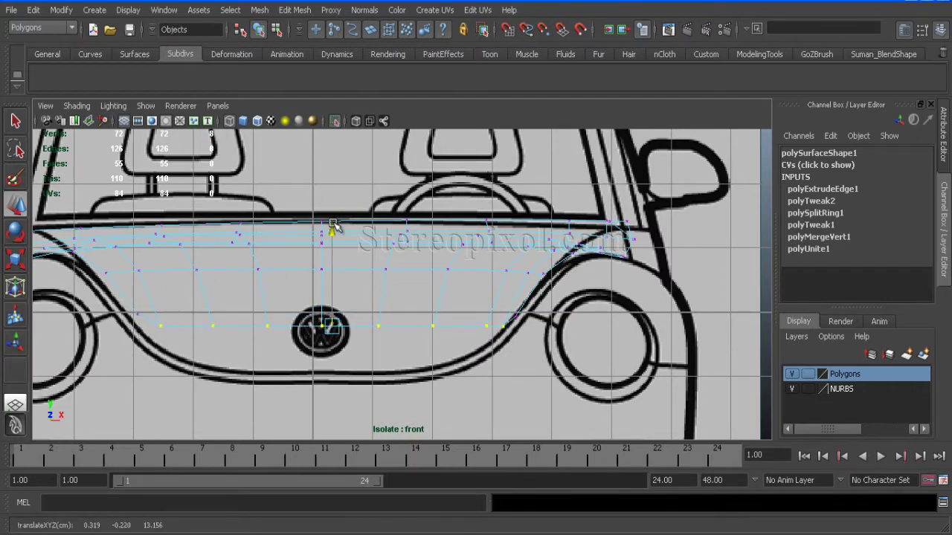
key(F8)
key(ctrl+z)
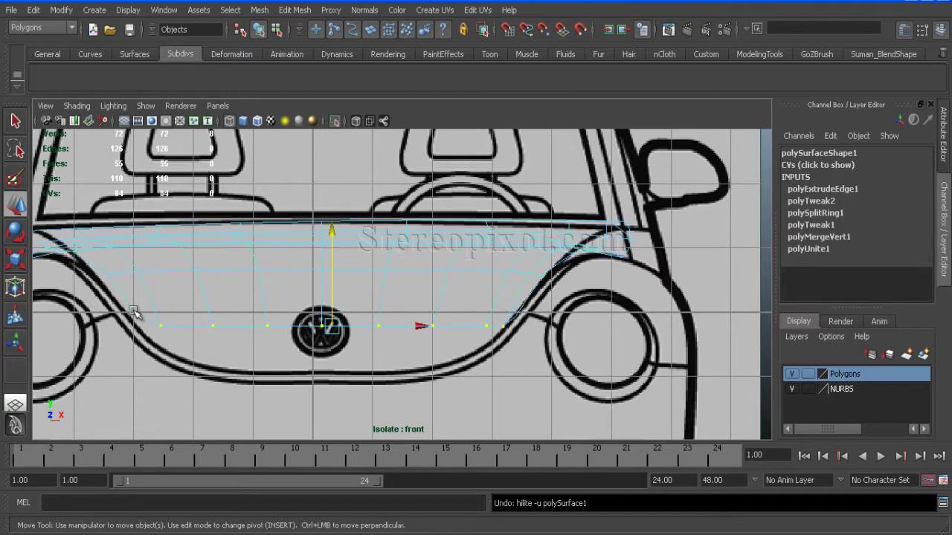
key(F8)
- Marquee the strip's lower vertex row and pull it down onto the hood line, excluding the leftmost vertices
right_drag(381, 287, 323, 283)
drag(151, 311, 492, 356)
drag(322, 232, 323, 247)
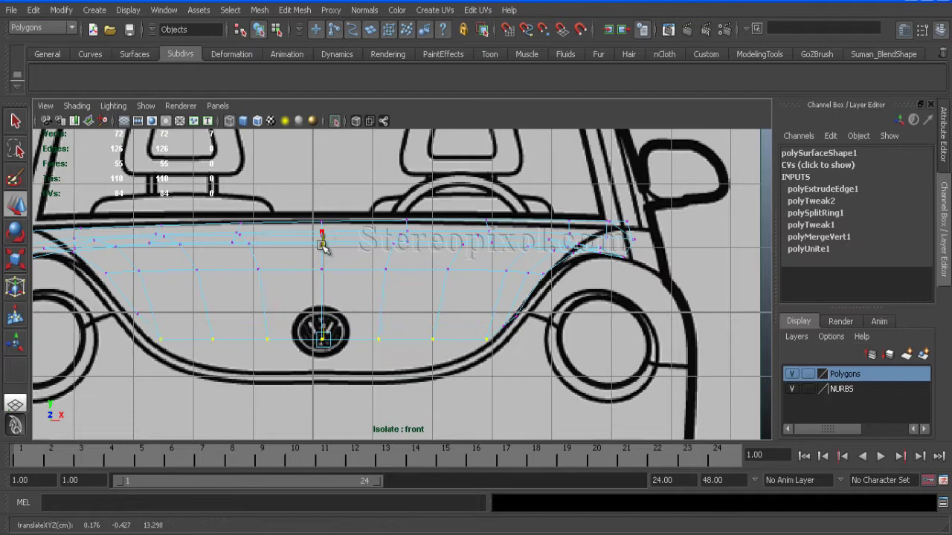
ctrl+drag(144, 330, 203, 362)
drag(323, 249, 323, 253)
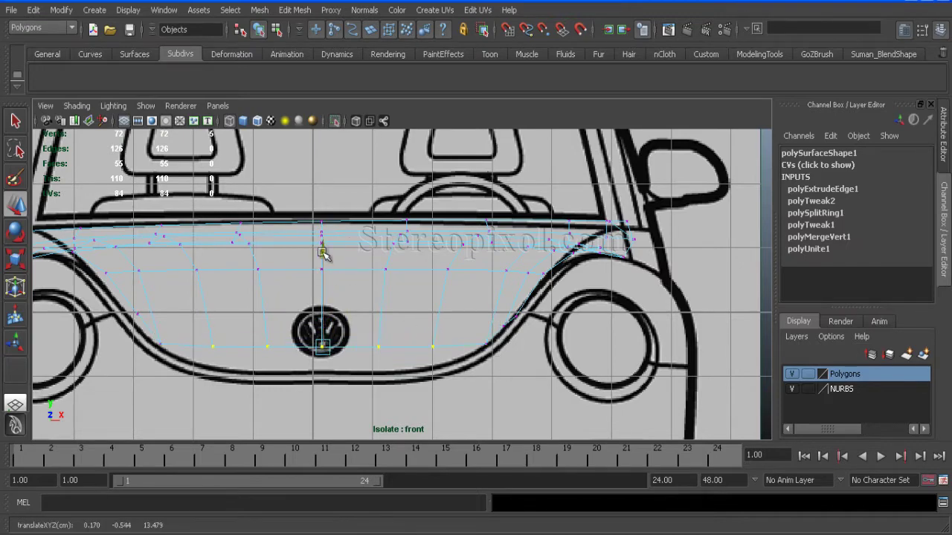
ctrl+click(212, 364)
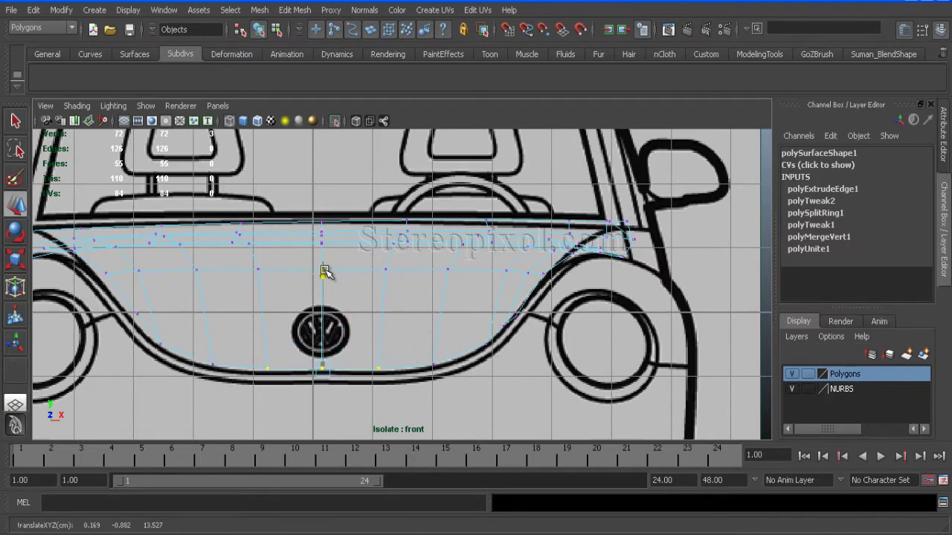
key(space)
drag(325, 271, 290, 321)
key(space)
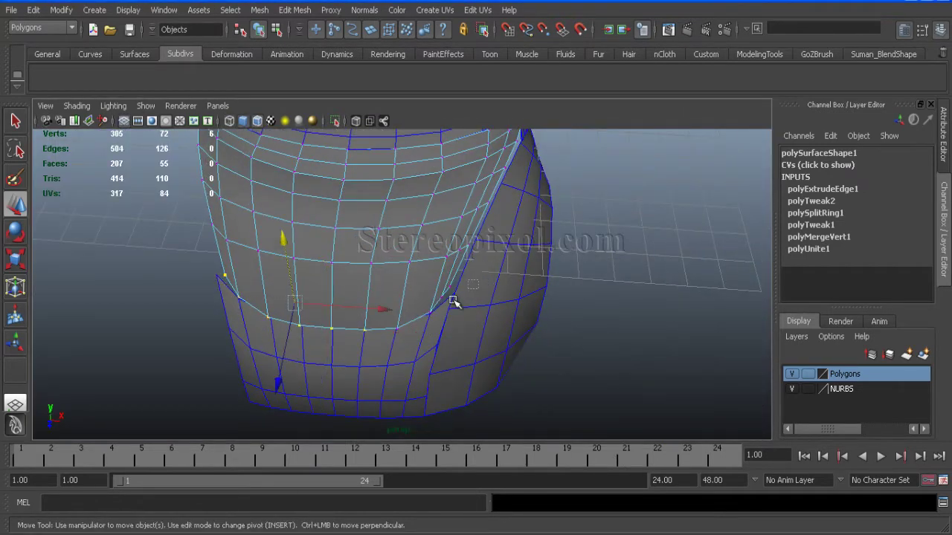
- Select a strip vertex in perspective and zoom into the side view to match the blueprint outline
key(space)
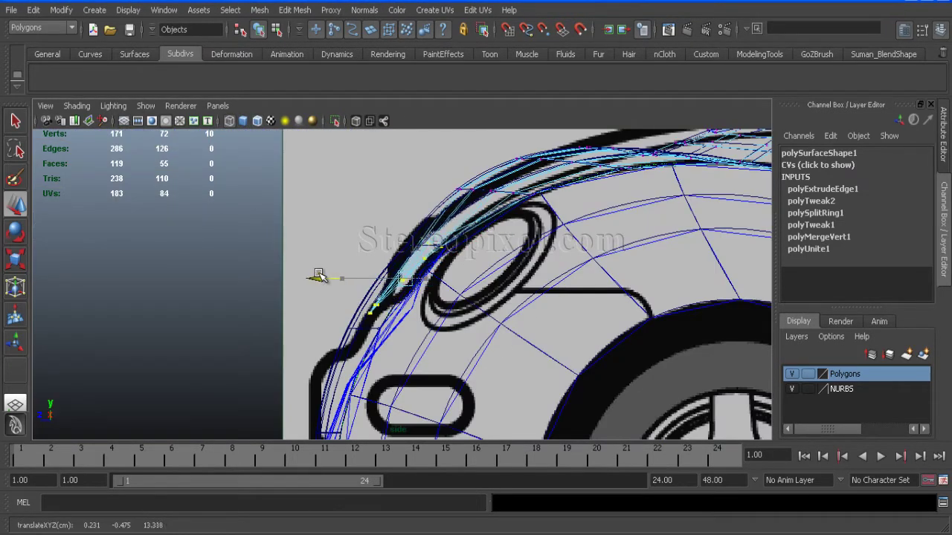
key(space)
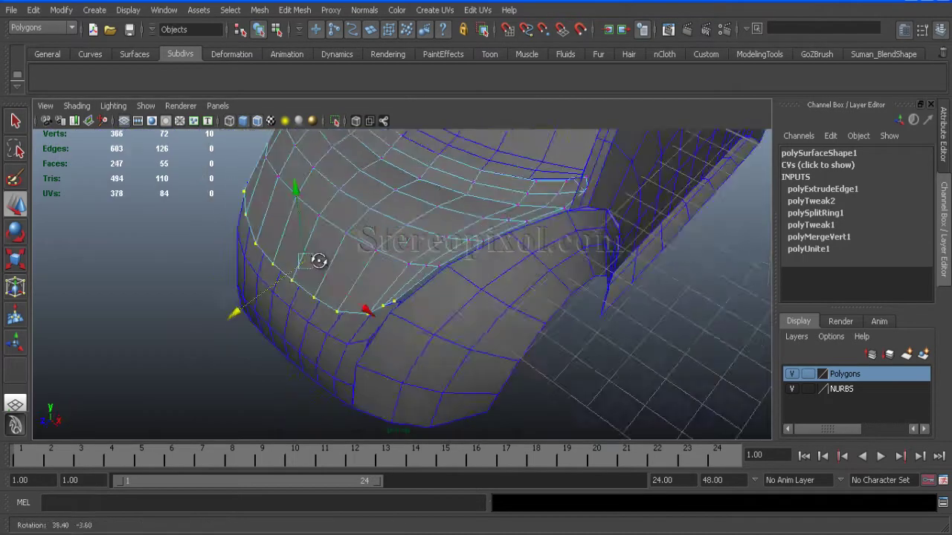
alt+drag(319, 260, 386, 256)
click(387, 257)
key(space)
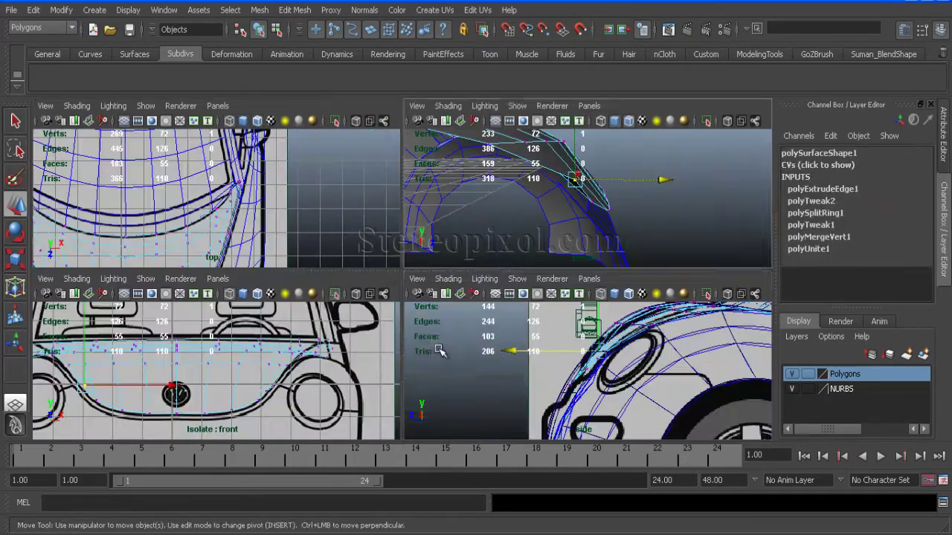
key(space)
scroll(691, 388, up, 10)
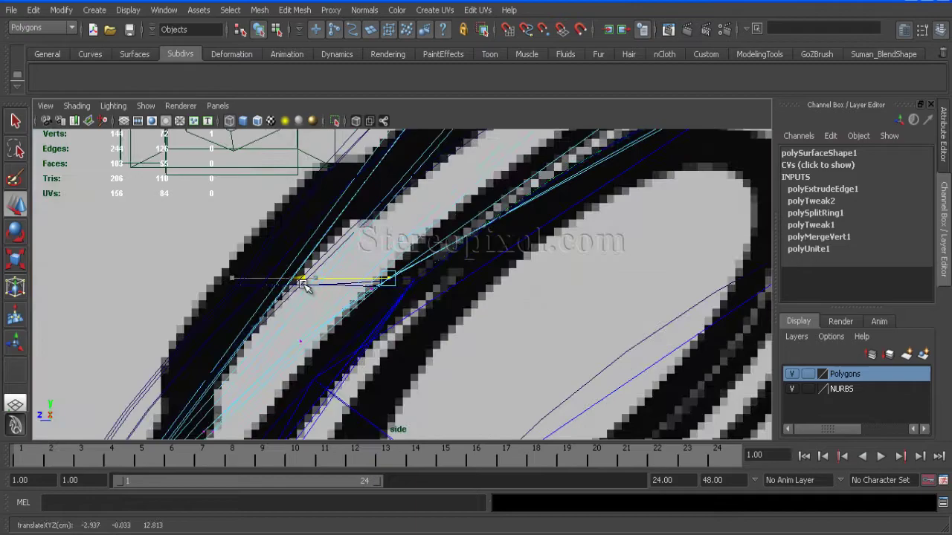
key(space)
alt+drag(512, 266, 332, 317)
- Switch the mesh to face mode and tear off the Edit Mesh menu as a floating window
right_click(332, 317)
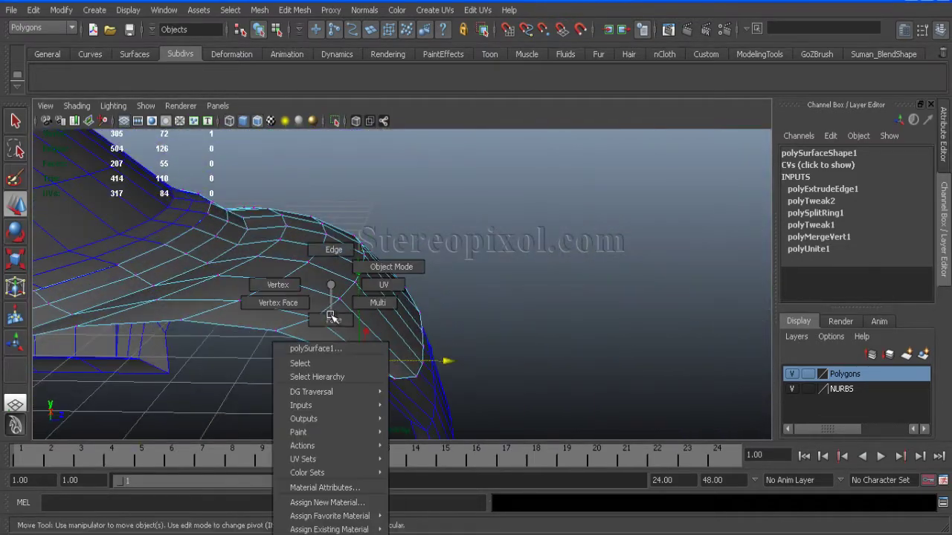
click(332, 317)
click(295, 10)
click(349, 18)
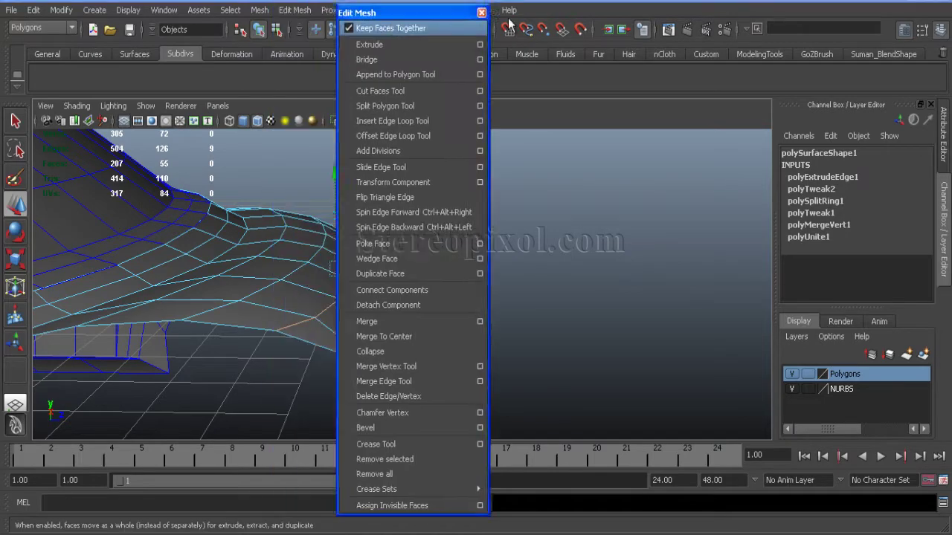
drag(447, 12, 804, 9)
click(742, 166)
- Tumble the perspective view around the roof to check the front roof-strip faces from the side
alt+drag(471, 325, 340, 321)
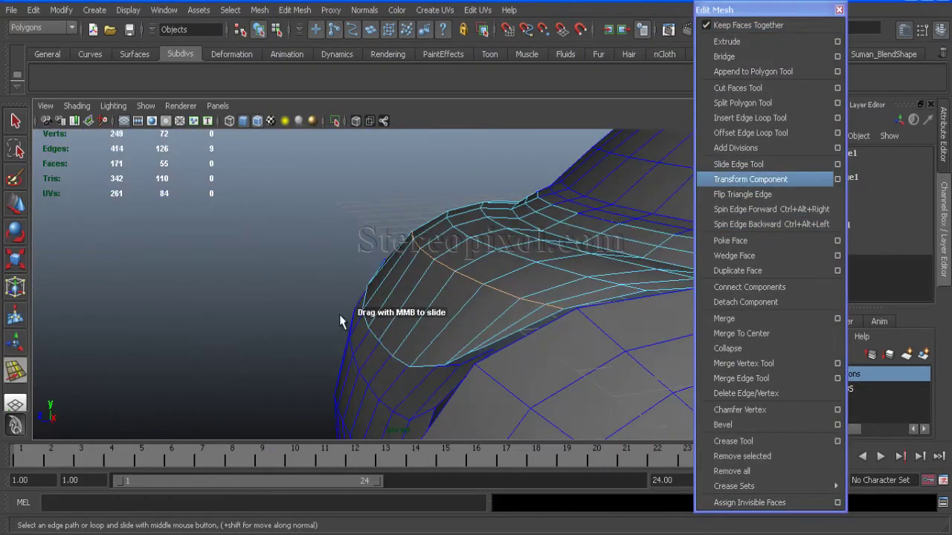
alt+right_drag(318, 323, 419, 321)
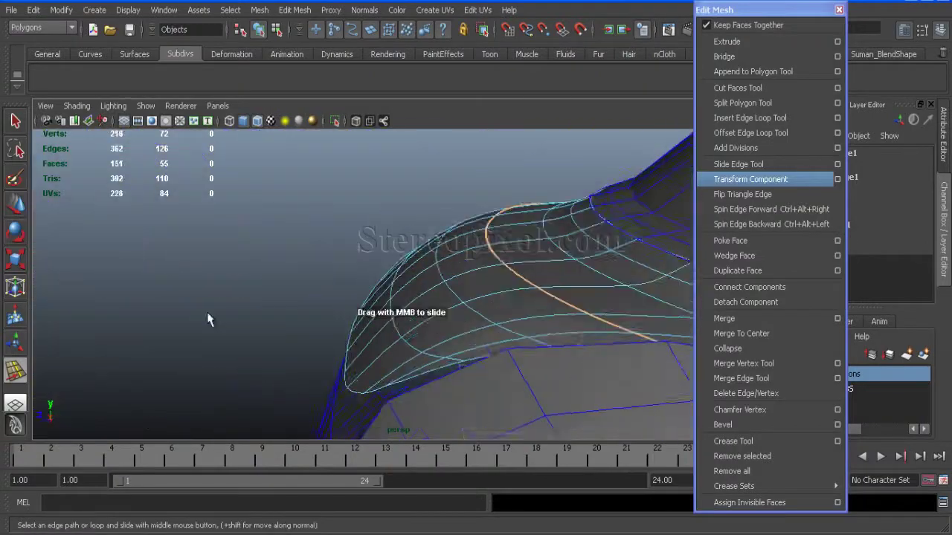
alt+drag(208, 319, 351, 264)
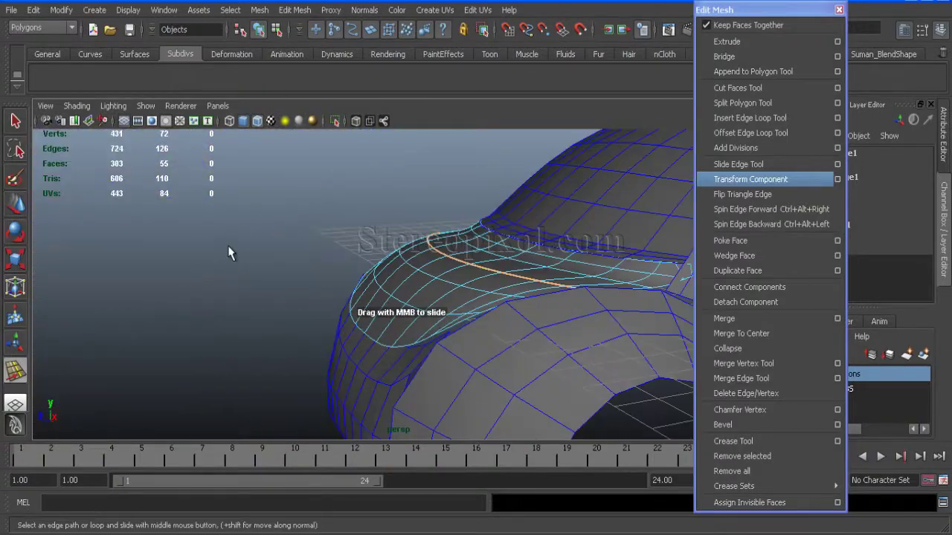
right_drag(427, 297, 328, 273)
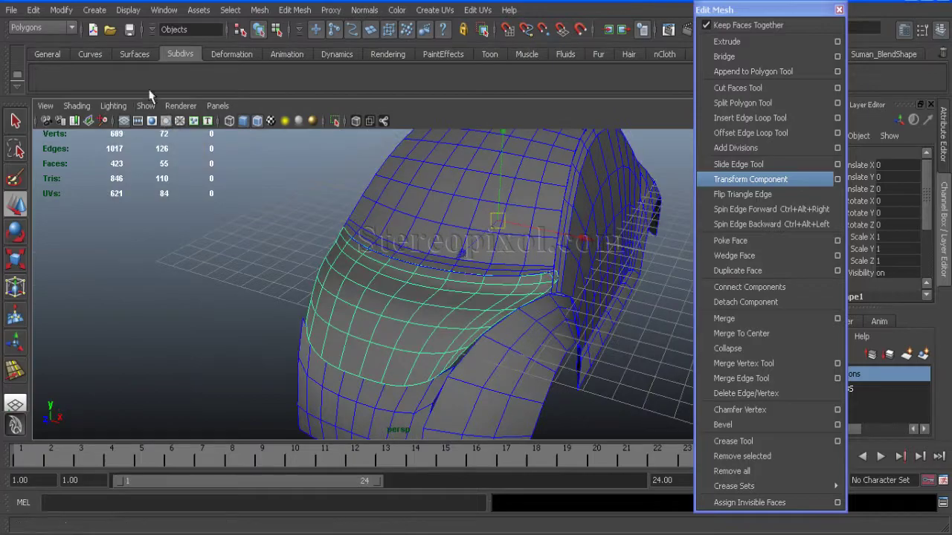
key(q)
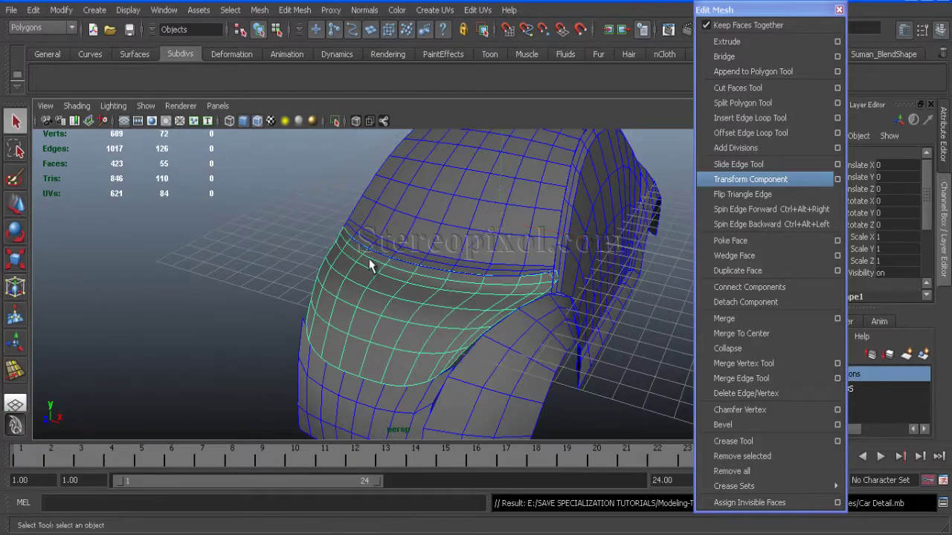
alt+drag(370, 266, 330, 292)
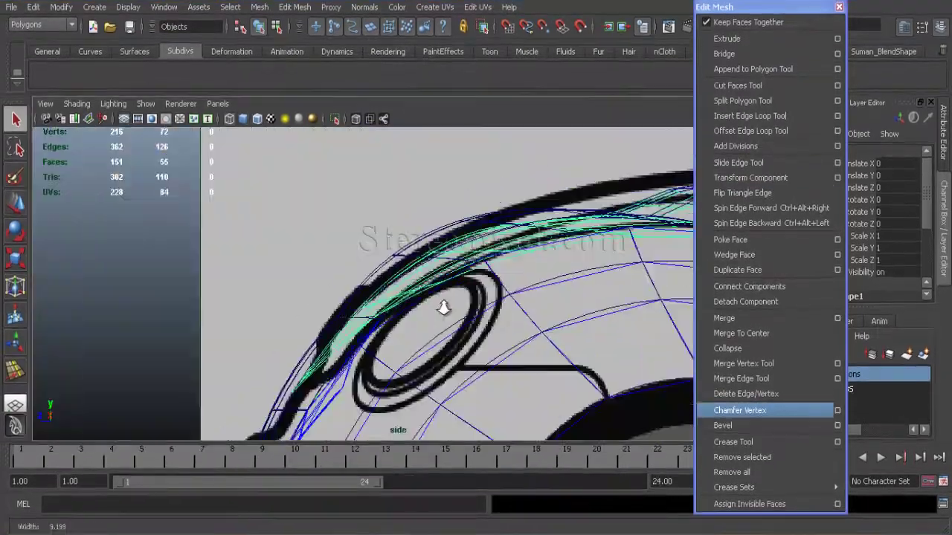
- Clear the face selection, isolate the mesh in the side view, and enter component editing
alt+right_drag(442, 304, 87, 160)
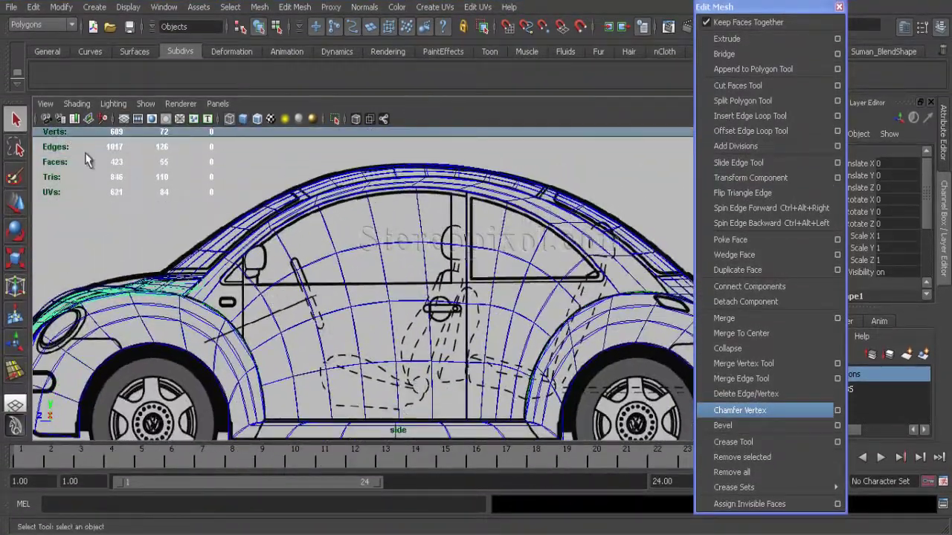
click(47, 119)
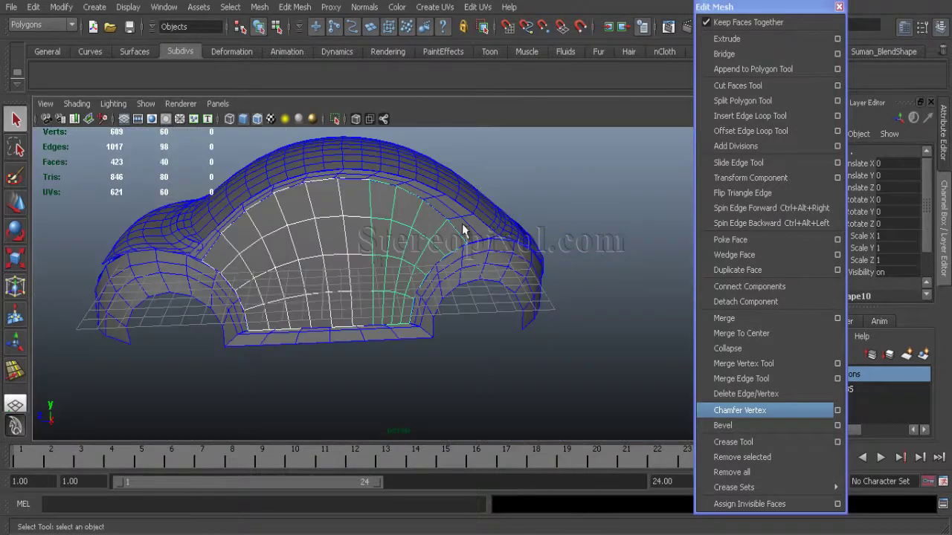
key(space)
key(space)
click(146, 104)
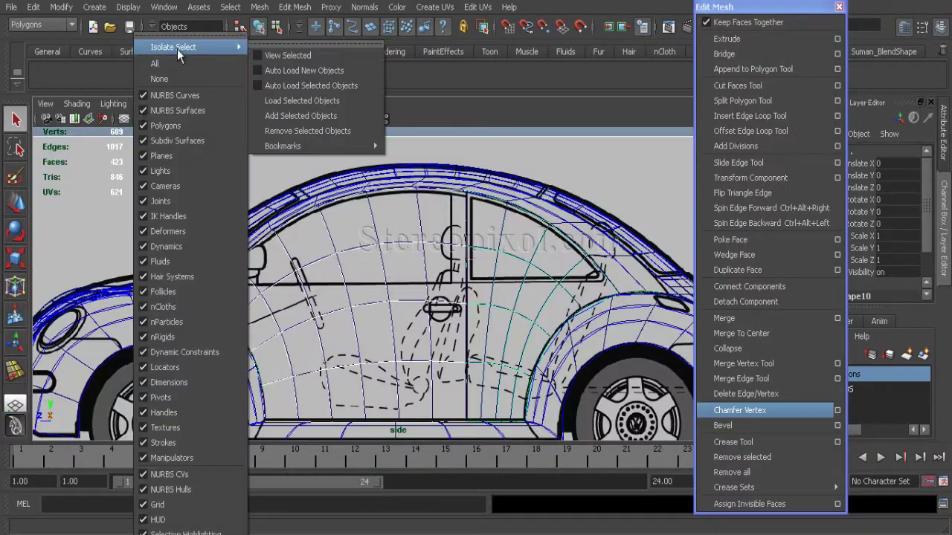
click(297, 57)
scroll(447, 292, up, 3)
scroll(446, 293, up, 5)
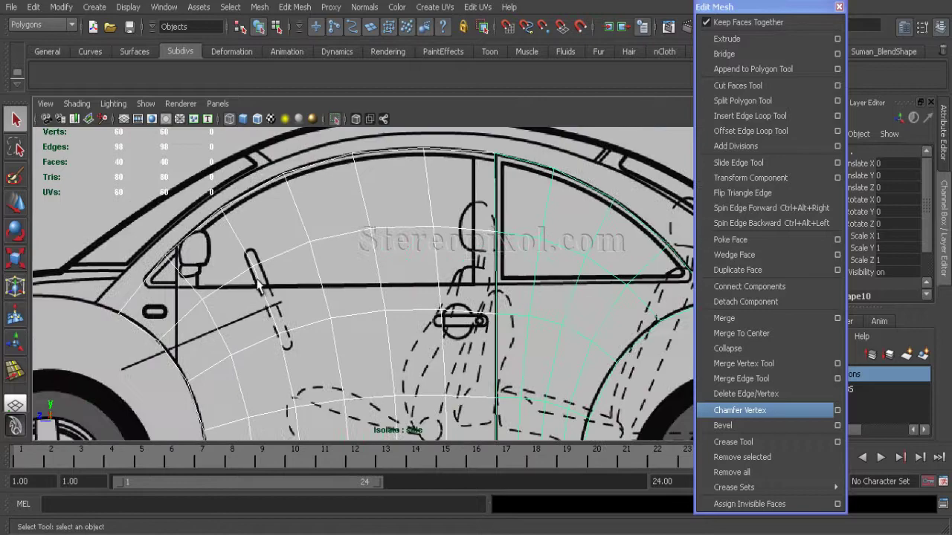
right_click(183, 285)
click(183, 249)
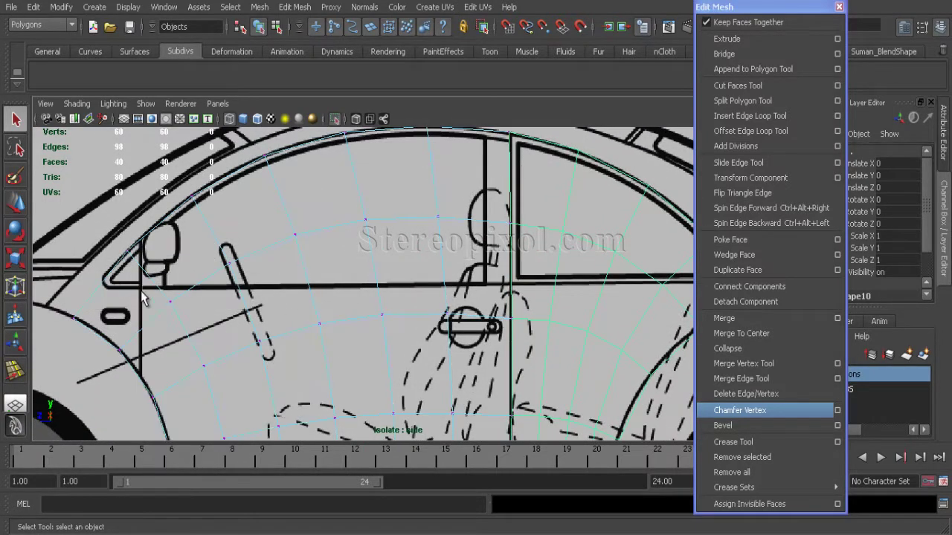
- Box-select a door-panel vertex row and scale it flat, then pick a window-post vertex
alt+middle_drag(551, 257, 357, 253)
right_click(368, 240)
drag(347, 225, 383, 265)
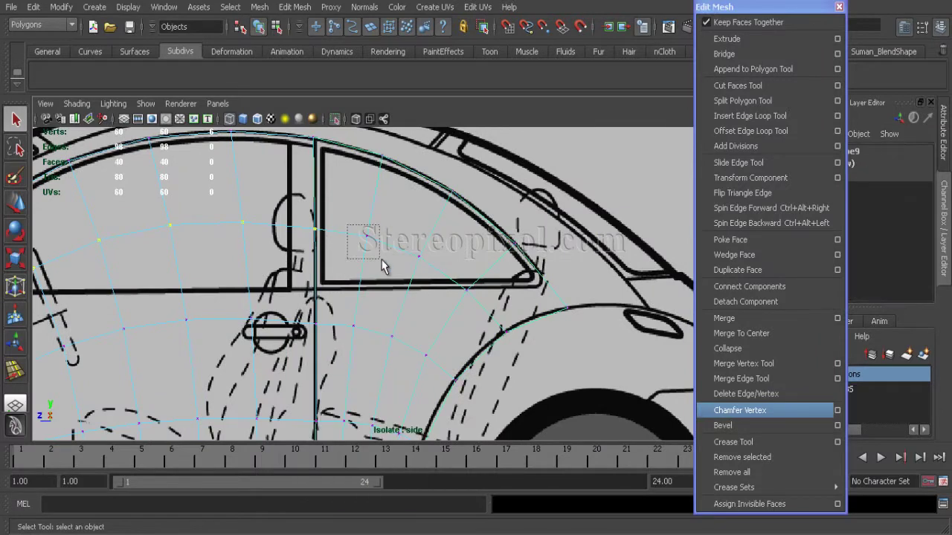
click(16, 258)
alt+middle_drag(219, 145, 285, 177)
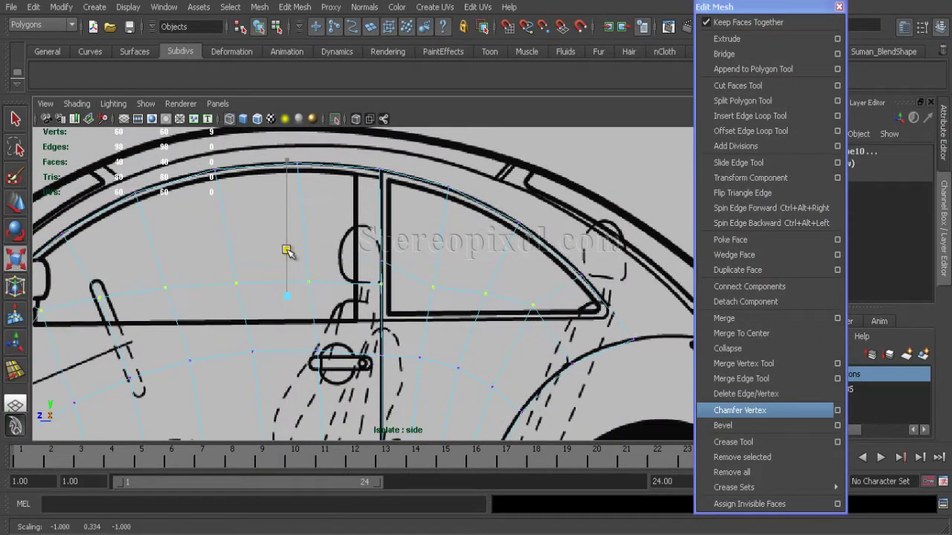
key(w)
click(379, 262)
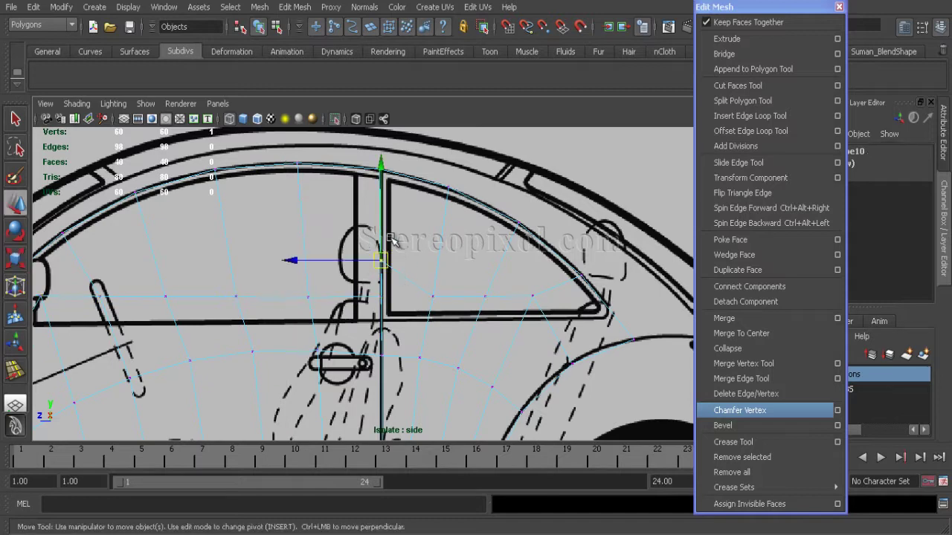
- Select the middle vertex row and review it along the door and window lines of the sketch
alt+right_drag(139, 348, 100, 309)
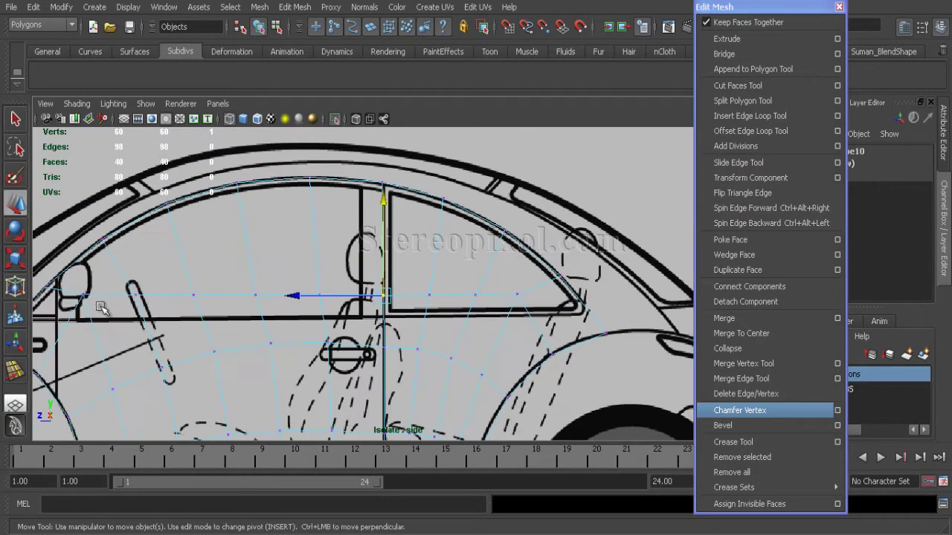
drag(520, 316, 520, 316)
scroll(513, 313, up, 3)
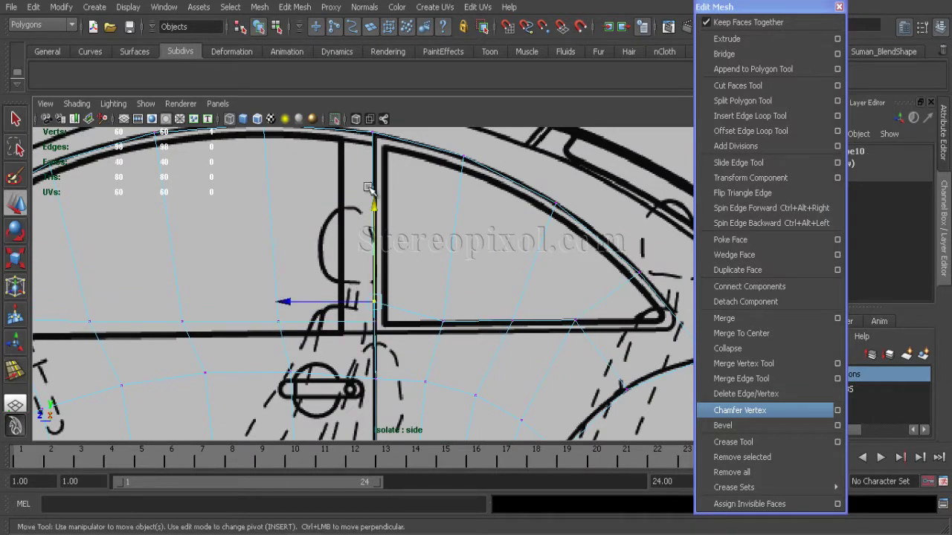
scroll(349, 338, down, 4)
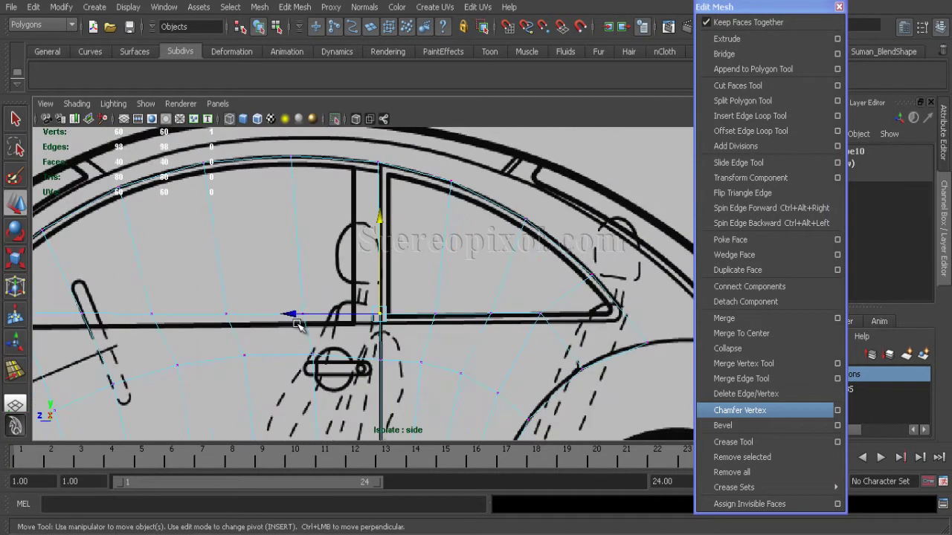
key(f)
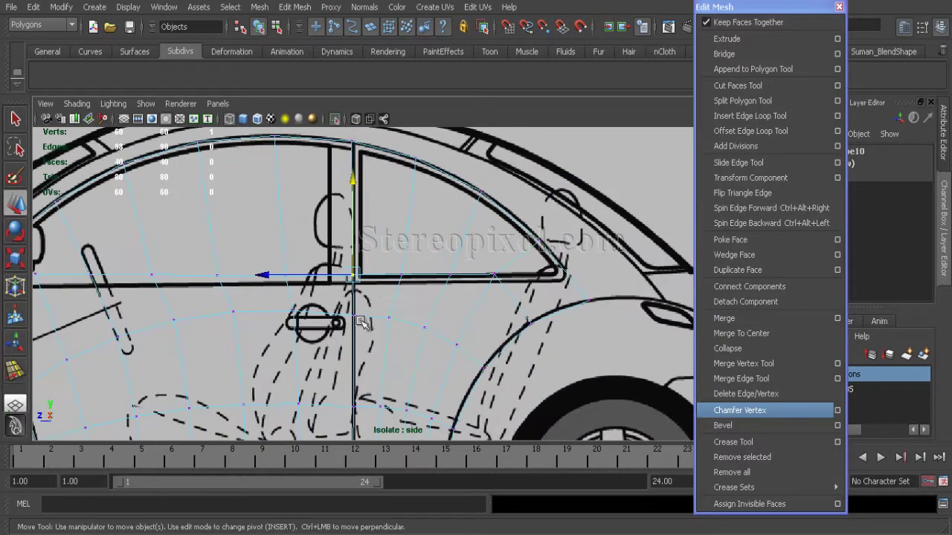
scroll(406, 262, up, 2)
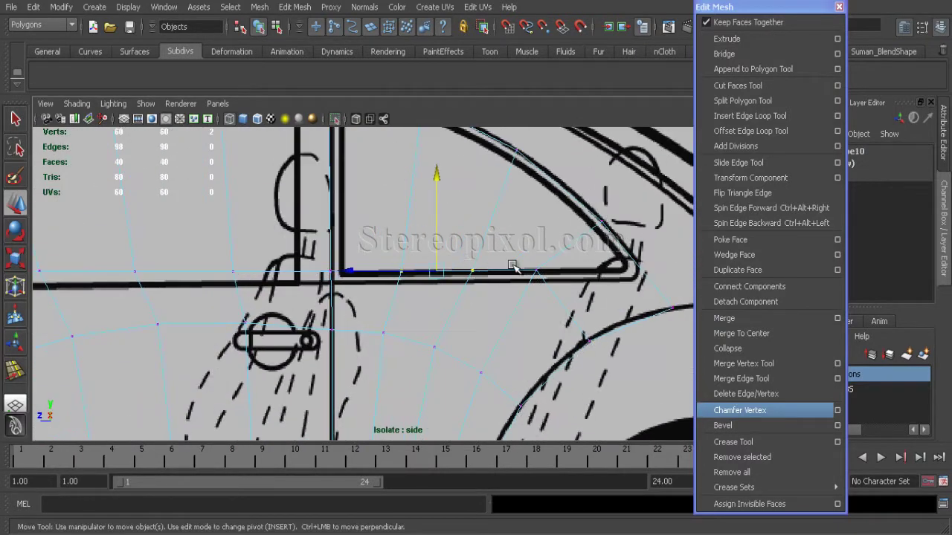
scroll(513, 265, down, 2)
scroll(219, 290, up, 3)
mouse_move(218, 290)
alt+middle_down()
mouse_move(334, 293)
mouse_move(388, 307)
alt+middle_up()
alt+middle_drag(534, 357, 340, 246)
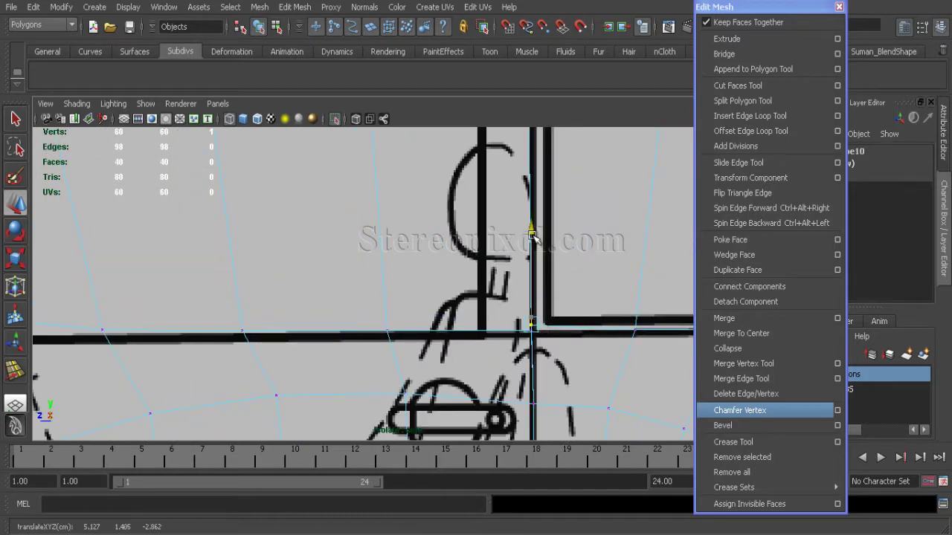
scroll(424, 297, down, 3)
scroll(348, 268, up, 3)
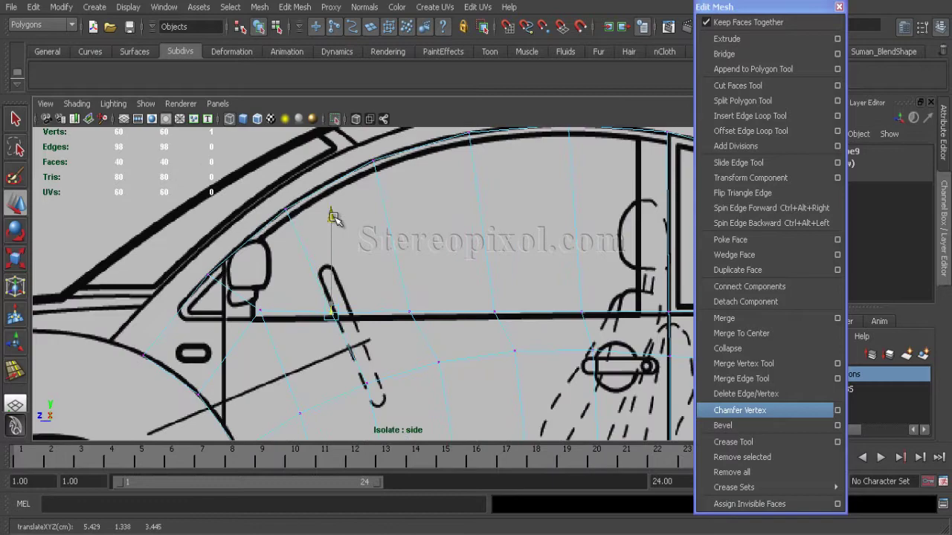
scroll(381, 322, up, 3)
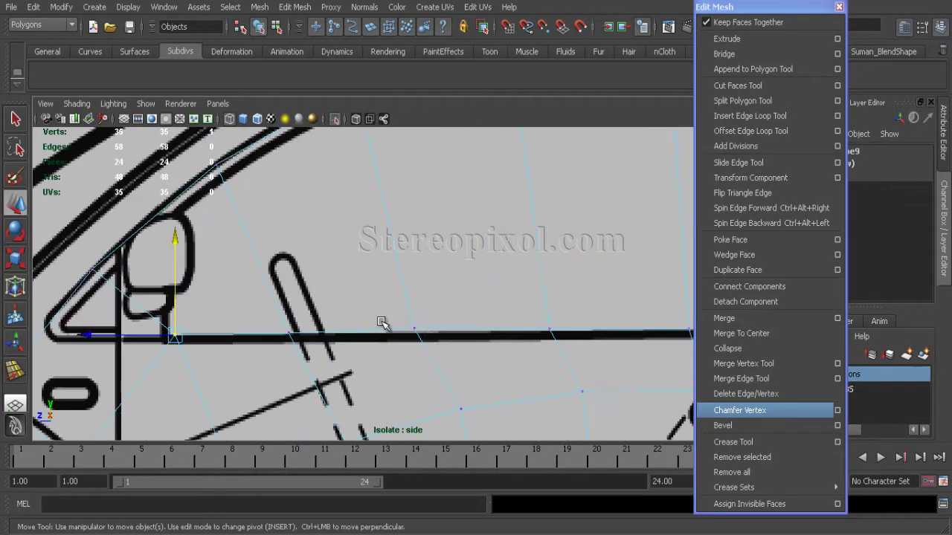
scroll(417, 235, down, 3)
scroll(414, 287, up, 5)
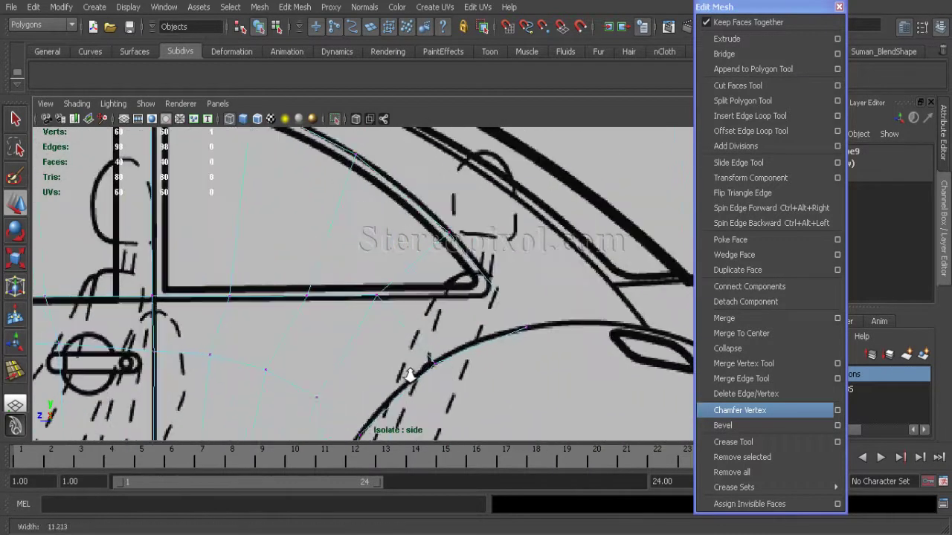
click(742, 100)
- Complete two polygon splits near the mirror and move the corner vertex onto the window corner
scroll(553, 404, up, 3)
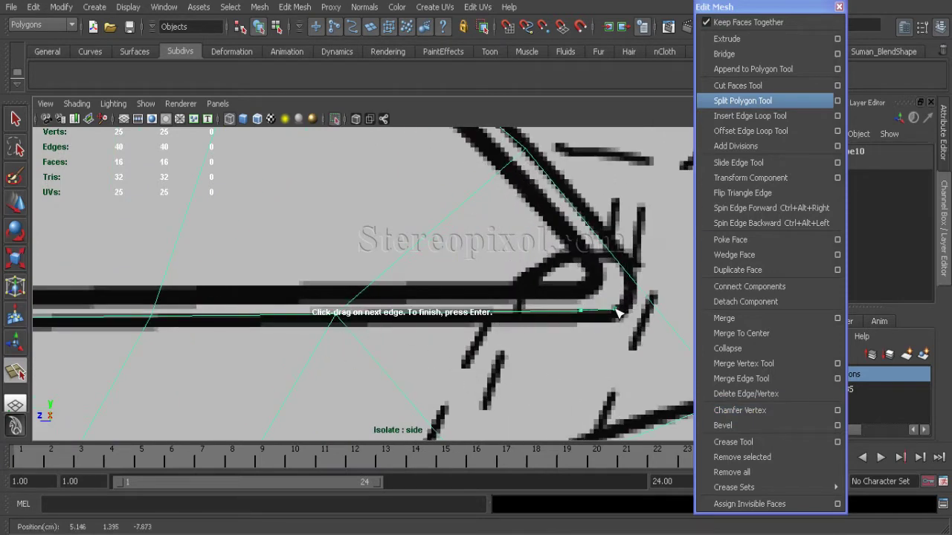
key(Return)
alt+middle_drag(606, 278, 630, 325)
scroll(630, 326, down, 3)
click(375, 342)
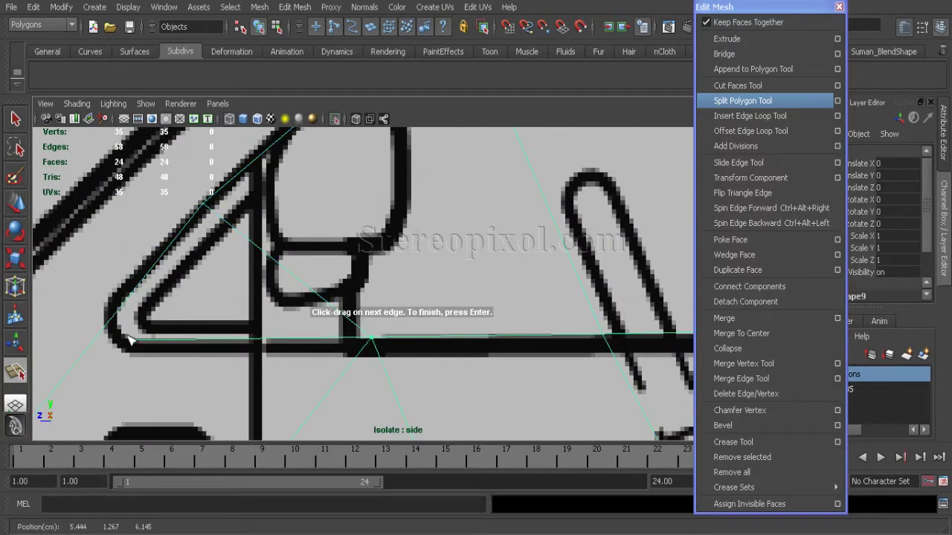
key(Return)
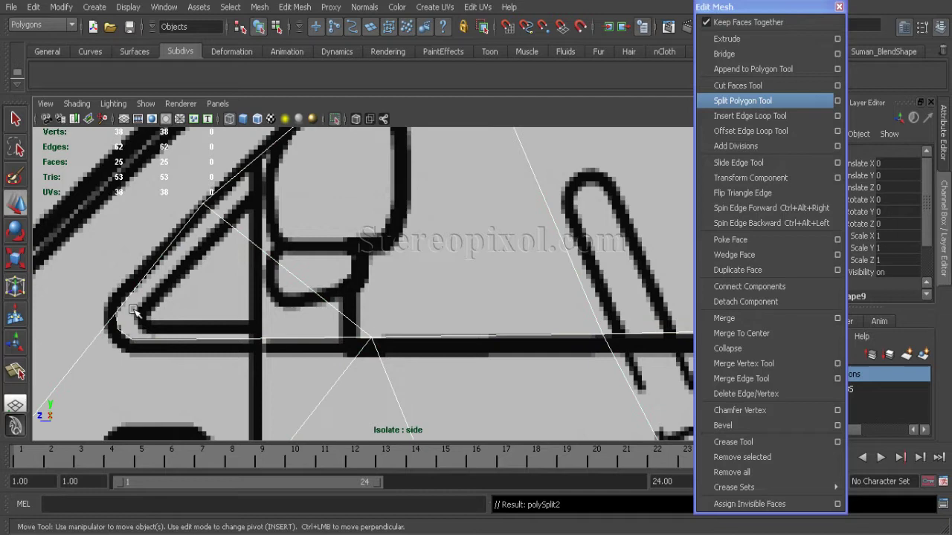
right_drag(122, 318, 106, 315)
click(114, 312)
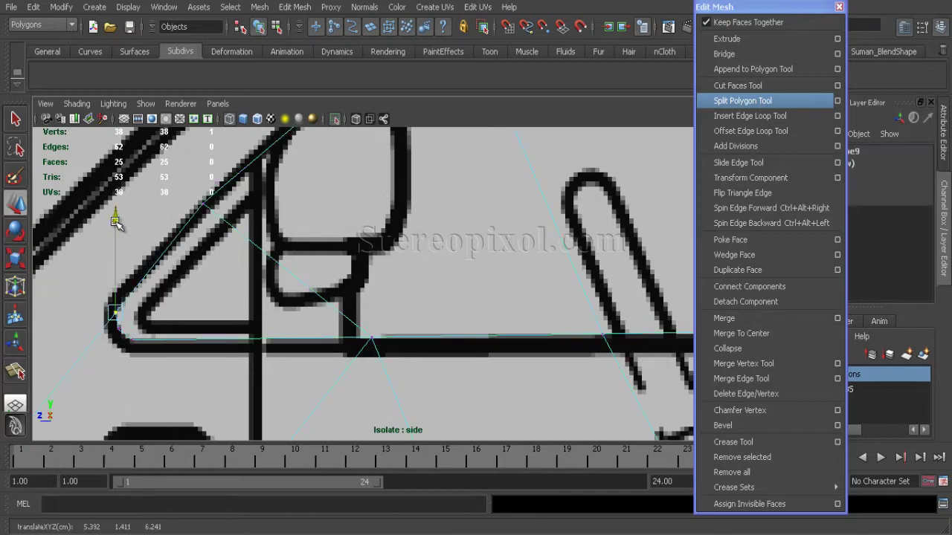
scroll(410, 273, down, 4)
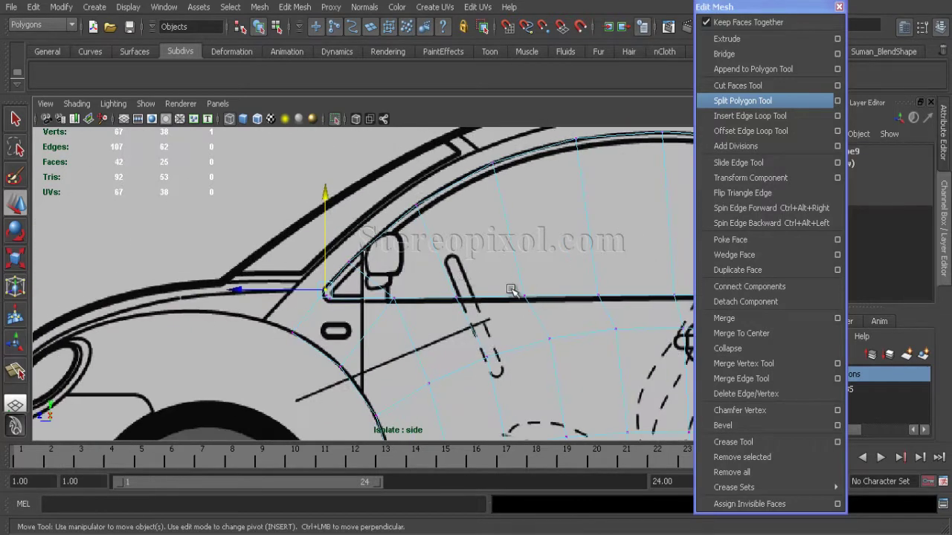
- Scale a selected door vertex row flat and slide those vertices along the door
alt+middle_drag(511, 290, 201, 313)
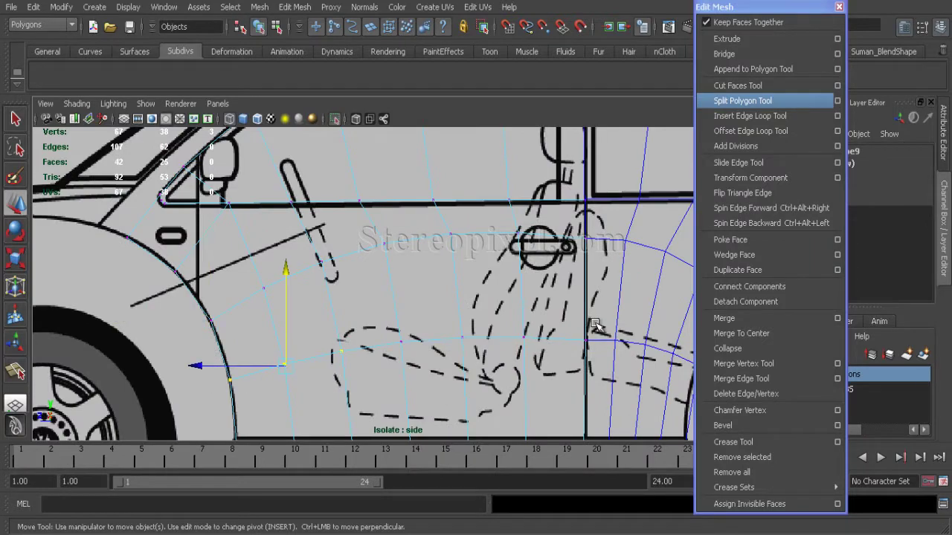
scroll(325, 360, down, 3)
scroll(316, 364, up, 3)
key(r)
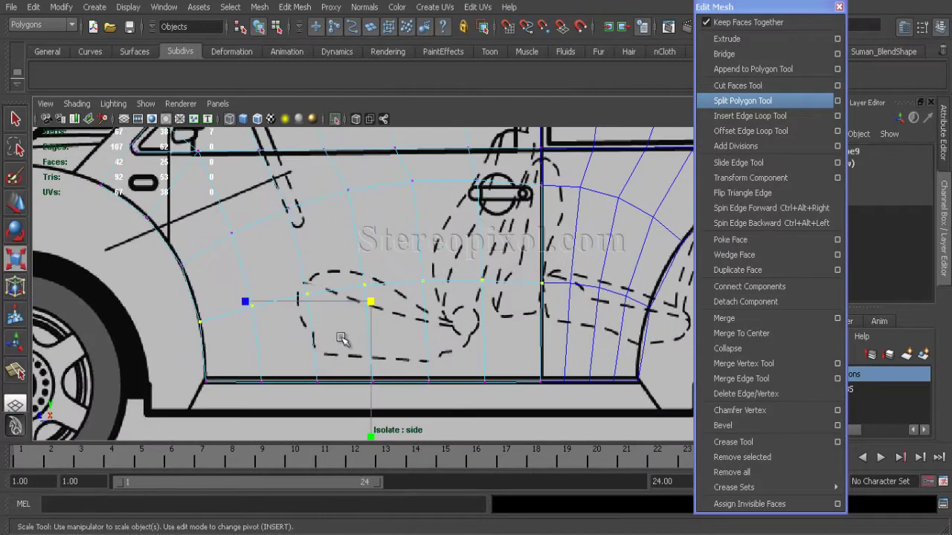
alt+middle_drag(373, 309, 364, 272)
drag(361, 400, 360, 383)
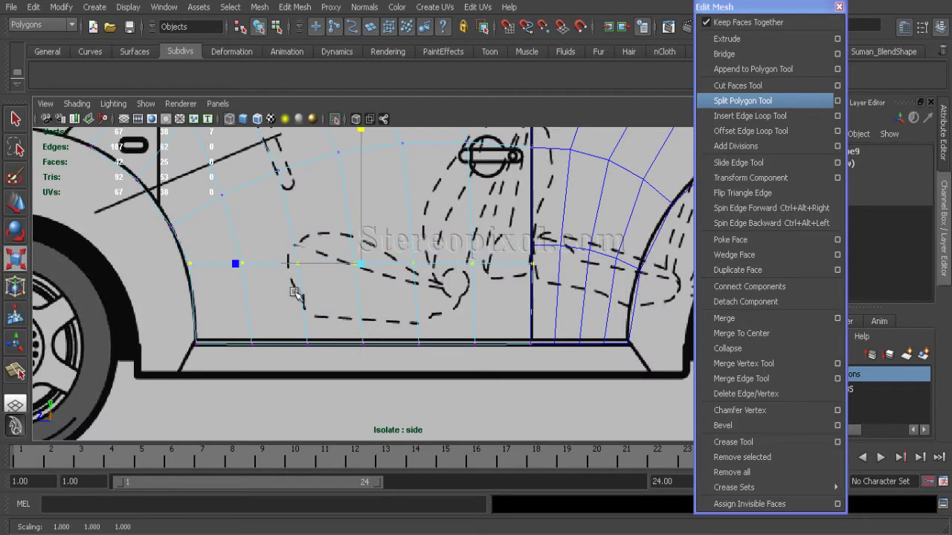
scroll(136, 280, up, 2)
alt+middle_drag(136, 280, 186, 310)
key(w)
drag(128, 285, 227, 220)
scroll(361, 372, up, 2)
scroll(253, 231, down, 2)
click(253, 231)
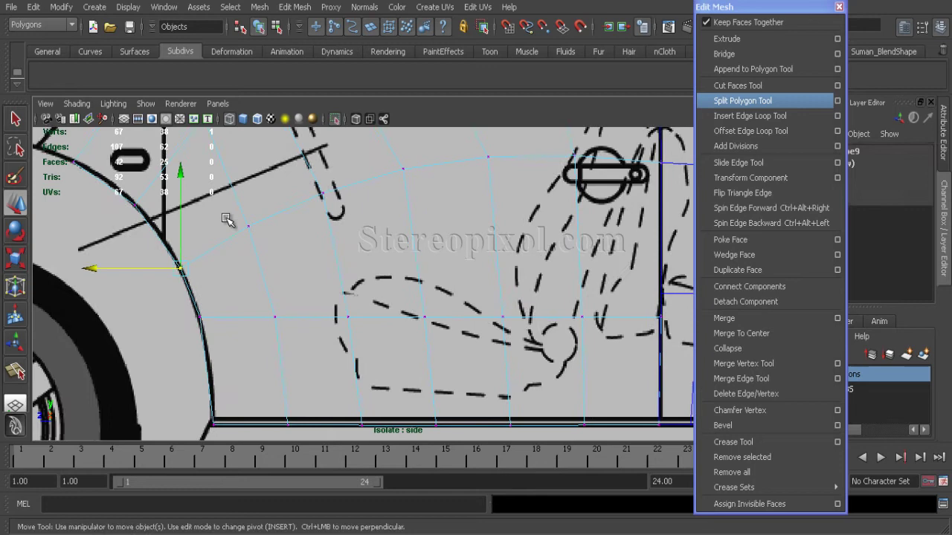
- Flatten another vertex row and move the wheel-arch edge vertex left onto the arch line
scroll(446, 304, up, 2)
scroll(362, 258, down, 3)
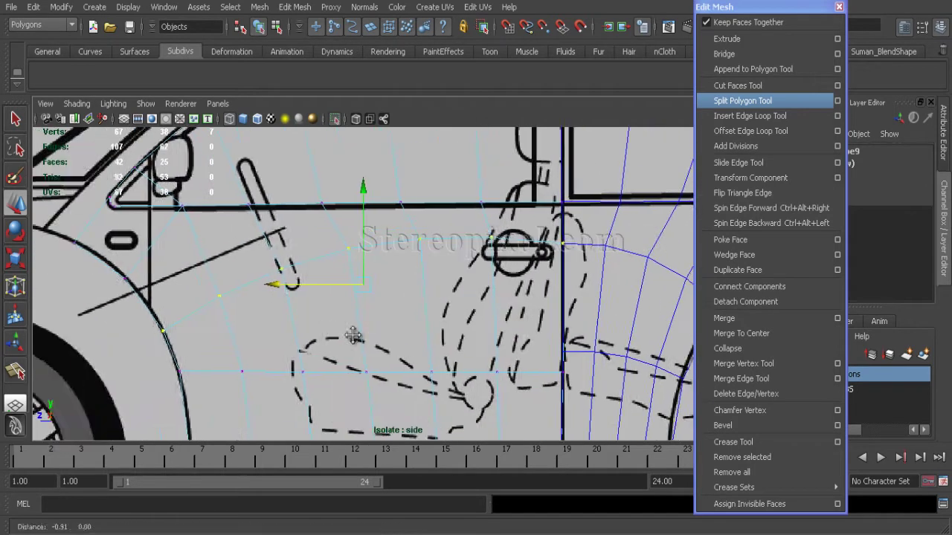
key(r)
drag(363, 186, 362, 164)
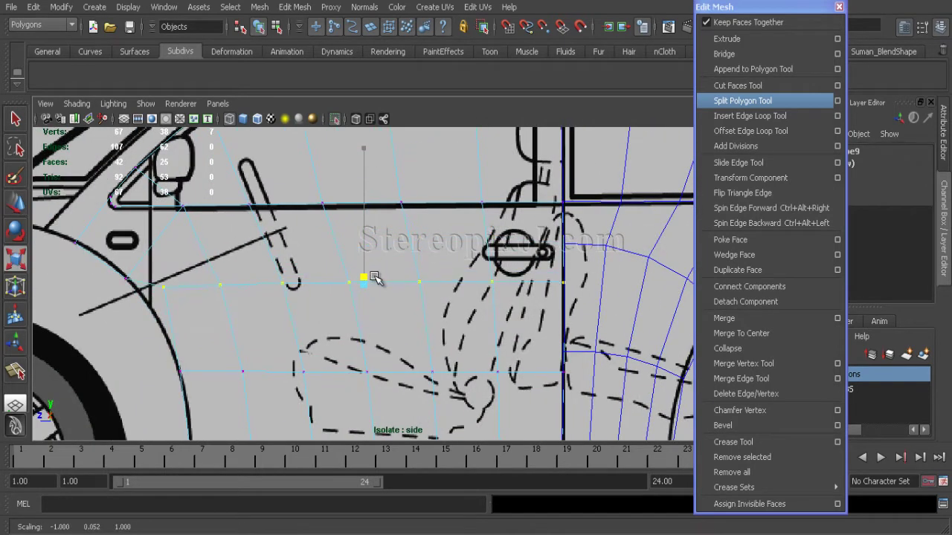
alt+middle_drag(178, 321, 251, 350)
drag(170, 310, 183, 346)
key(w)
drag(85, 319, 71, 320)
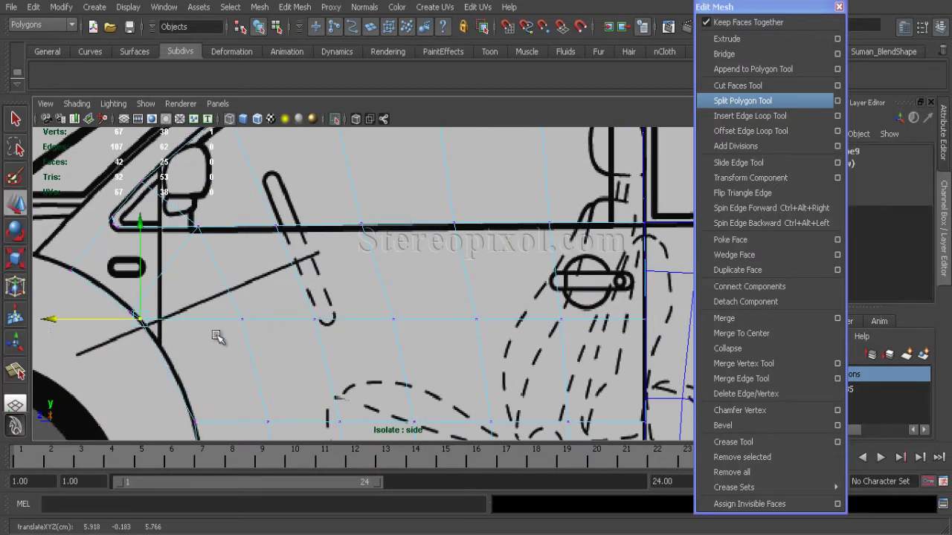
scroll(374, 289, down, 5)
key(q)
- Split the rear quarter edge and scale and move the new vertices onto the wheel-arch outline
scroll(305, 265, down, 5)
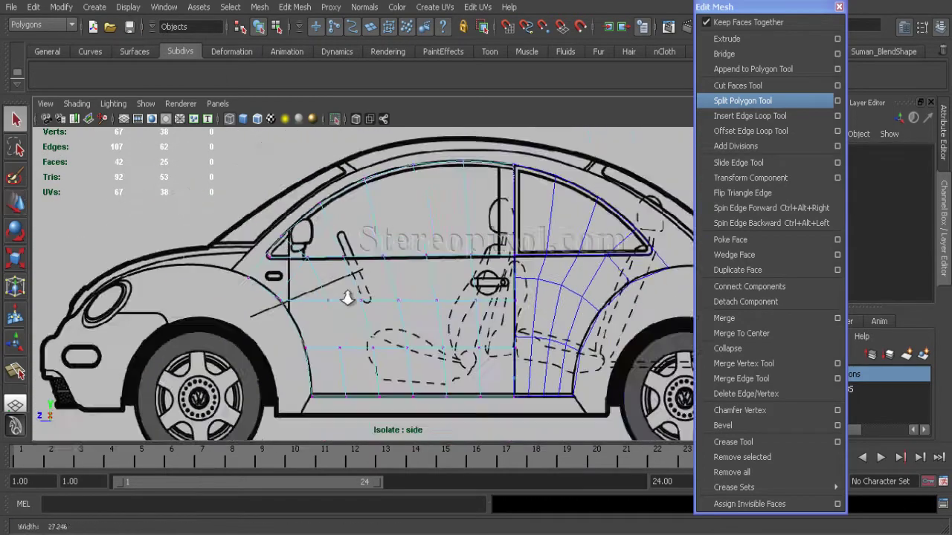
scroll(305, 265, up, 4)
scroll(336, 260, up, 3)
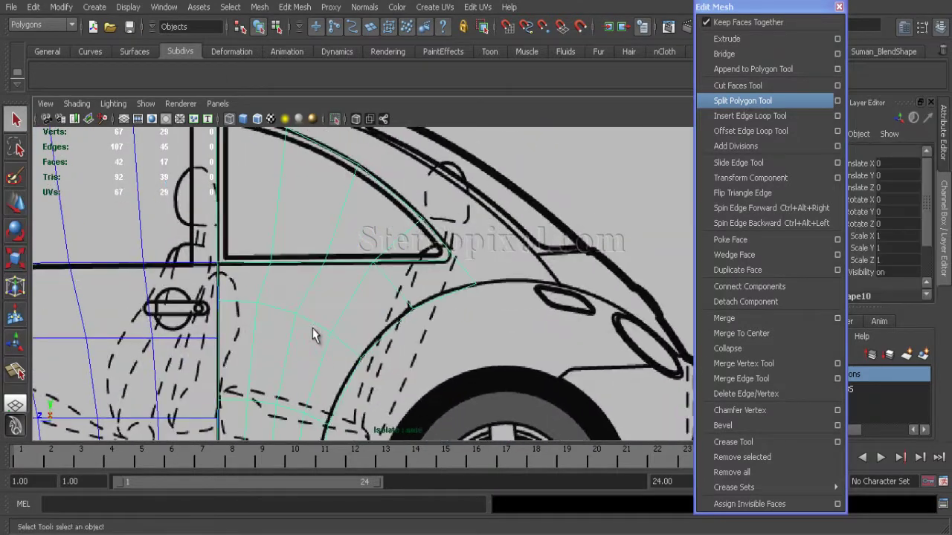
click(257, 301)
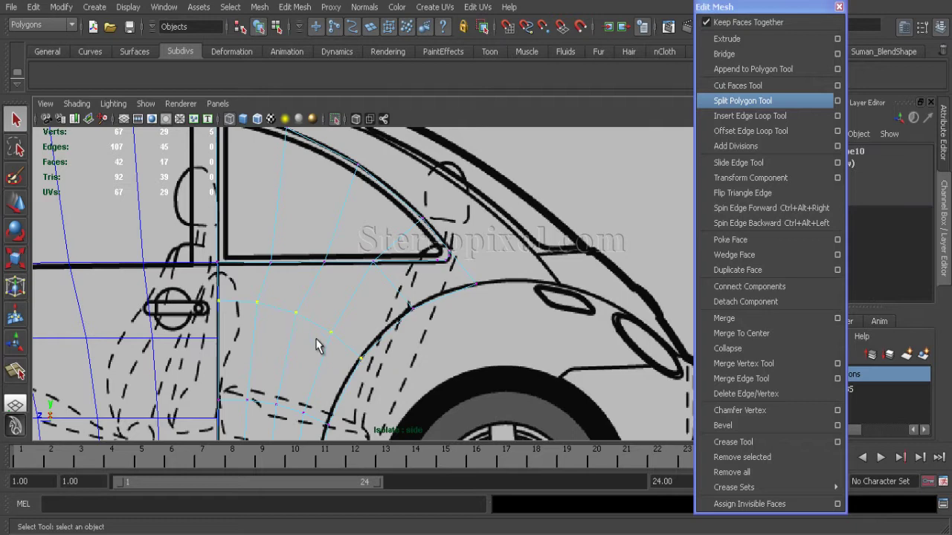
key(r)
drag(346, 327, 285, 340)
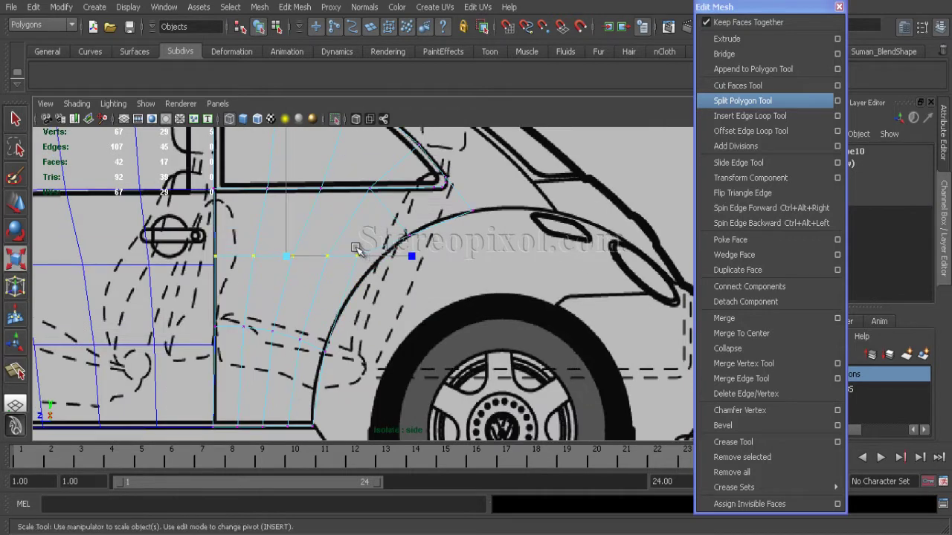
key(w)
drag(363, 267, 373, 274)
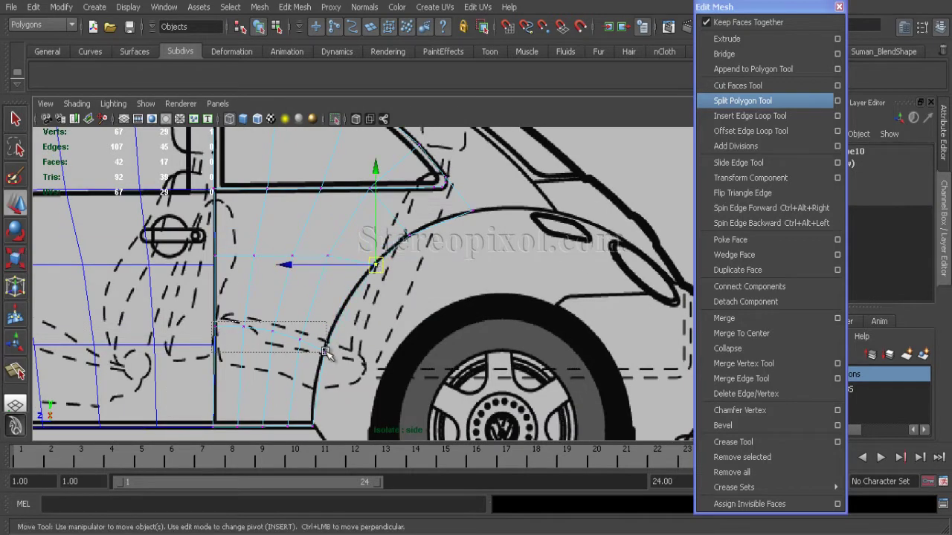
drag(325, 352, 326, 353)
key(r)
key(w)
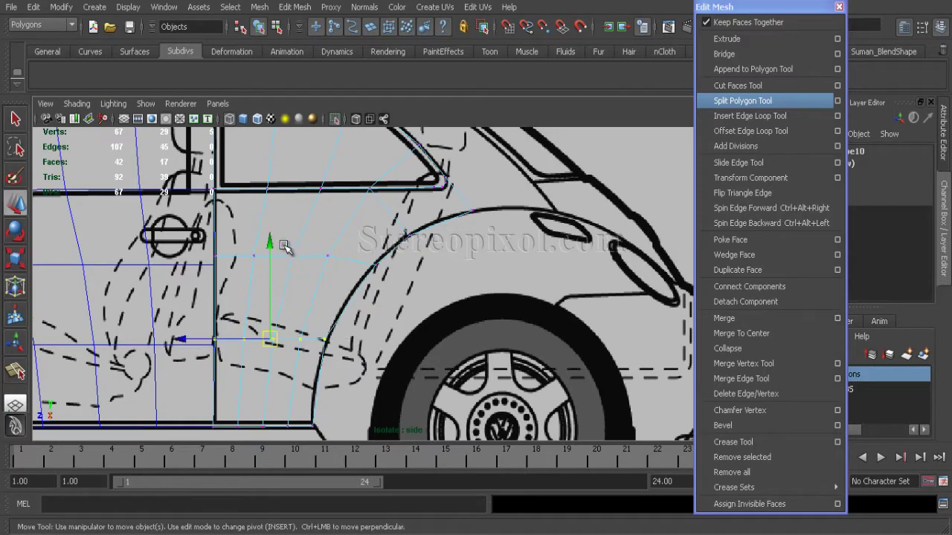
click(268, 247)
- Frame the whole car and orbit in close to its side in perspective
key(a)
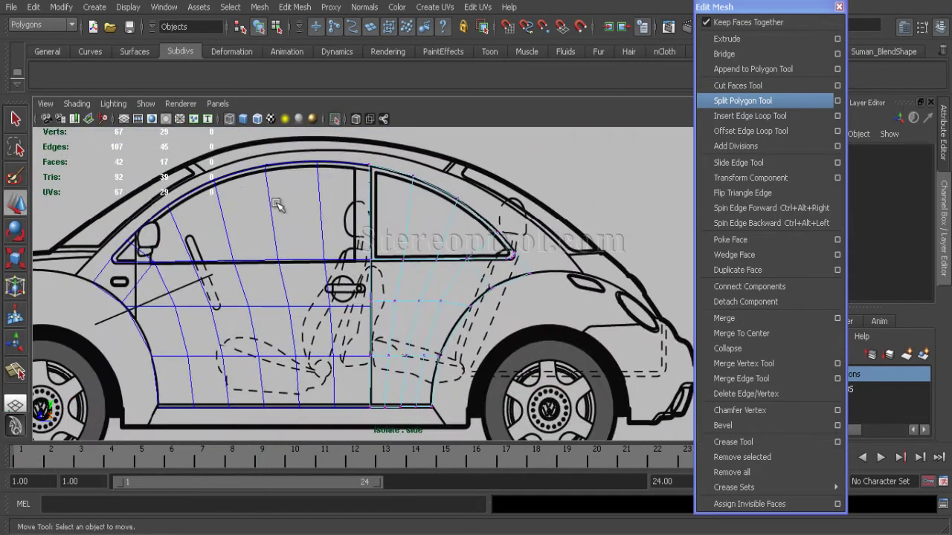
key(space)
key(space)
alt+drag(435, 207, 330, 265)
right_drag(330, 265, 344, 305)
- Extract three rear side window faces from the car body with Mesh > Extract
click(445, 310)
shift+click(372, 277)
shift+click(321, 246)
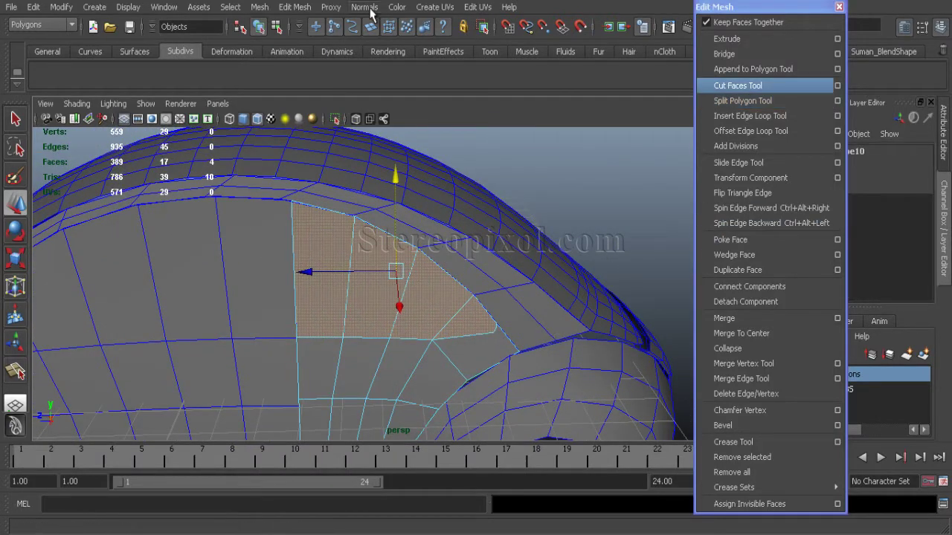
click(269, 8)
click(274, 19)
drag(520, 50, 676, 50)
click(709, 100)
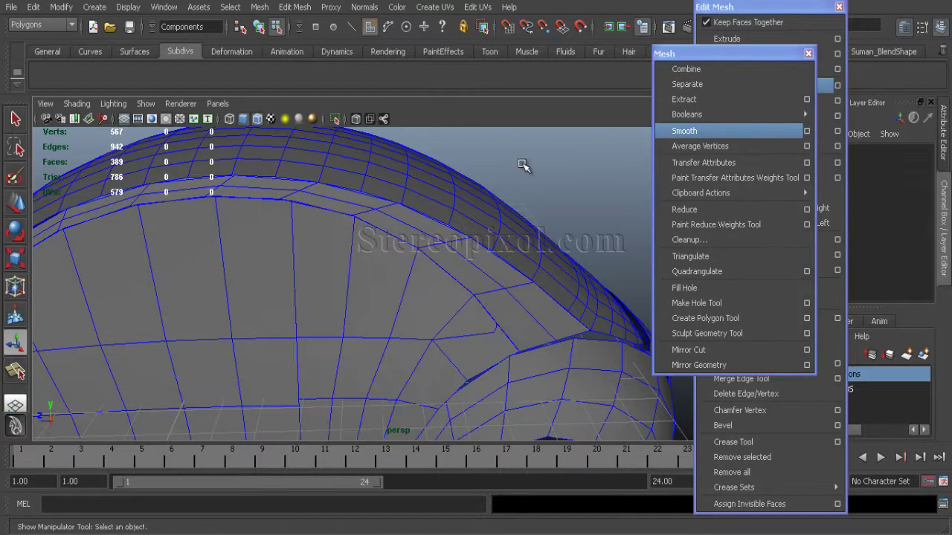
- Reselect the car body's remaining side window faces and extract them as well
mouse_move(364, 301)
right_down()
mouse_move(420, 266)
mouse_move(347, 292)
mouse_move(349, 301)
right_up()
click(208, 298)
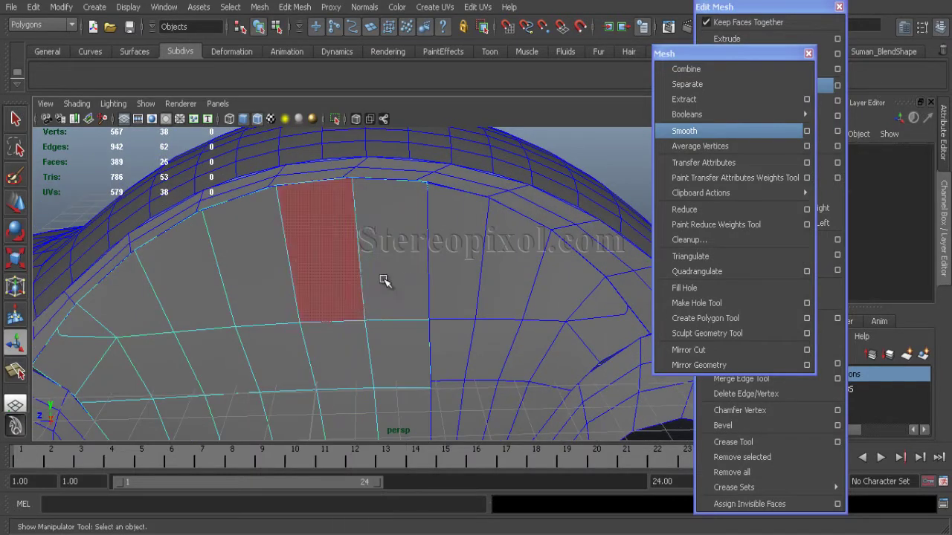
click(391, 253)
shift+click(314, 253)
shift+click(239, 260)
shift+click(188, 292)
shift+click(126, 302)
click(684, 98)
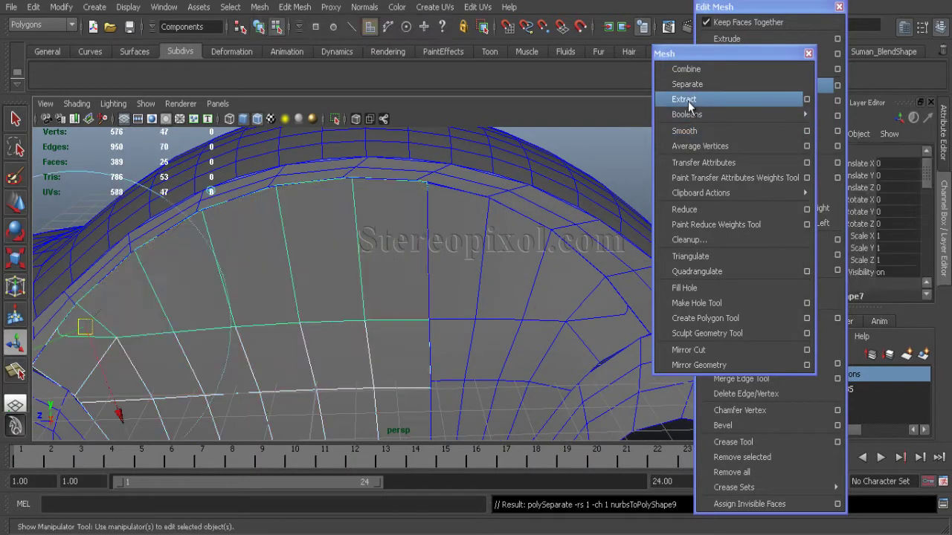
- Create a new layer from the extracted window pieces and name it window_glass
scroll(437, 281, down, 3)
scroll(436, 281, down, 3)
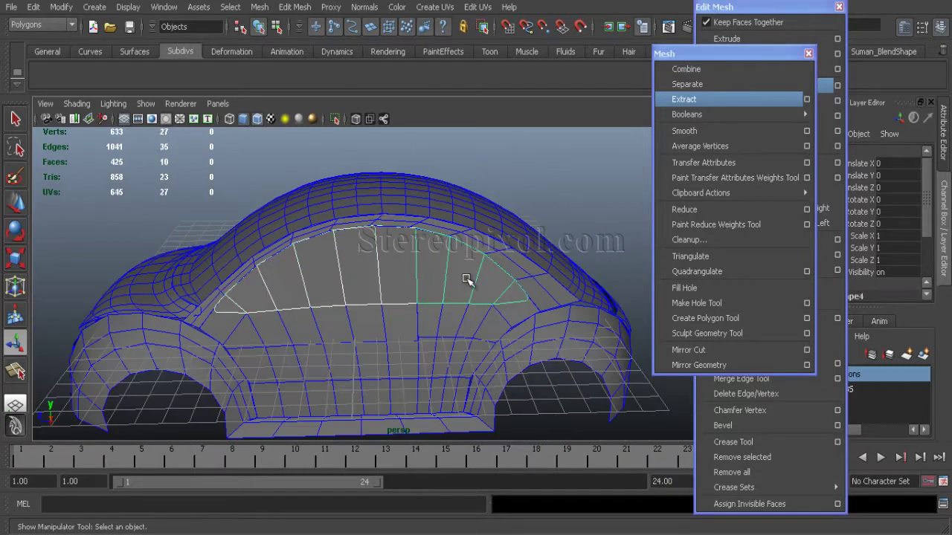
drag(692, 53, 50, 46)
drag(768, 9, 192, 13)
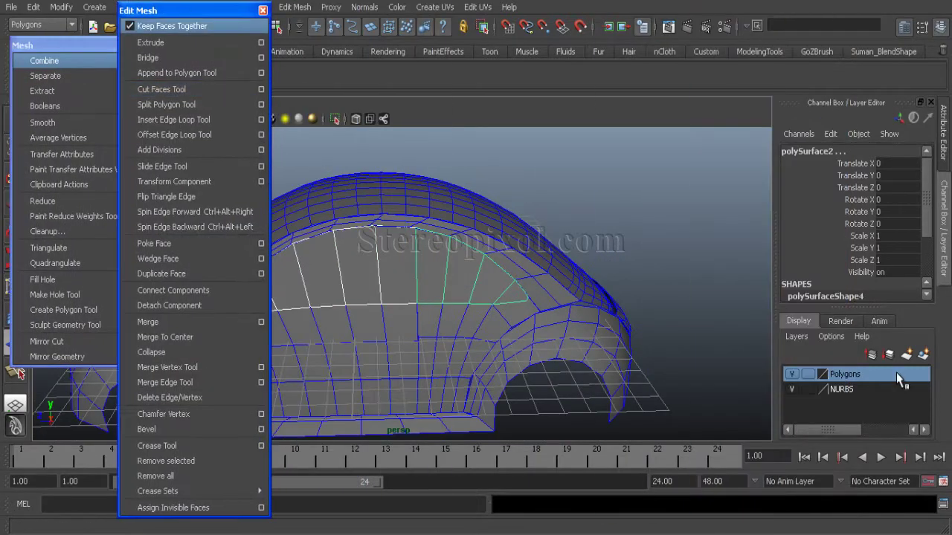
click(922, 355)
double_click(840, 374)
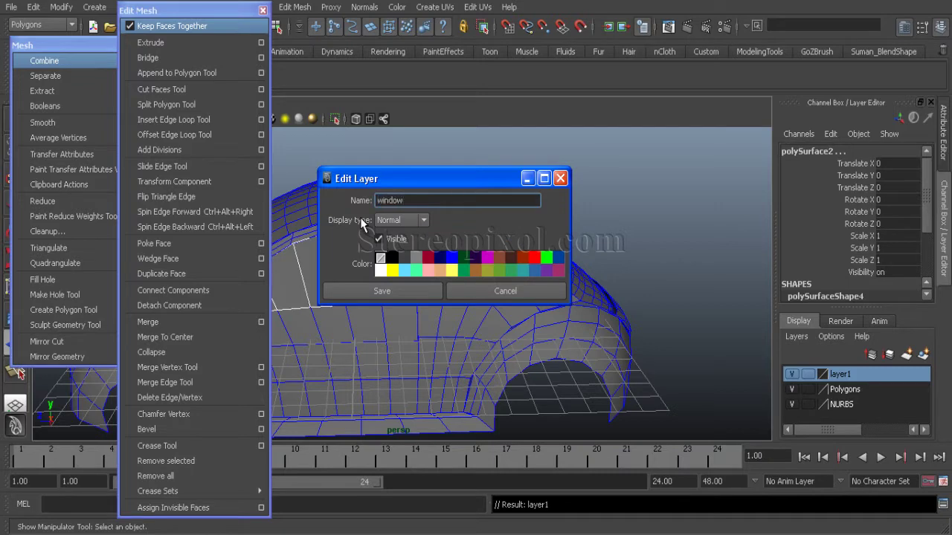
click(365, 288)
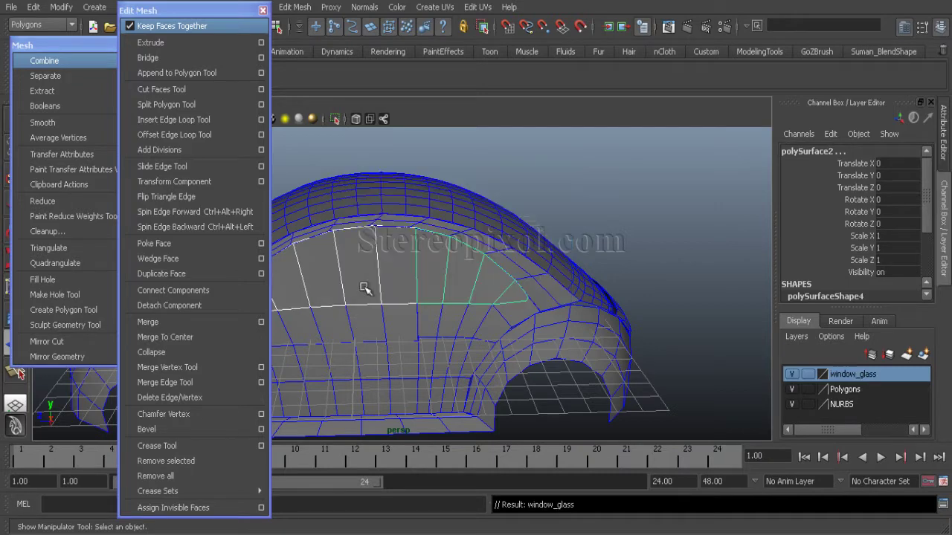
click(606, 225)
scroll(520, 260, down, 3)
alt+drag(520, 260, 453, 259)
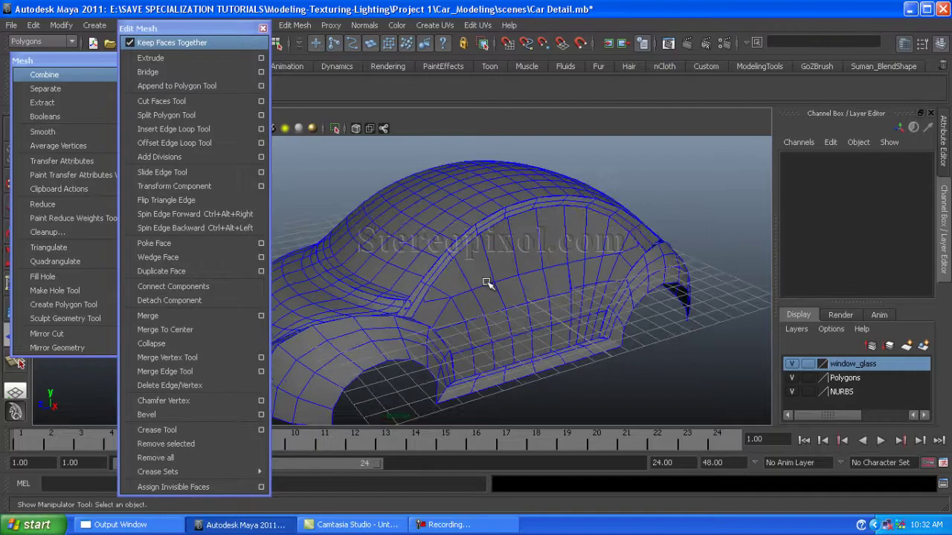
- Hide the window_glass layer and view the rear door in the side view
scroll(487, 282, up, 6)
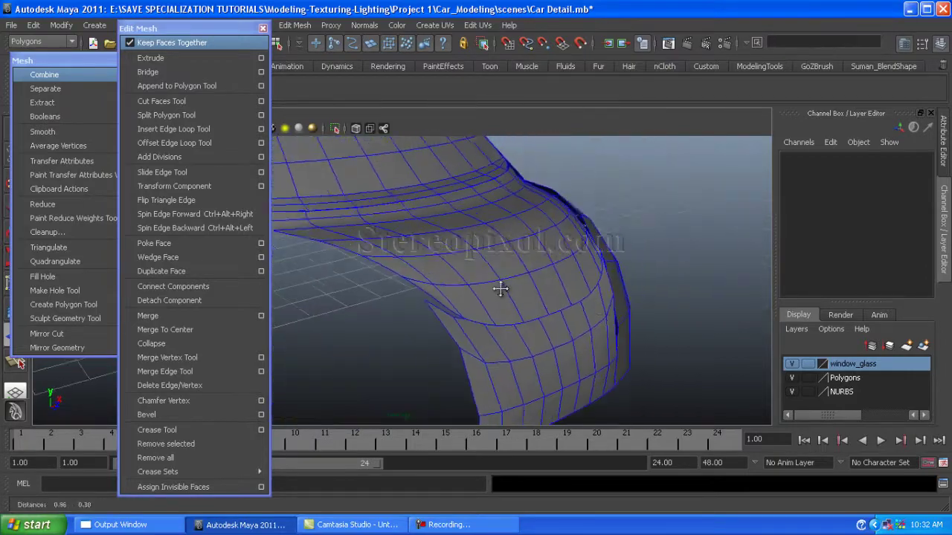
scroll(304, 270, down, 5)
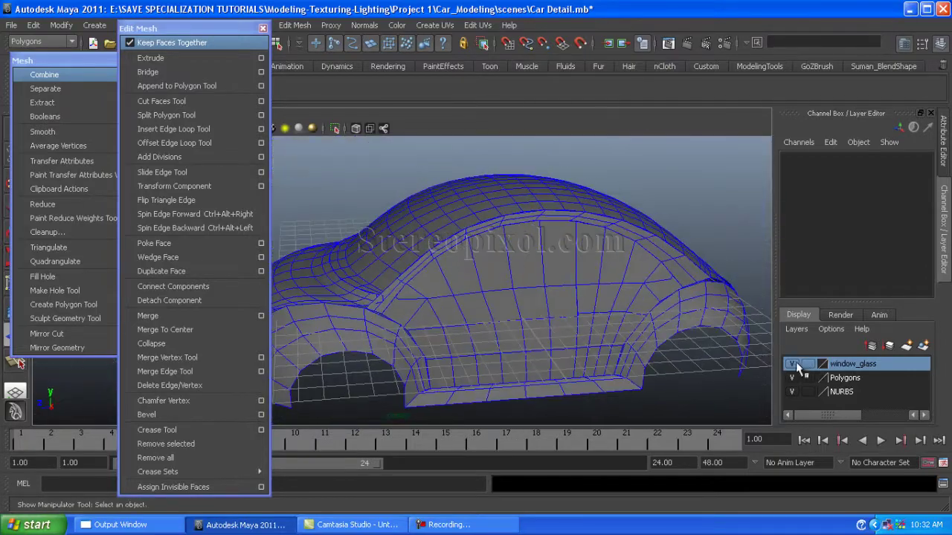
click(798, 367)
scroll(494, 339, up, 4)
key(space)
key(space)
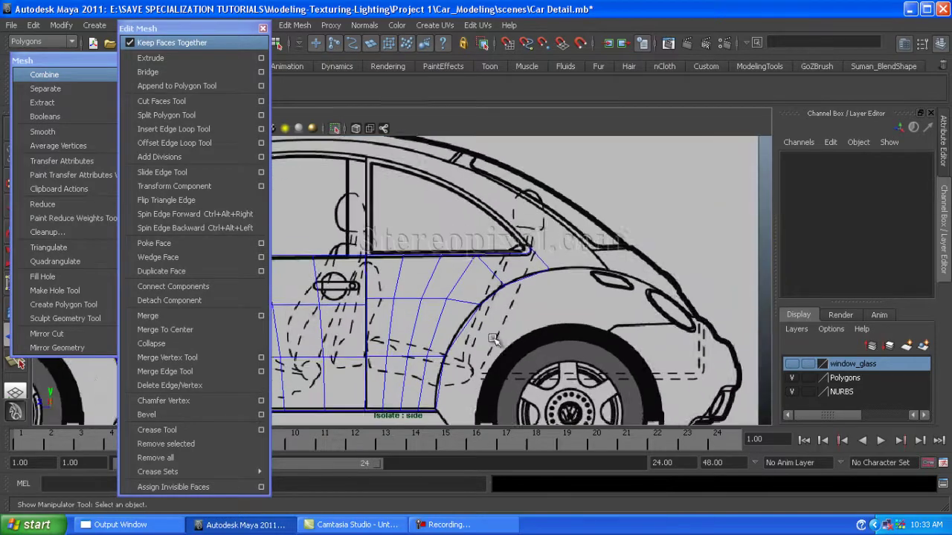
scroll(494, 339, up, 3)
alt+middle_drag(494, 339, 504, 272)
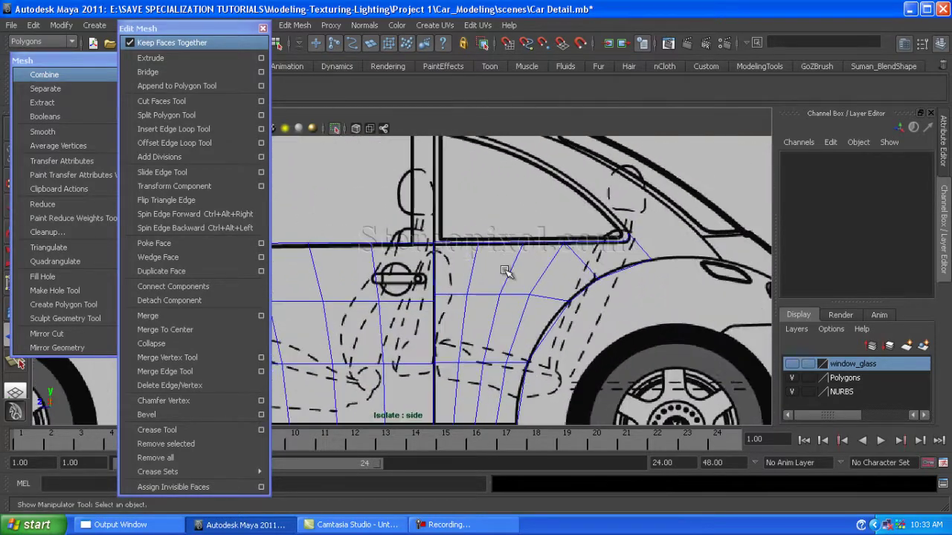
scroll(504, 272, down, 3)
- Close the floating Mesh and Edit Mesh menus and frame the car body
click(263, 28)
click(113, 59)
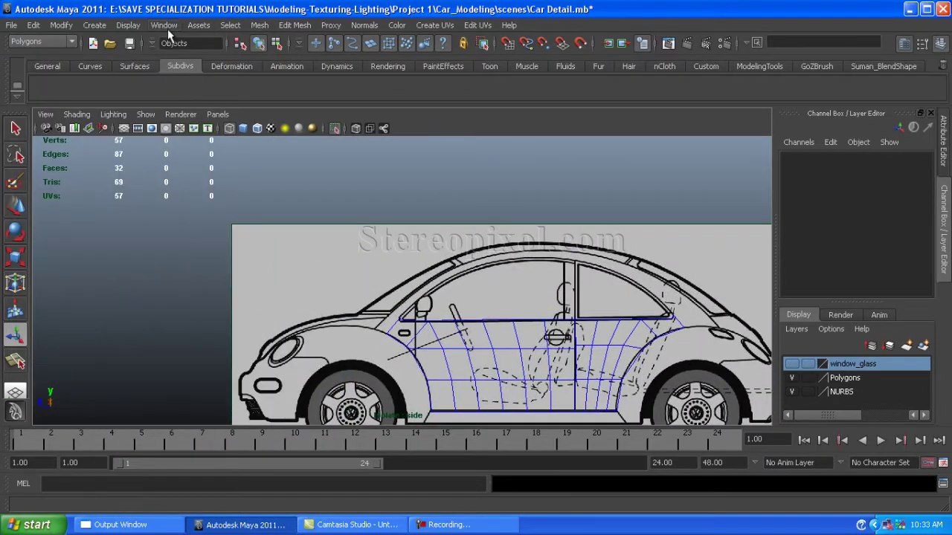
click(146, 114)
mouse_move(205, 68)
click(329, 68)
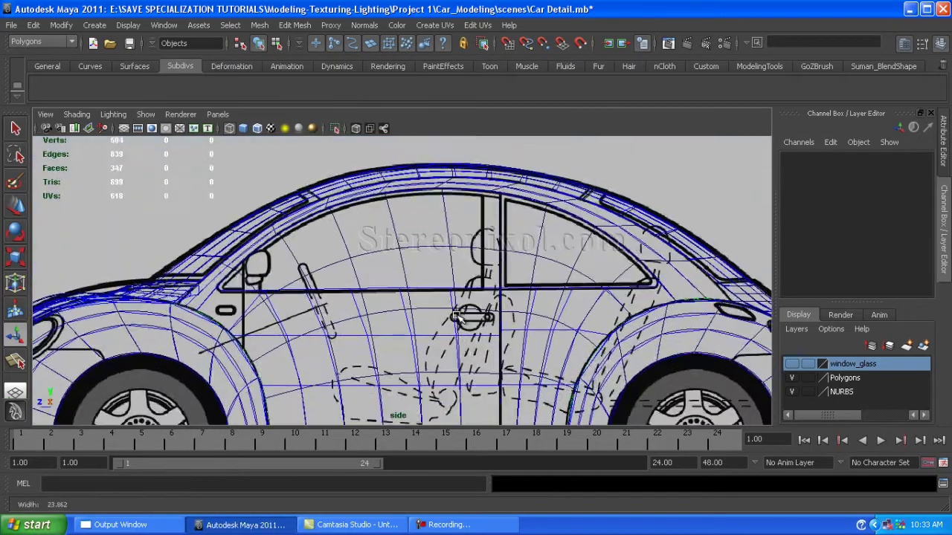
scroll(458, 318, down, 3)
- Hide the NURBS layer and clear the selection
click(425, 248)
key(space)
key(space)
alt+drag(499, 229, 357, 213)
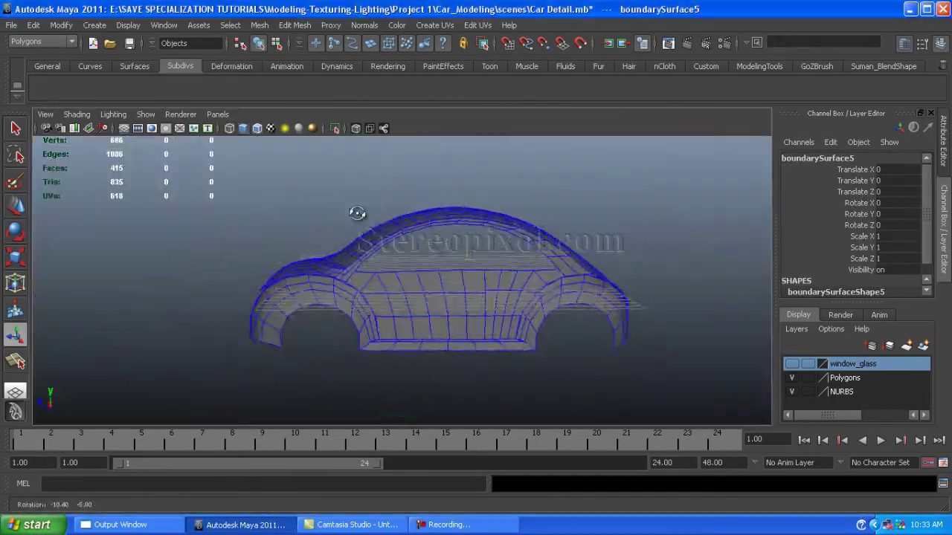
key(space)
key(space)
click(146, 115)
click(148, 119)
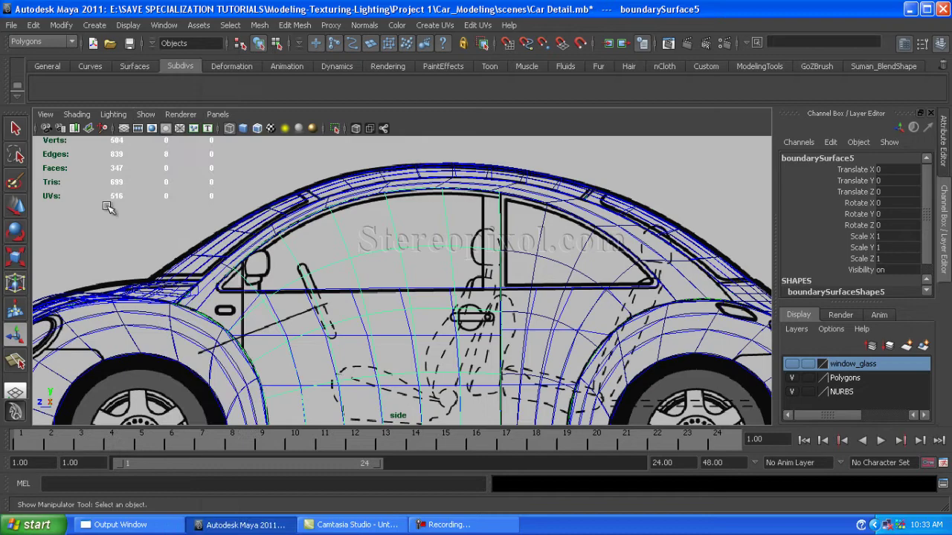
click(792, 391)
- Change which object types the maximised side view displays
key(space)
key(space)
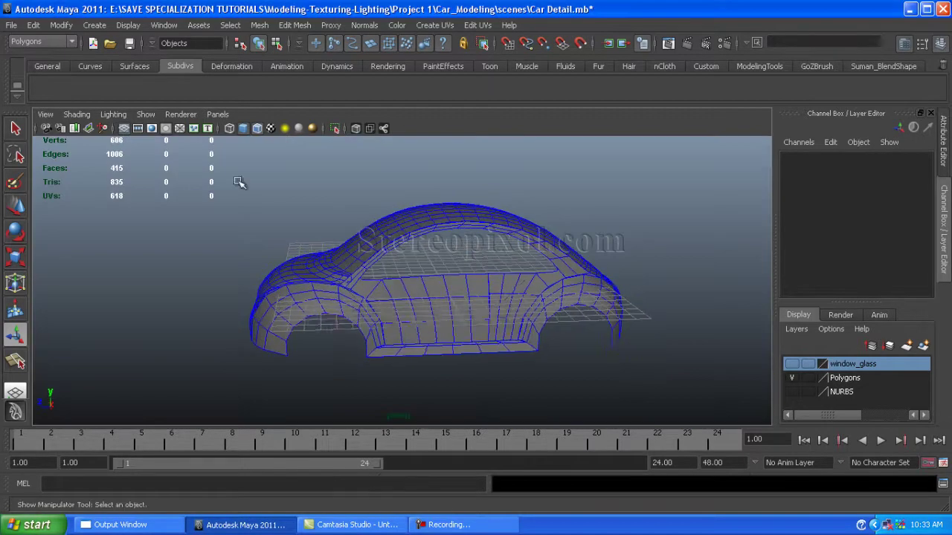
key(space)
key(space)
click(148, 115)
click(171, 126)
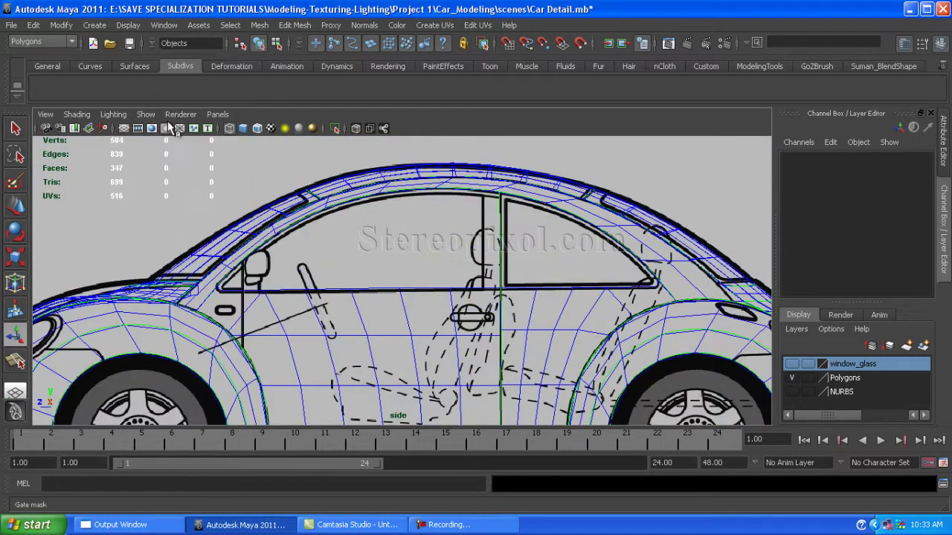
click(146, 115)
click(178, 109)
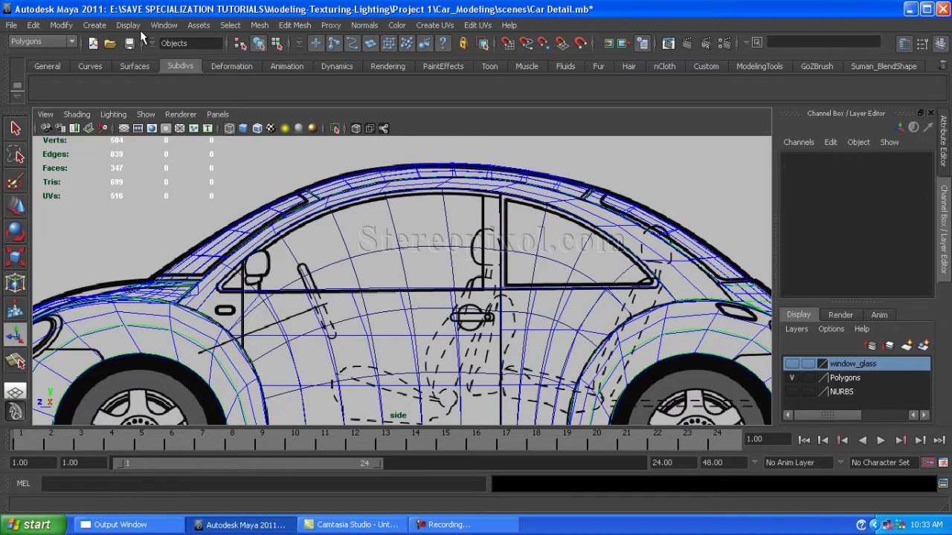
- In the Outliner, select curve18–curve29 through dpsBirailSurface1 plus boundarySurface4–boundarySurface6
click(164, 24)
click(190, 131)
drag(379, 246, 404, 411)
scroll(452, 317, down, 5)
drag(555, 283, 552, 237)
shift+drag(408, 299, 407, 410)
scroll(441, 311, down, 5)
shift+drag(405, 206, 405, 410)
scroll(425, 328, down, 3)
shift+drag(425, 328, 408, 412)
scroll(426, 281, down, 5)
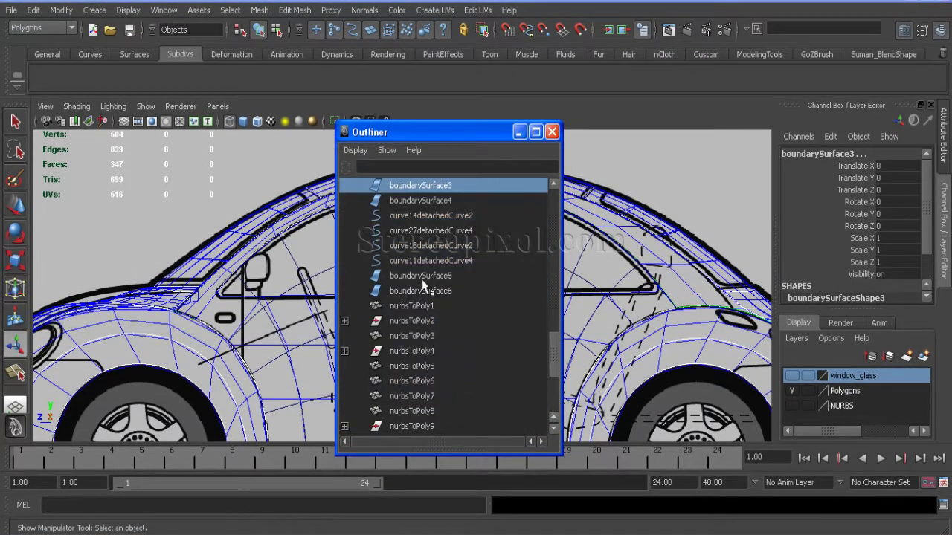
ctrl+drag(423, 290, 421, 206)
- Add the selected curves and surfaces to the NURBS layer and close the Outliner
right_click(863, 404)
click(845, 219)
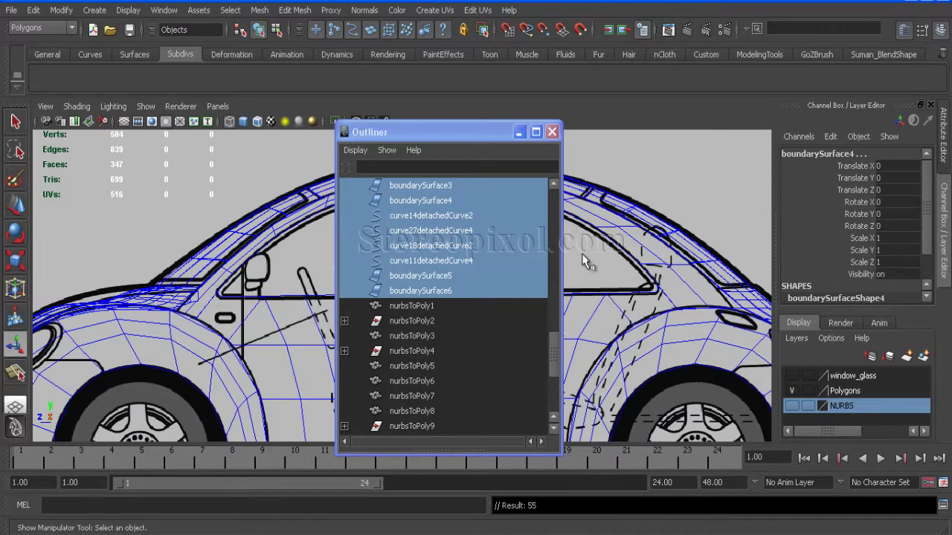
drag(554, 357, 556, 195)
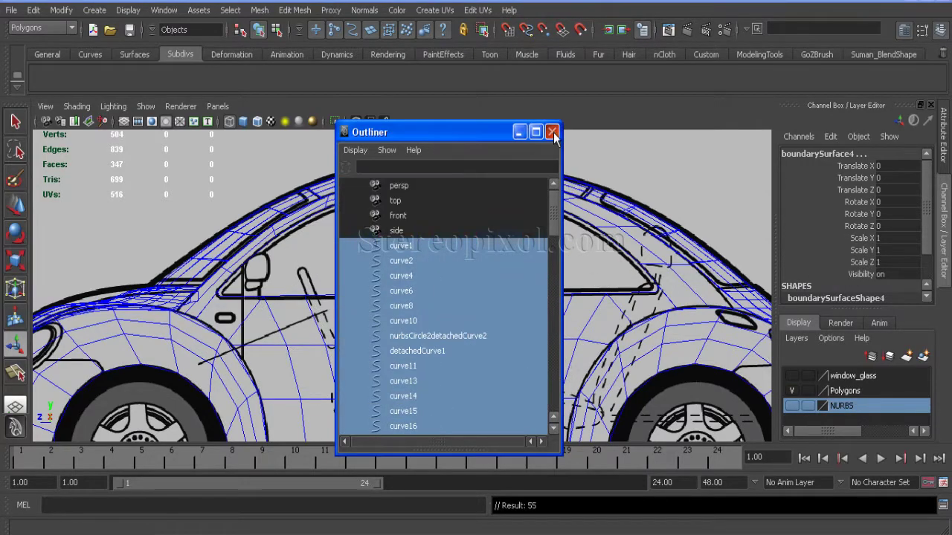
click(552, 133)
- Select the roof strip and orbit the maximised perspective view close to its edge
scroll(450, 198, down, 3)
scroll(498, 311, up, 5)
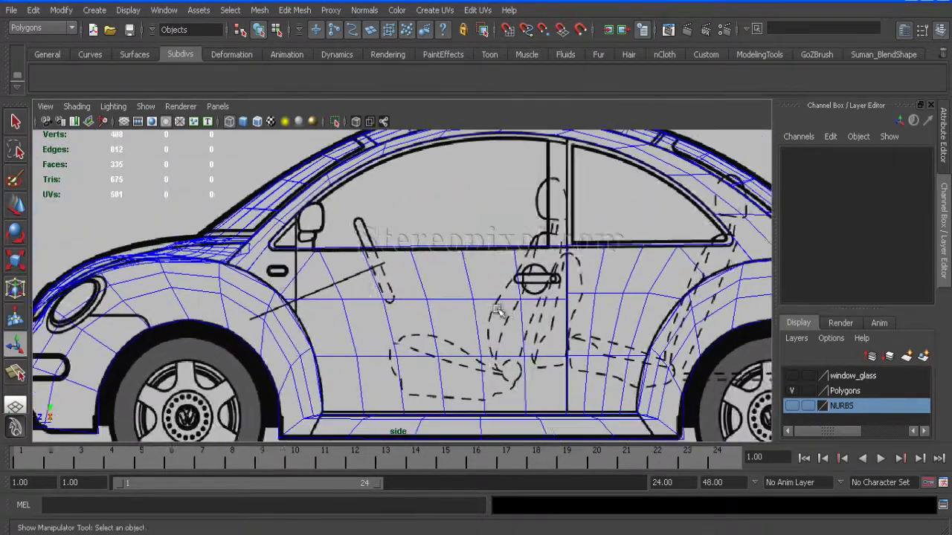
alt+middle_drag(499, 310, 402, 253)
click(405, 216)
key(space)
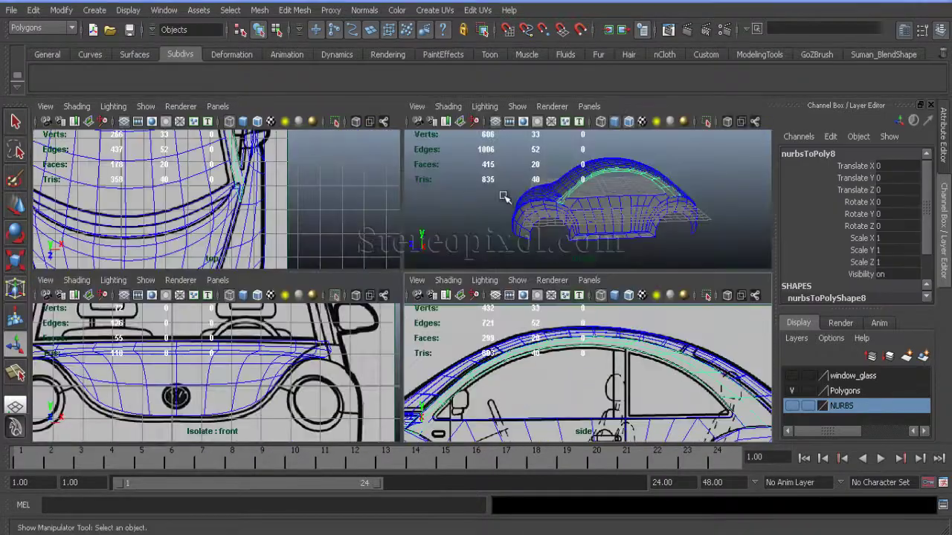
key(space)
alt+drag(503, 197, 576, 380)
alt+right_drag(575, 380, 476, 327)
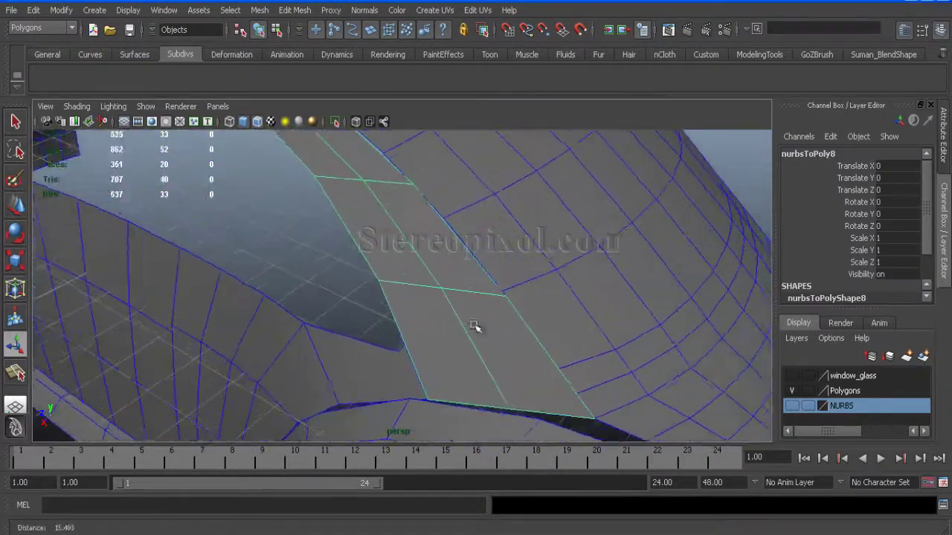
alt+drag(476, 327, 442, 308)
alt+right_drag(442, 308, 401, 353)
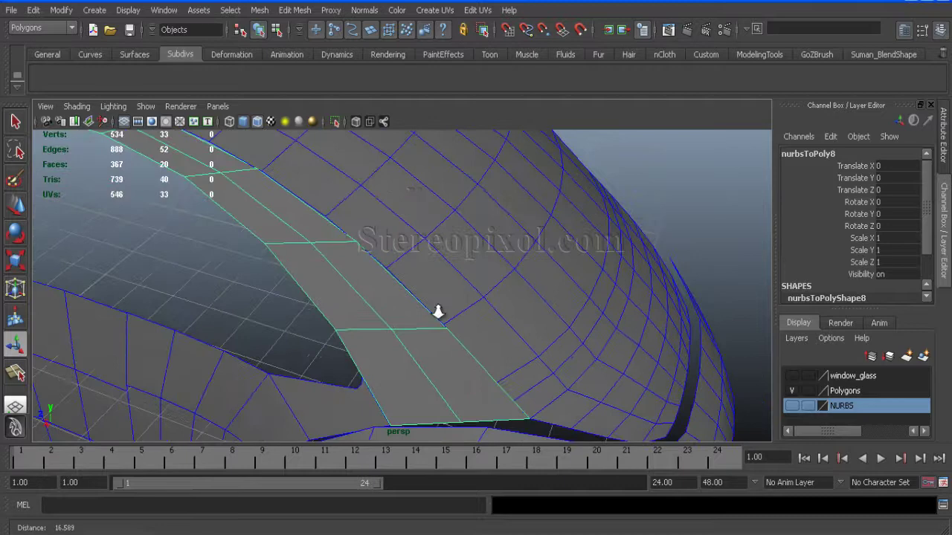
scroll(438, 311, up, 3)
- Tear off Edit Mesh and make the first two Split Polygon cuts across the roof-edge strip
click(294, 10)
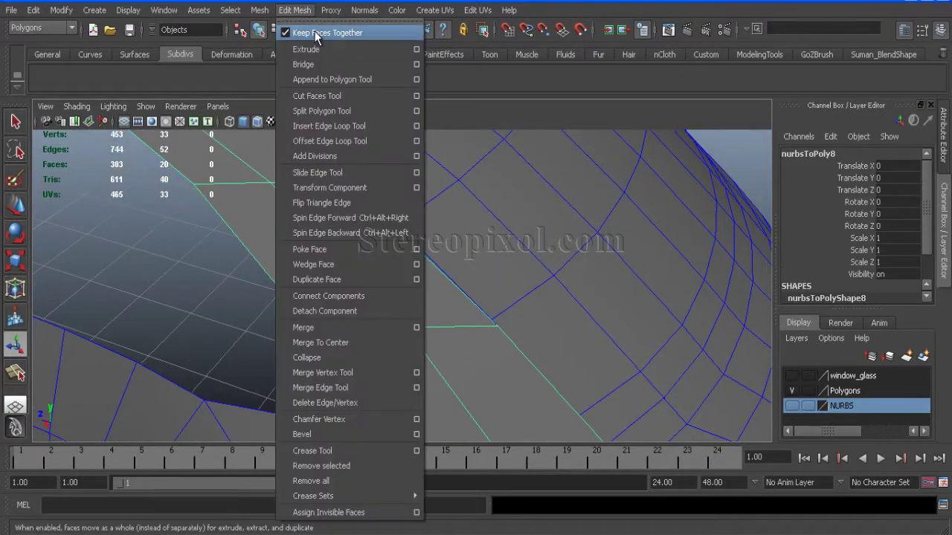
click(320, 20)
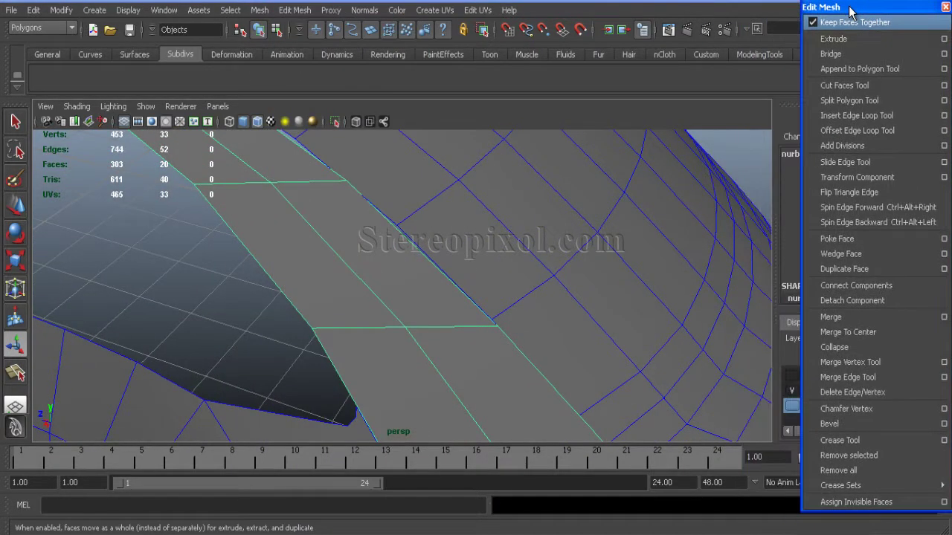
click(849, 101)
scroll(376, 331, up, 5)
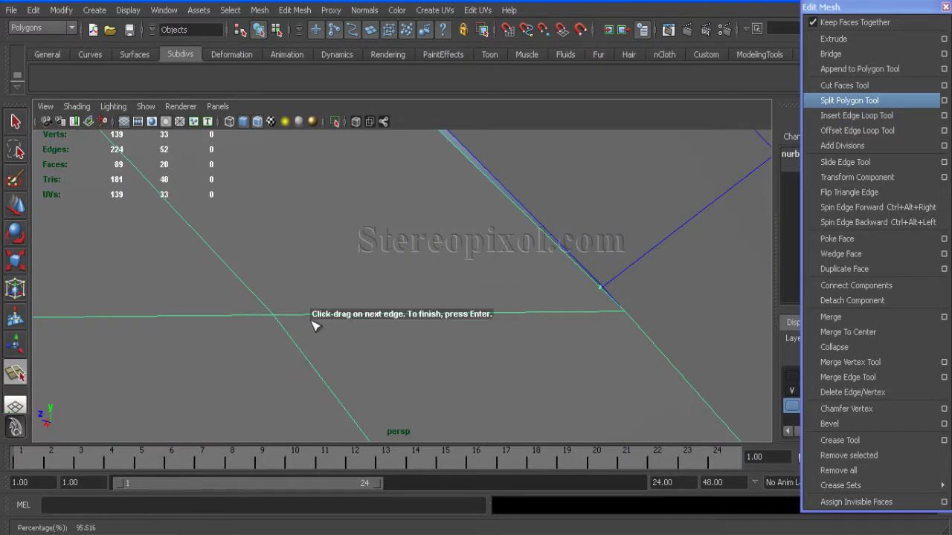
click(271, 328)
scroll(323, 336, down, 3)
key(Return)
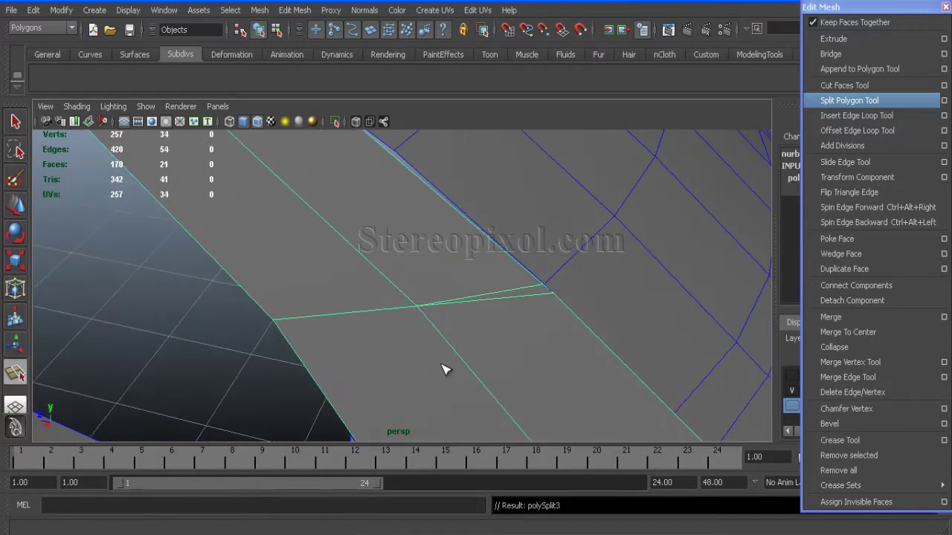
alt+drag(571, 386, 380, 302)
scroll(379, 300, up, 3)
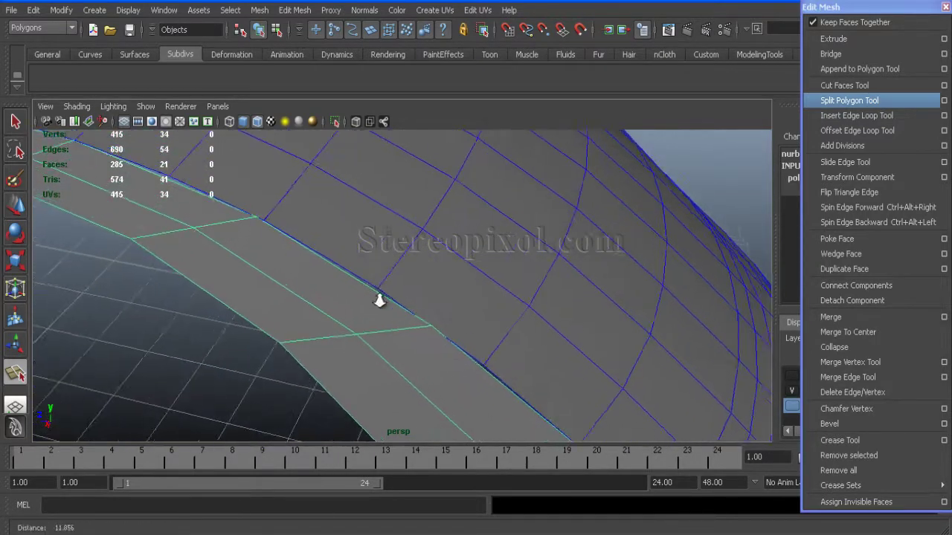
click(271, 392)
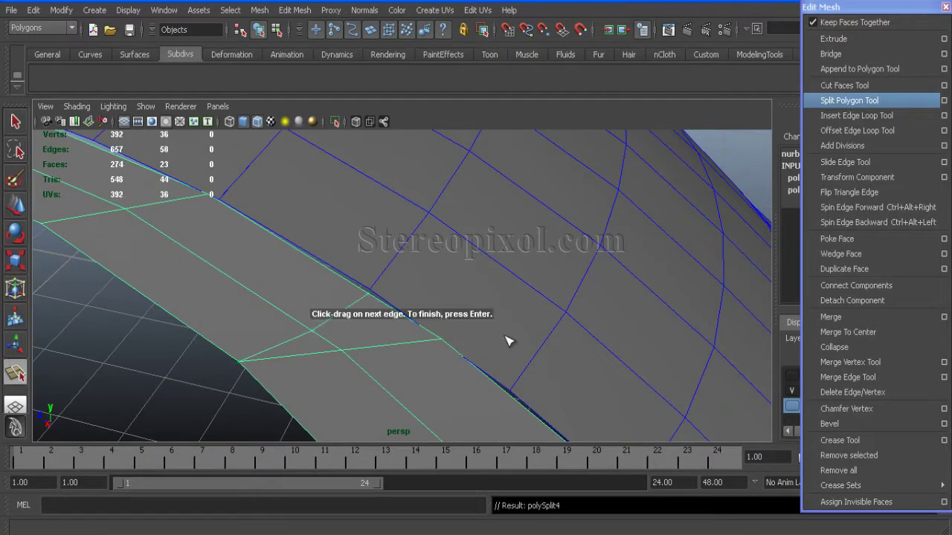
scroll(506, 341, down, 3)
key(Return)
- Cut two more split edges further along the roof-edge strip
alt+drag(353, 287, 400, 329)
scroll(498, 296, up, 3)
click(499, 296)
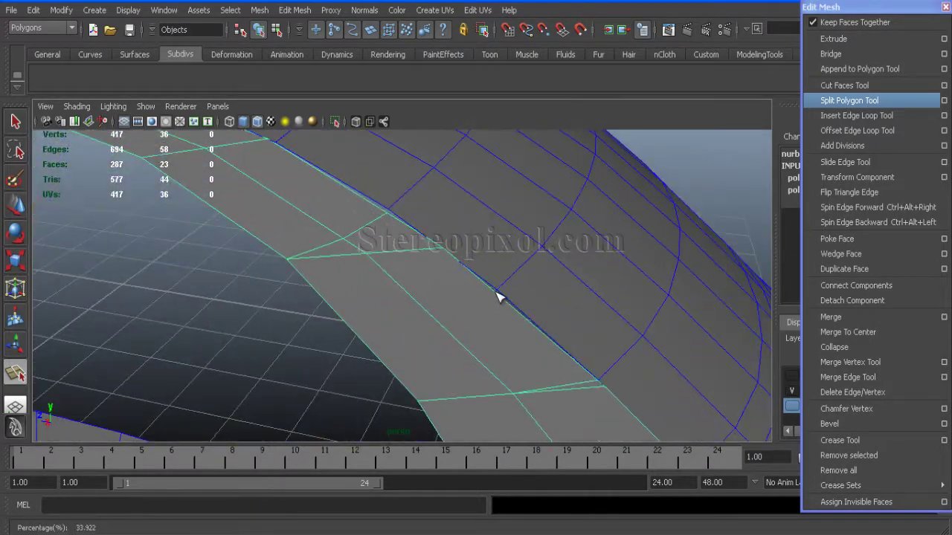
scroll(446, 355, down, 3)
alt+drag(520, 366, 478, 319)
key(Return)
scroll(388, 285, up, 3)
alt+drag(388, 285, 422, 300)
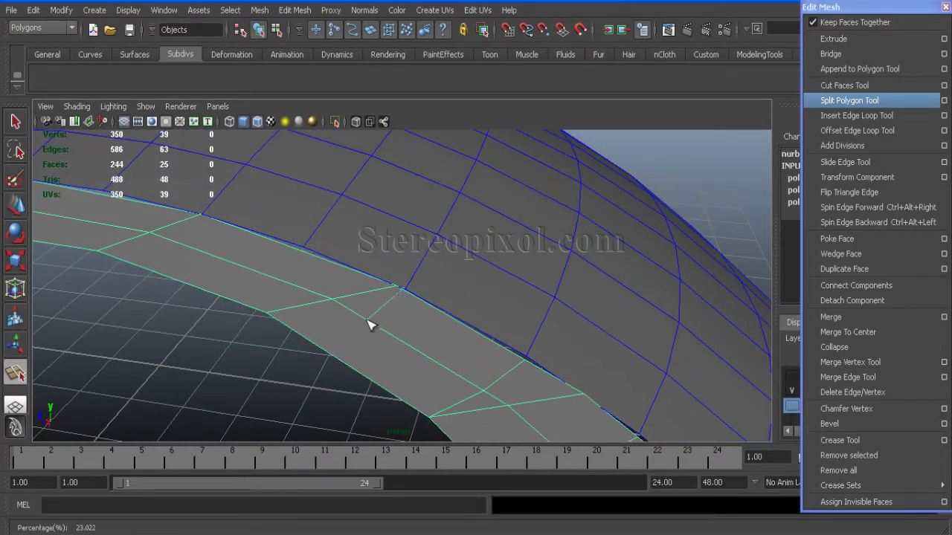
key(Return)
- Cut three final edges across the strip, then return to the Move tool
alt+drag(366, 334, 367, 281)
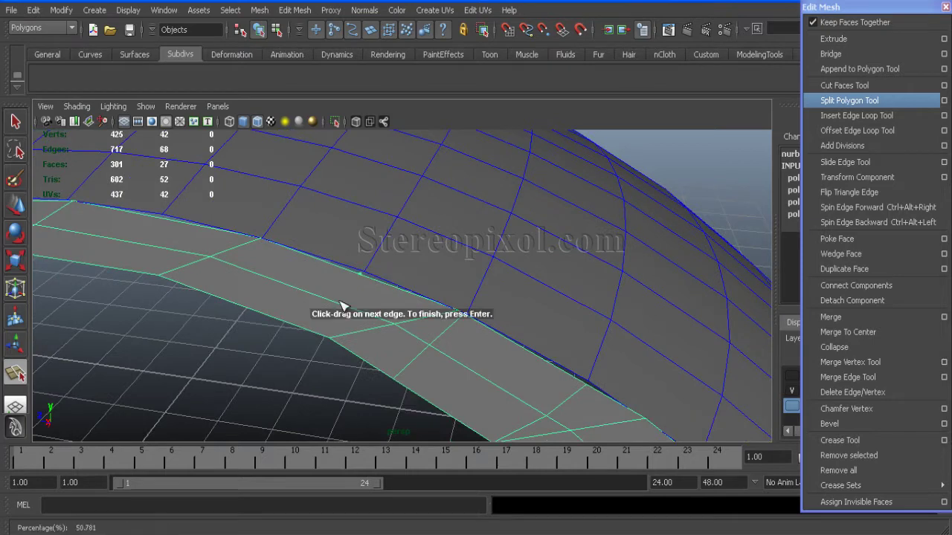
key(Return)
alt+drag(402, 345, 424, 315)
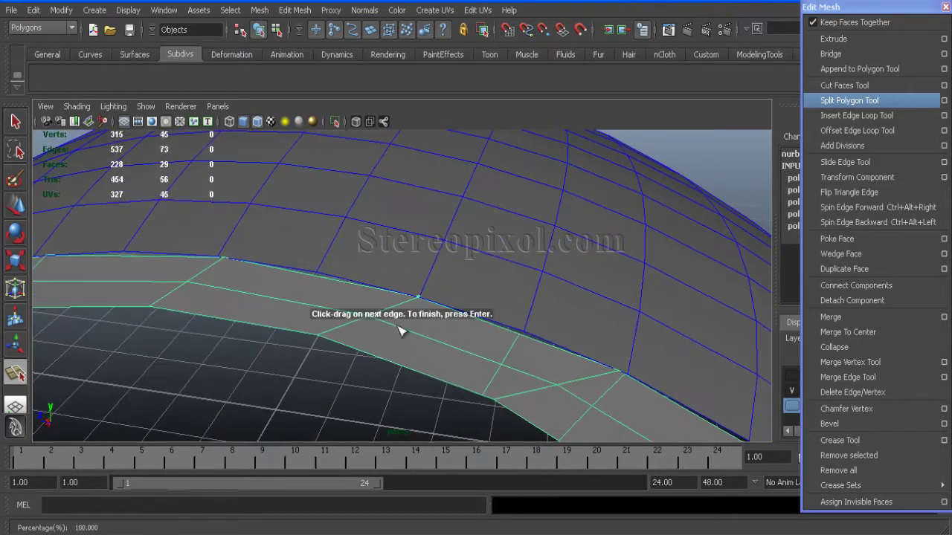
key(Return)
alt+drag(388, 365, 397, 296)
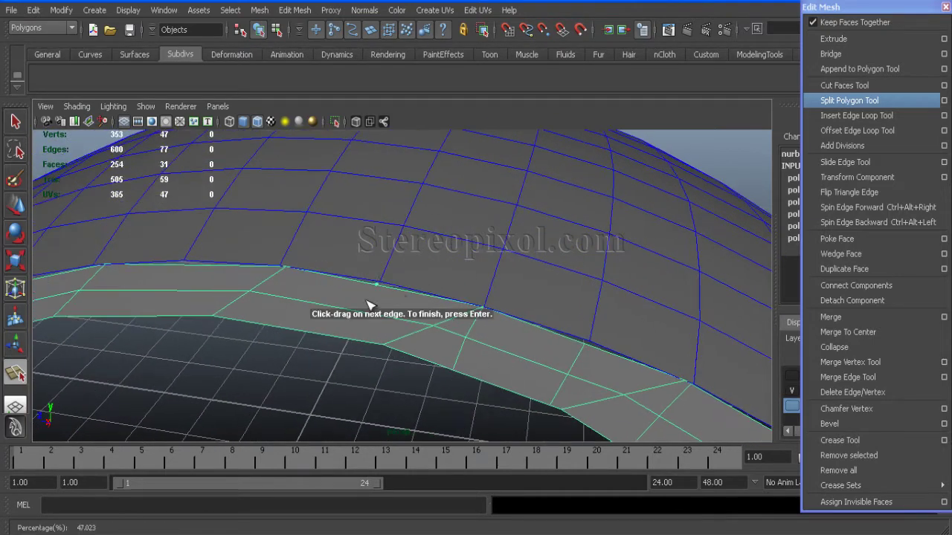
key(Return)
alt+drag(420, 348, 519, 401)
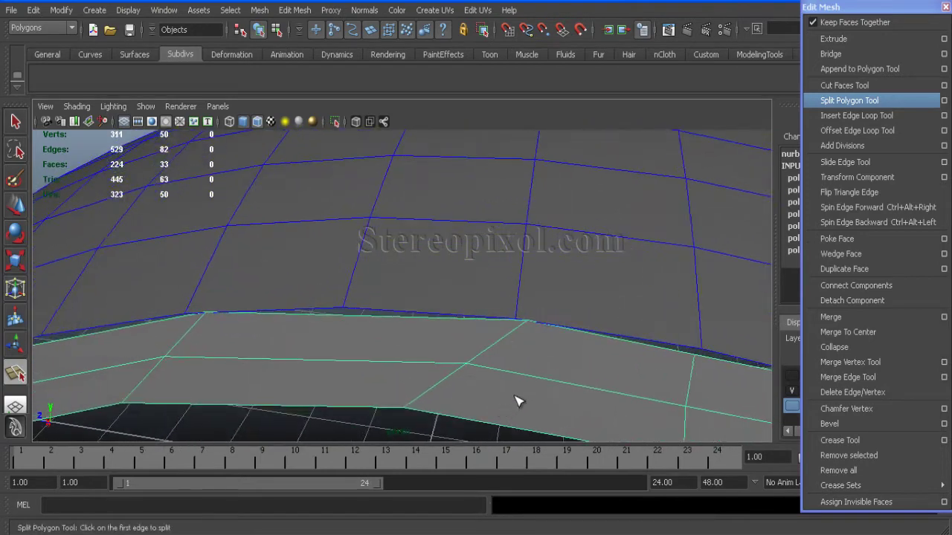
key(w)
alt+drag(525, 360, 644, 278)
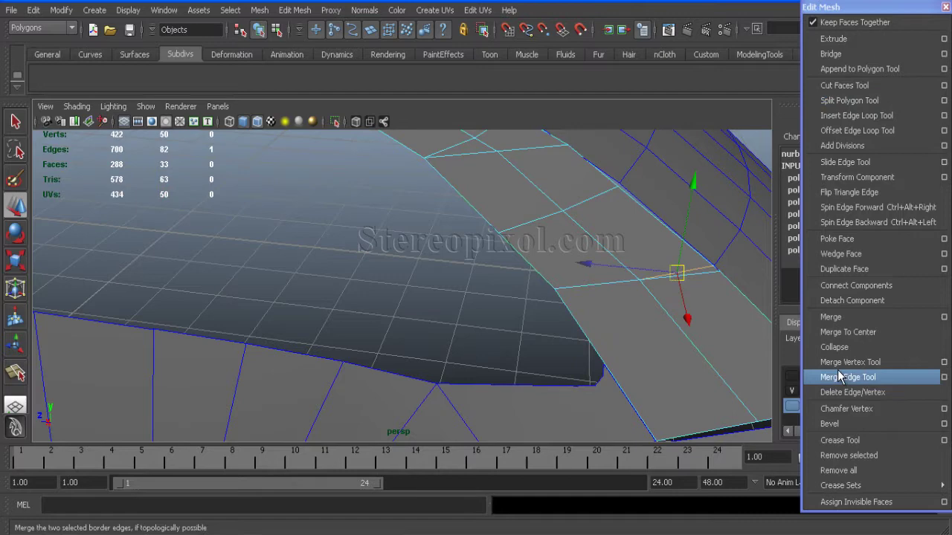
- Delete the stray edges along the roof-edge strip, leaving 42 vertices and 24 faces
click(852, 392)
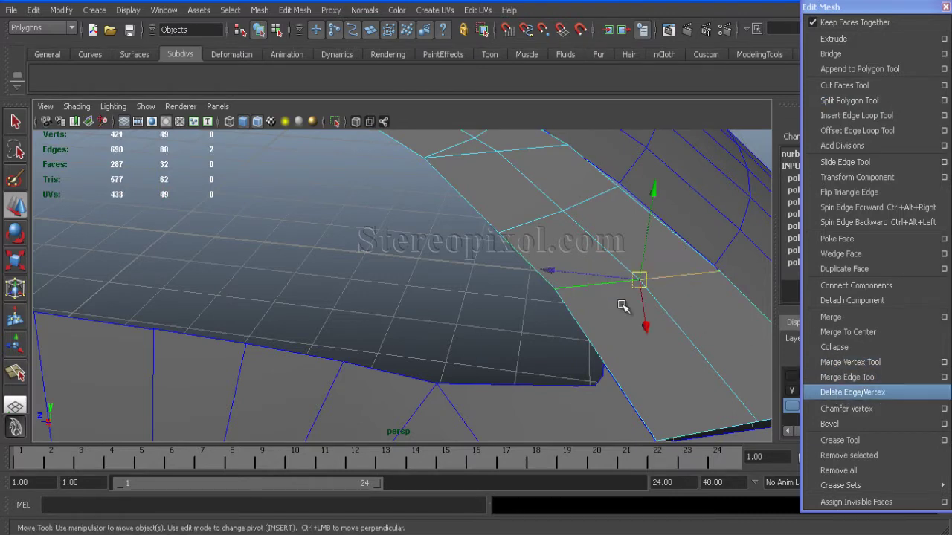
click(844, 268)
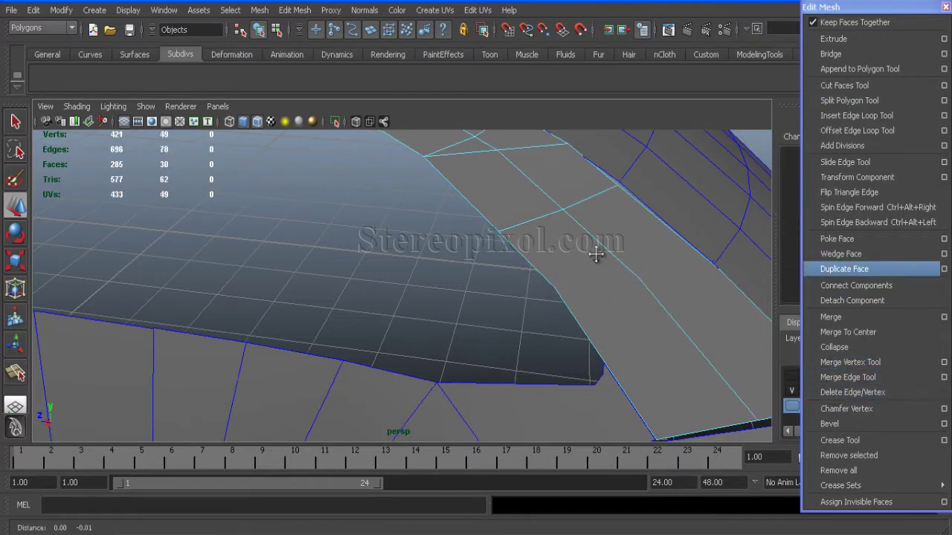
alt+drag(640, 246, 548, 266)
click(853, 392)
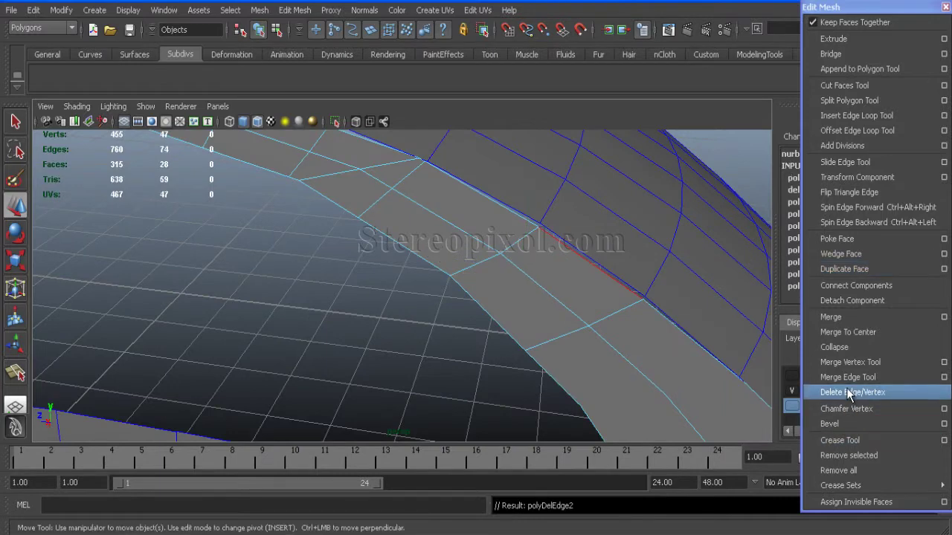
alt+drag(565, 350, 493, 309)
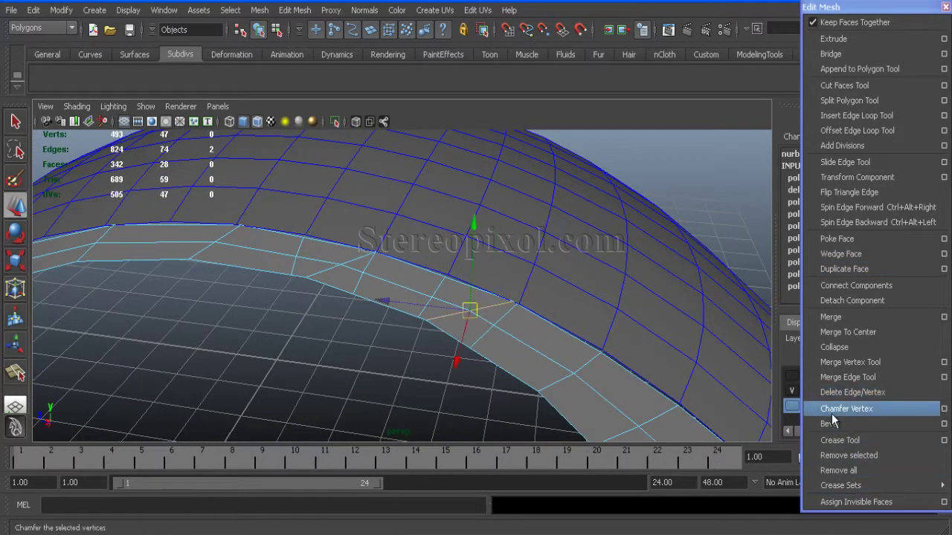
click(852, 392)
key(g)
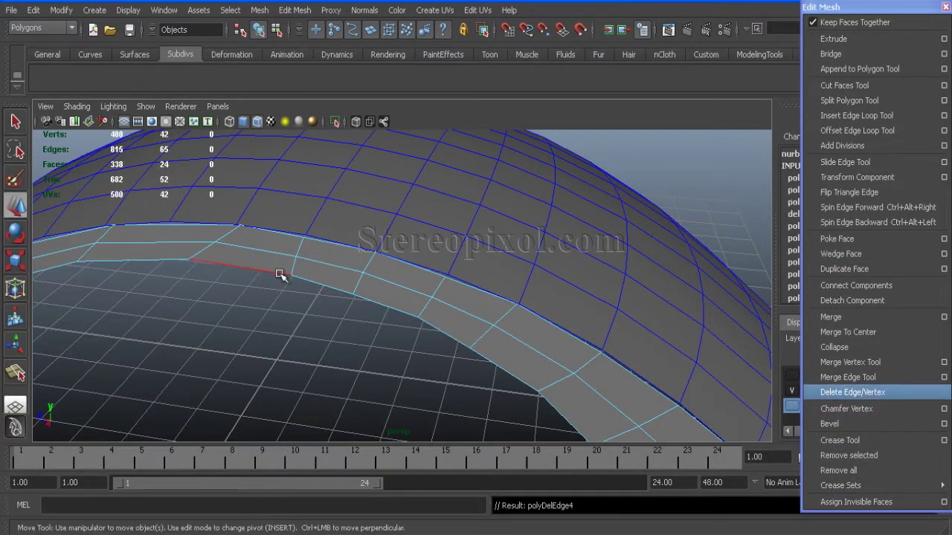
alt+drag(276, 275, 491, 223)
- Split the roof-edge strip with a new edge running to its inner edge
click(849, 101)
alt+right_drag(357, 253, 470, 360)
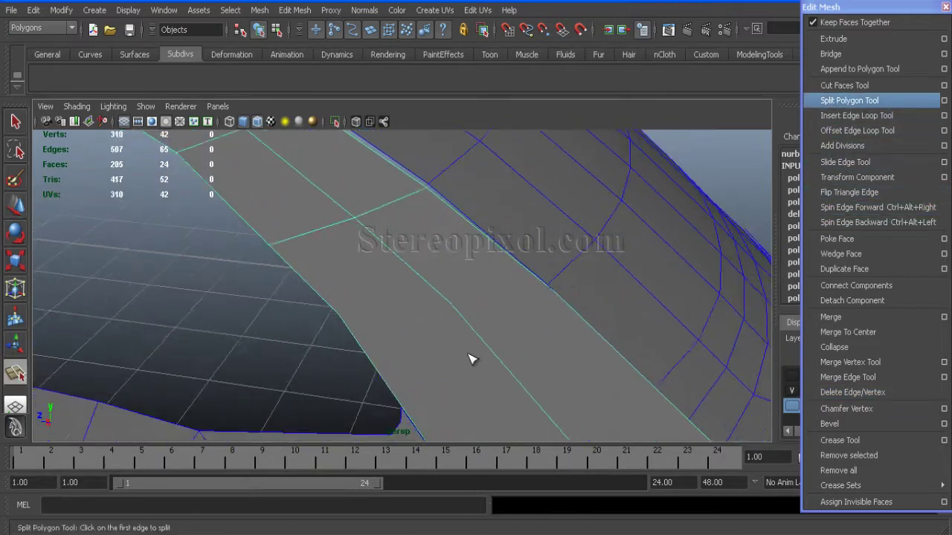
click(548, 286)
click(480, 337)
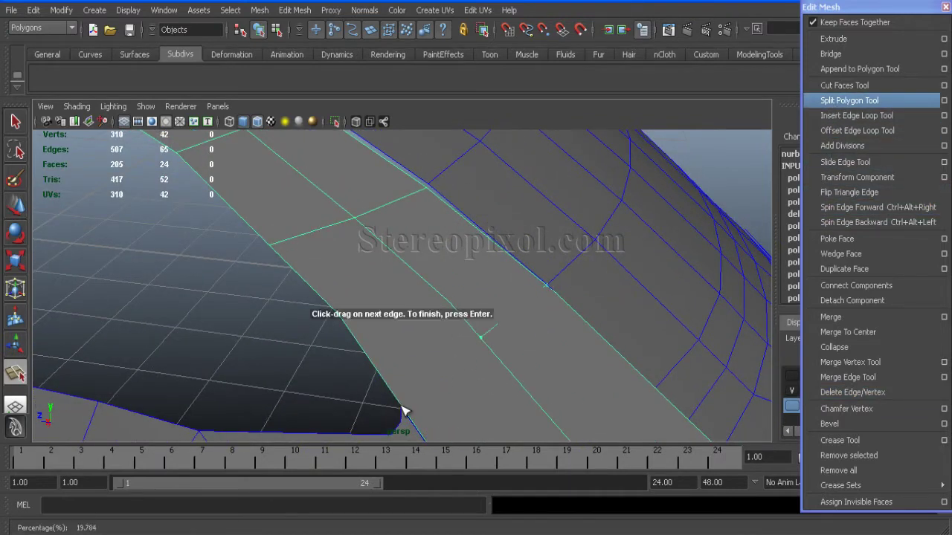
key(Return)
- Add three more split cuts across the strip further along its length
alt+drag(544, 365, 463, 277)
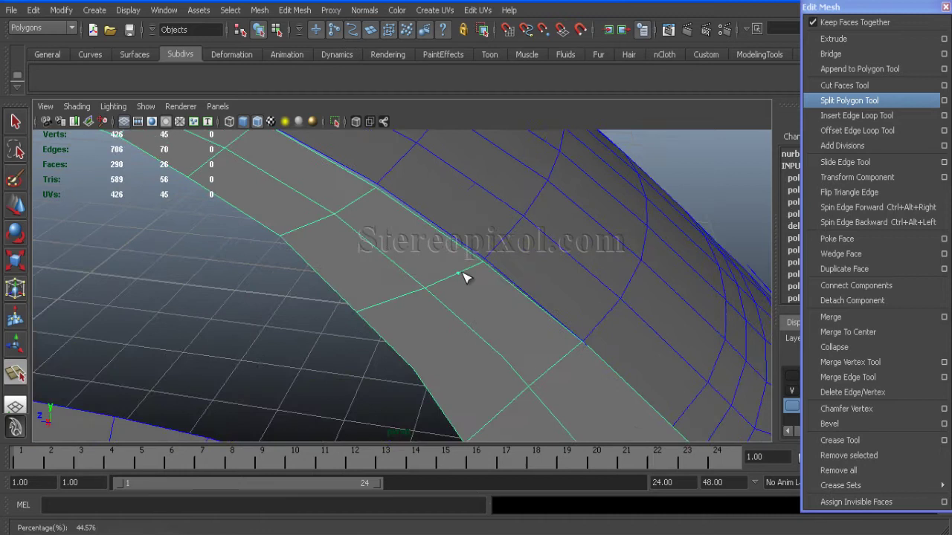
click(436, 305)
key(Return)
click(480, 262)
click(439, 300)
key(Return)
click(439, 300)
click(387, 343)
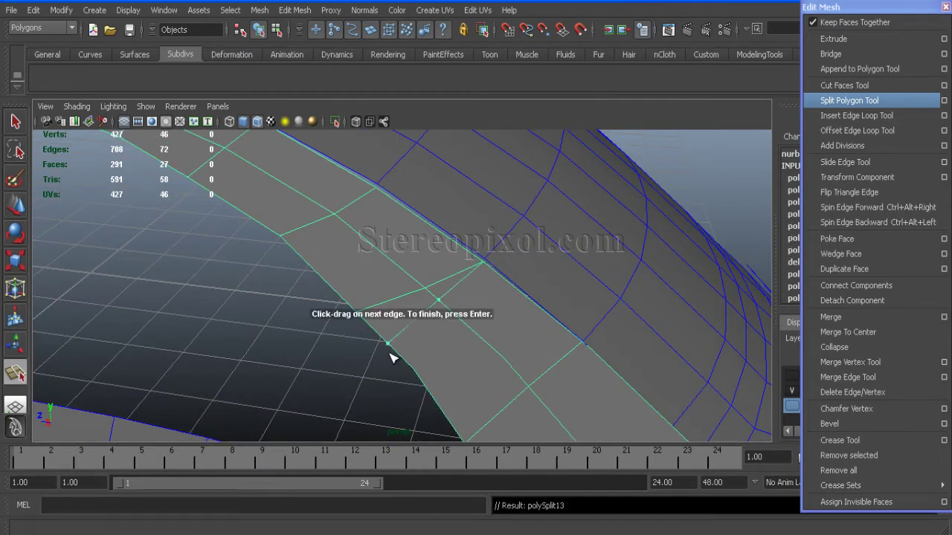
key(Return)
- Delete two stray vertices left on the strip
key(w)
right_drag(372, 285, 374, 253)
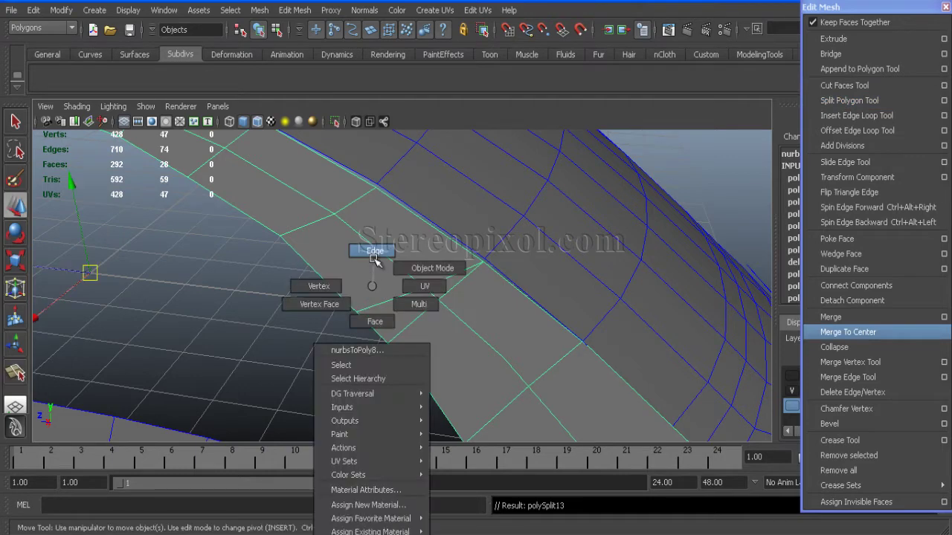
alt+drag(374, 253, 542, 275)
key(Delete)
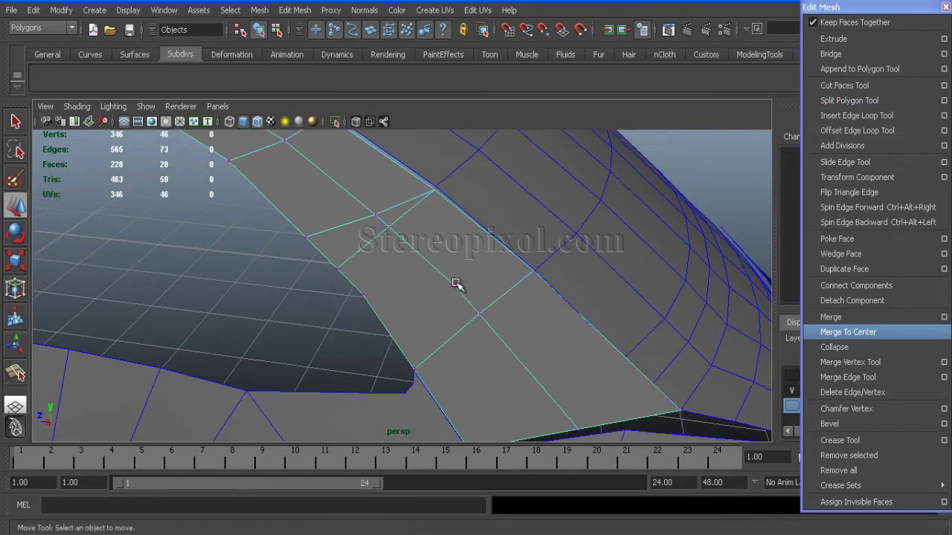
click(363, 294)
key(Delete)
- Remove two unwanted edges from the strip with Delete Edge/Vertex
alt+drag(393, 290, 418, 269)
right_drag(418, 269, 362, 250)
click(348, 231)
shift+click(403, 212)
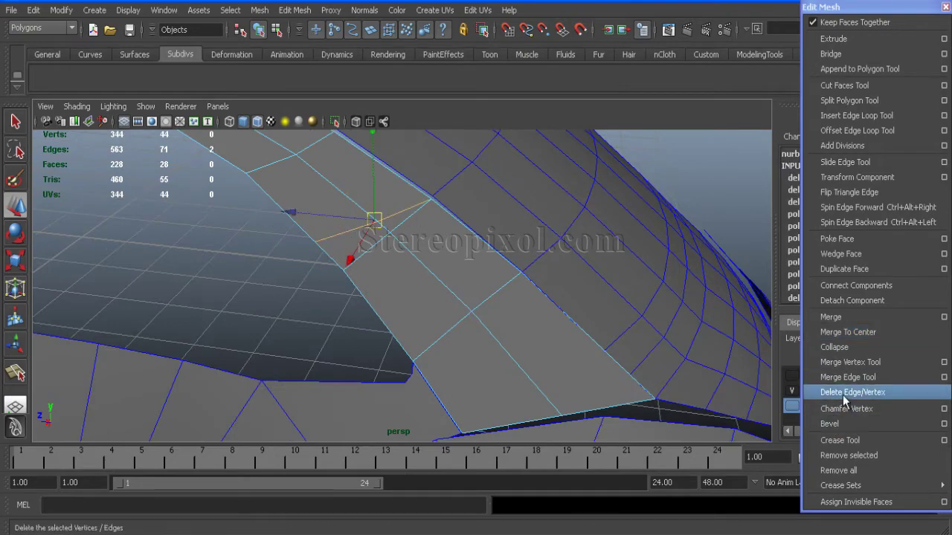
click(852, 392)
mouse_move(483, 297)
alt+mouse_down()
mouse_move(350, 259)
mouse_move(476, 301)
alt+mouse_up()
alt+drag(461, 253, 520, 246)
- Cut a split across the strip from its top edge through the middle edge
click(849, 100)
click(428, 245)
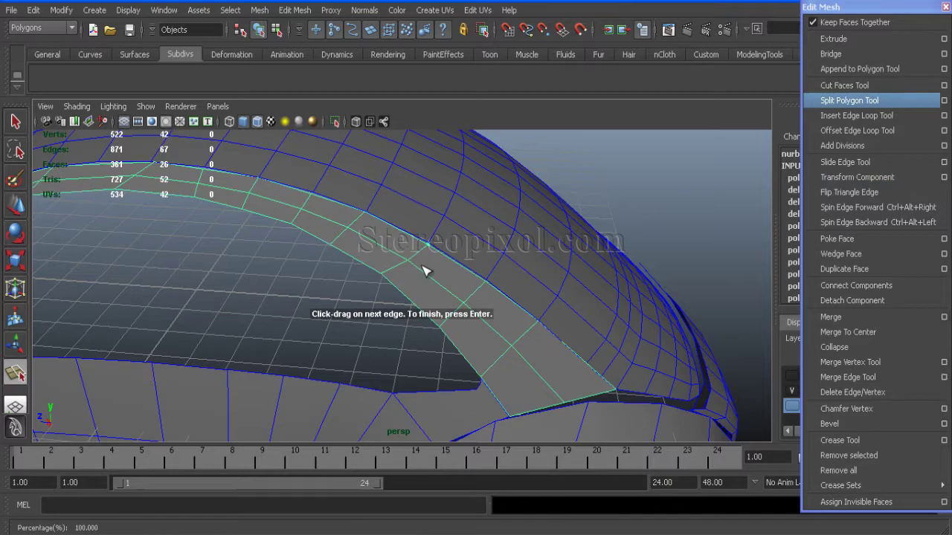
click(414, 265)
drag(400, 289, 402, 249)
key(Return)
- Try a second cut across the strip, then undo it
click(411, 239)
click(400, 258)
drag(395, 283, 420, 284)
key(Return)
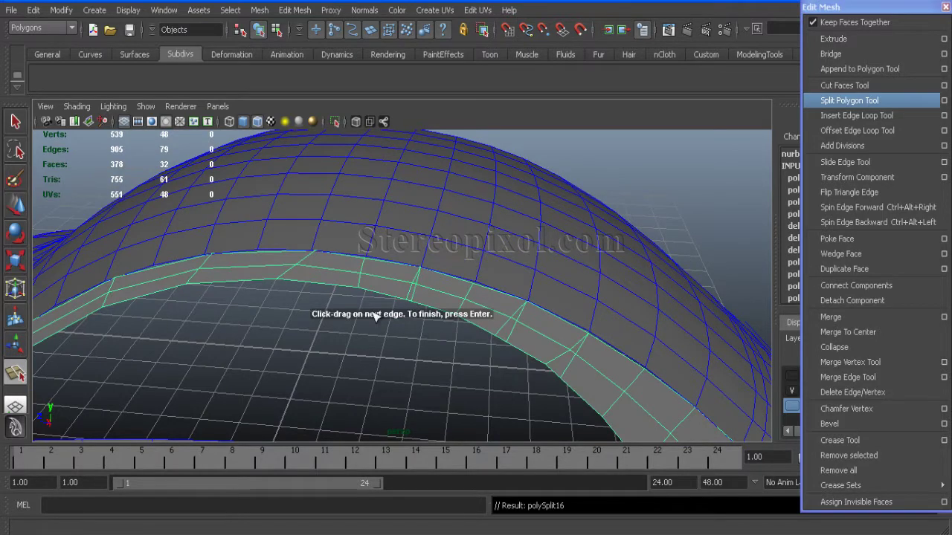
key(ctrl+z)
alt+drag(375, 316, 414, 299)
- Delete the selected unwanted edges and select a vertex on the strip's inner edge
key(w)
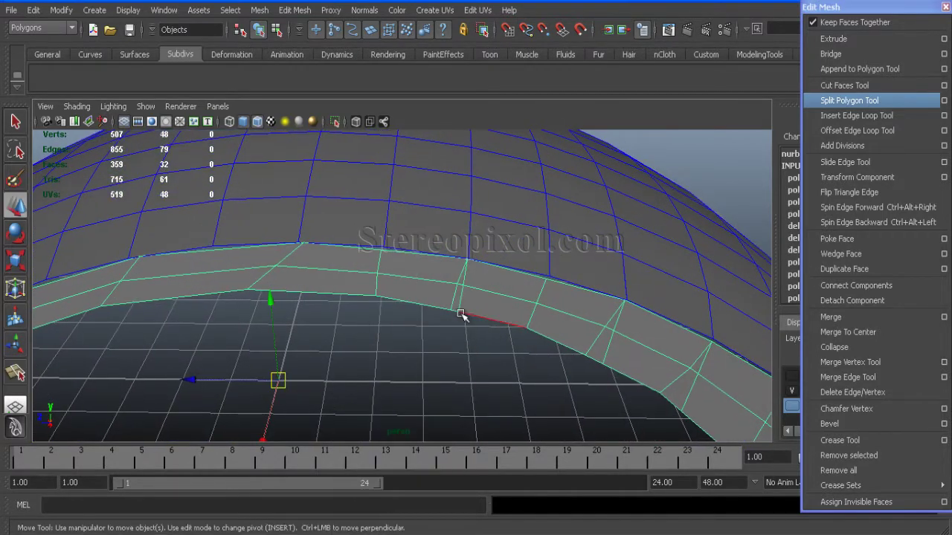
alt+drag(592, 345, 467, 305)
click(852, 392)
alt+drag(521, 334, 493, 249)
right_drag(493, 250, 521, 232)
click(513, 212)
- Cut a series of splits across the strip, working section by section along it
click(848, 101)
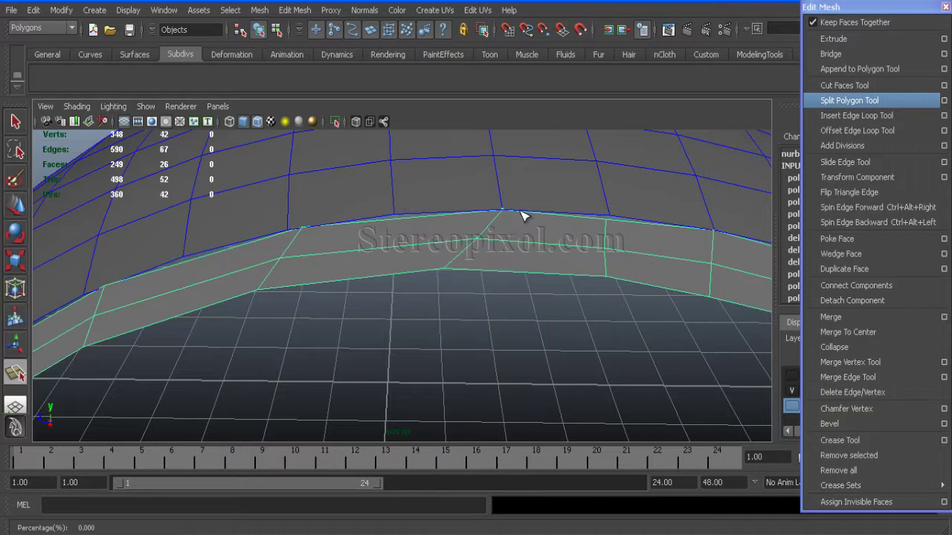
key(Return)
alt+drag(508, 276, 400, 300)
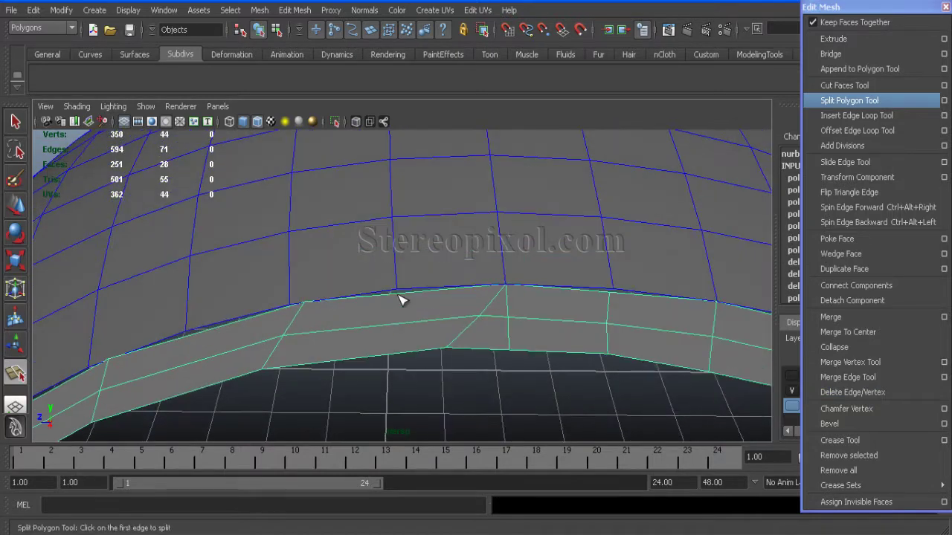
click(406, 361)
key(Return)
alt+drag(409, 385, 393, 286)
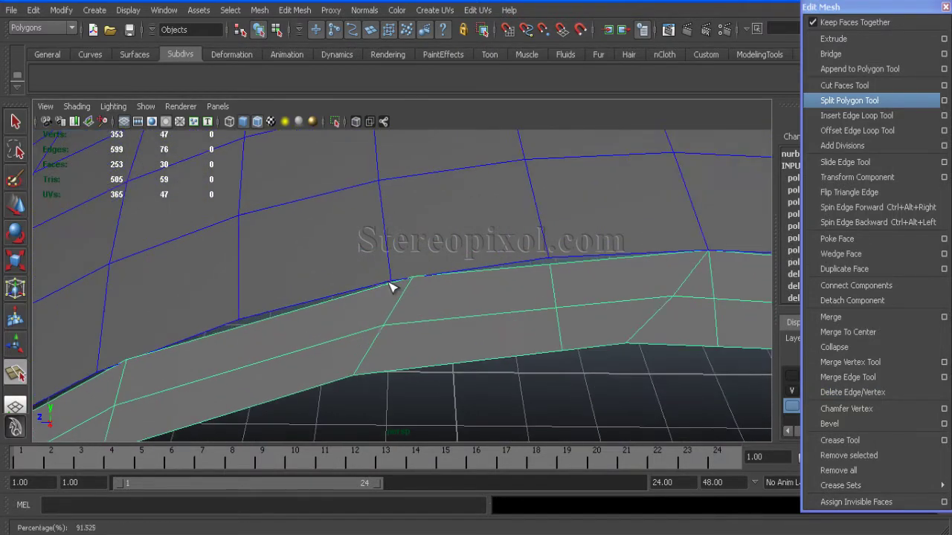
click(406, 370)
key(Return)
mouse_move(406, 370)
alt+mouse_down()
mouse_move(412, 357)
mouse_move(422, 375)
alt+mouse_up()
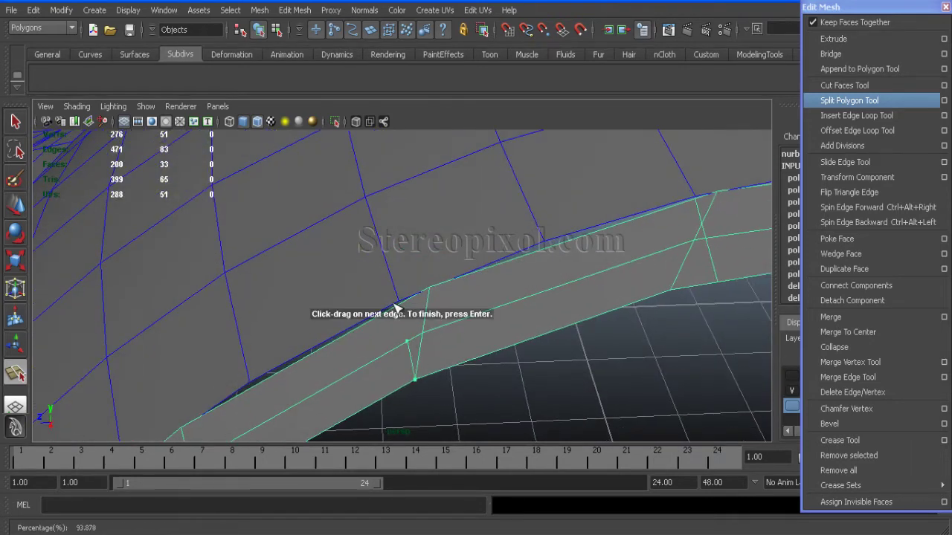
key(Return)
alt+drag(459, 329, 554, 245)
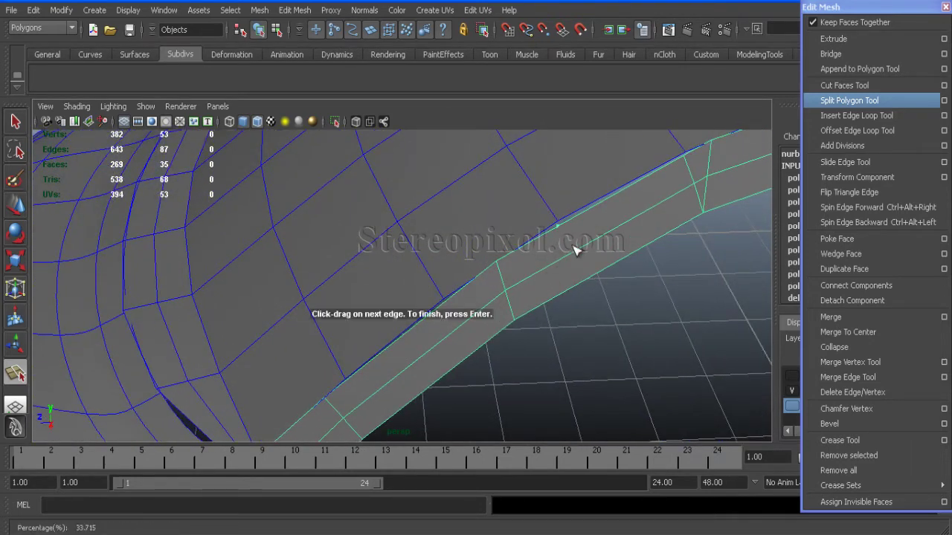
key(Return)
- Inspect the cut strip from end to end, then return to the Move tool
alt+drag(588, 284, 427, 298)
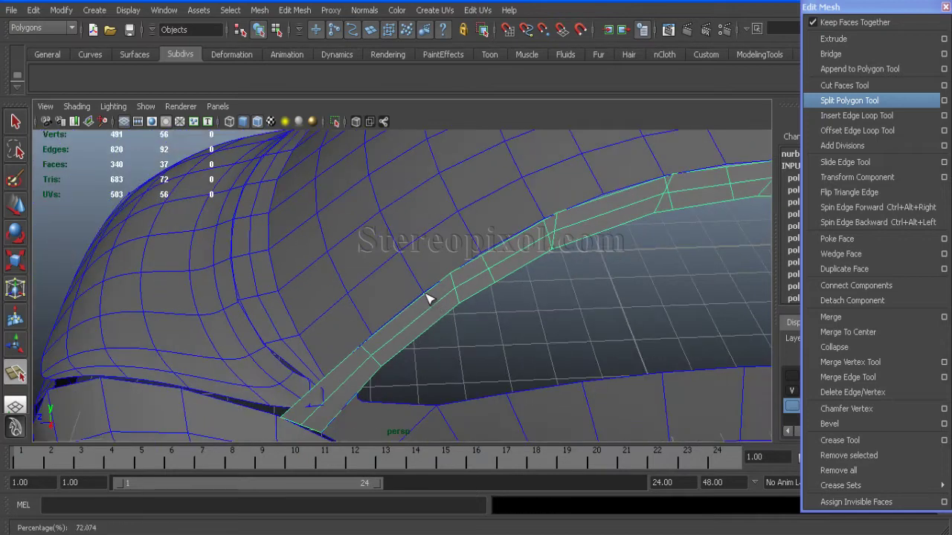
alt+drag(455, 337, 471, 258)
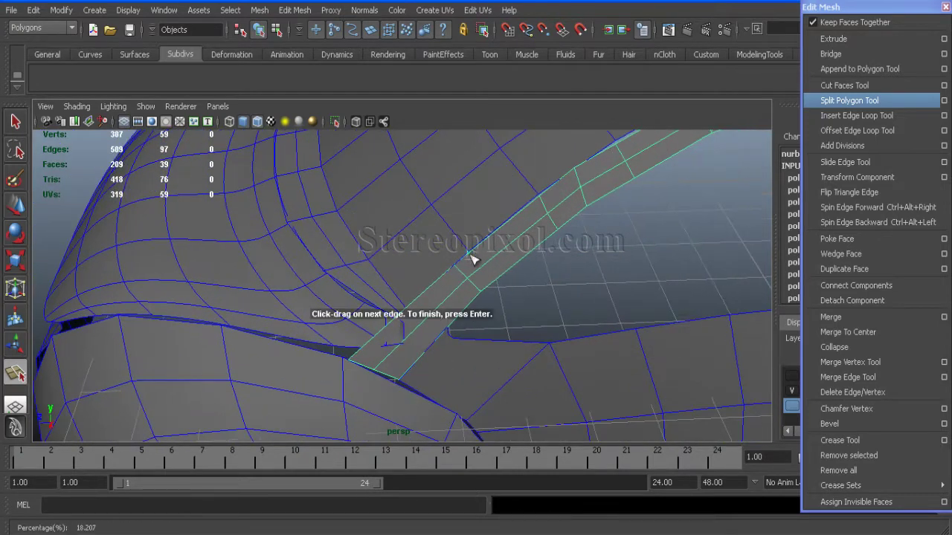
alt+drag(475, 325, 402, 302)
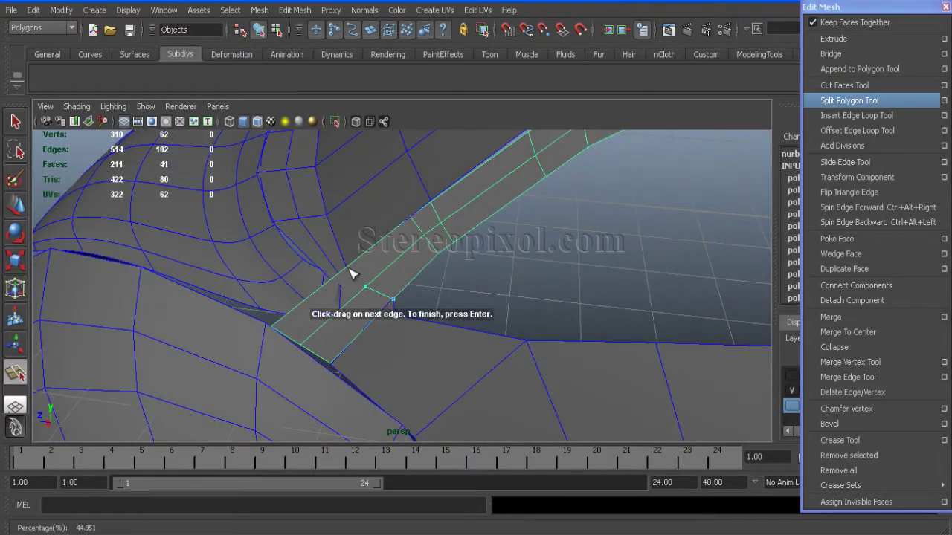
alt+drag(514, 292, 597, 319)
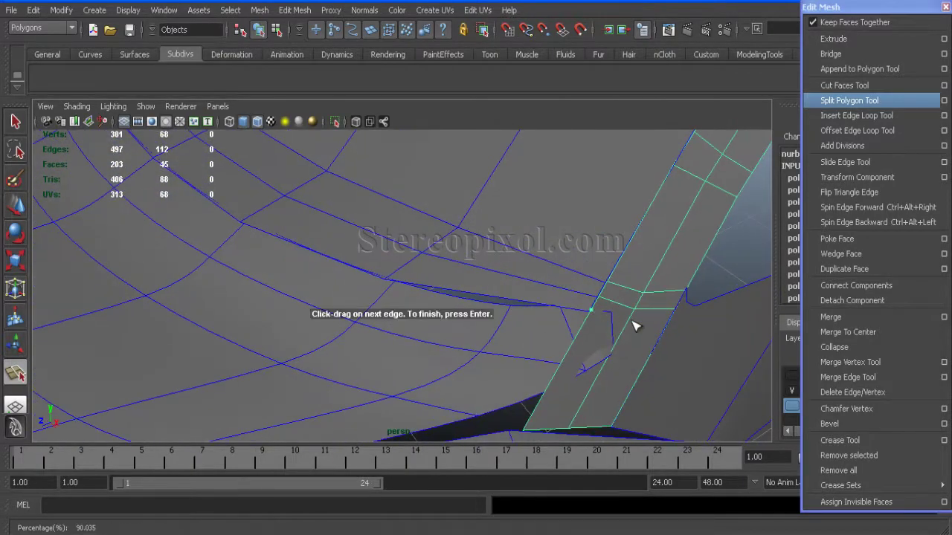
alt+drag(667, 334, 601, 229)
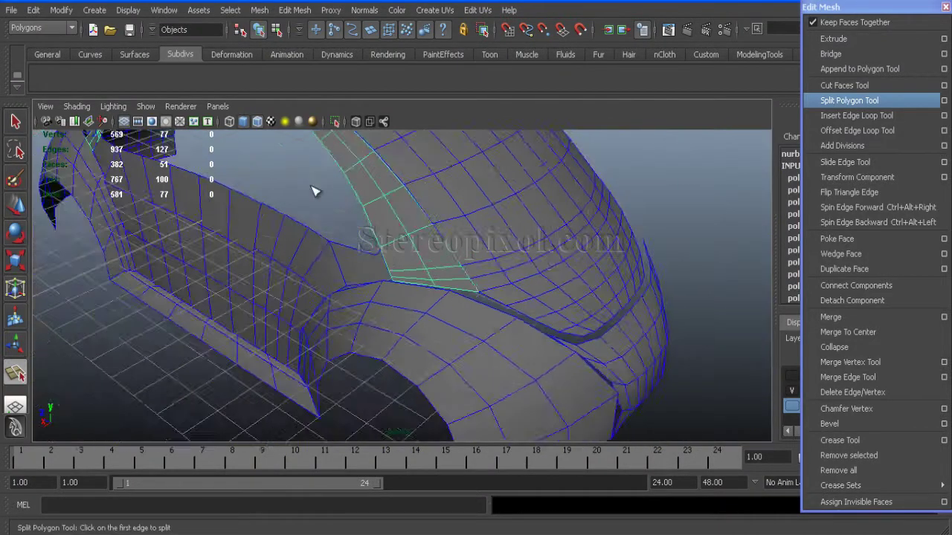
alt+drag(314, 191, 570, 278)
key(w)
right_drag(569, 278, 521, 282)
alt+drag(521, 283, 457, 350)
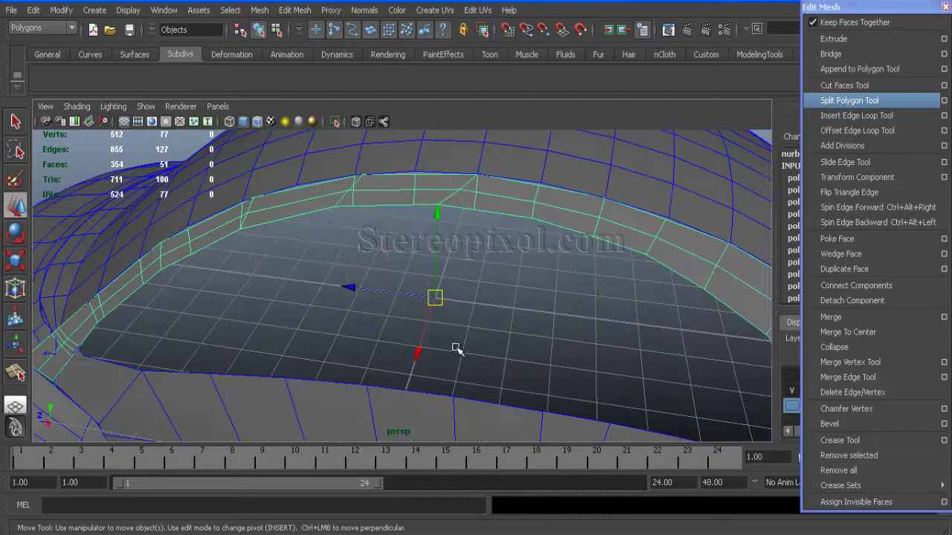
- Delete three stray edges from the strip with Delete Edge/Vertex
click(852, 392)
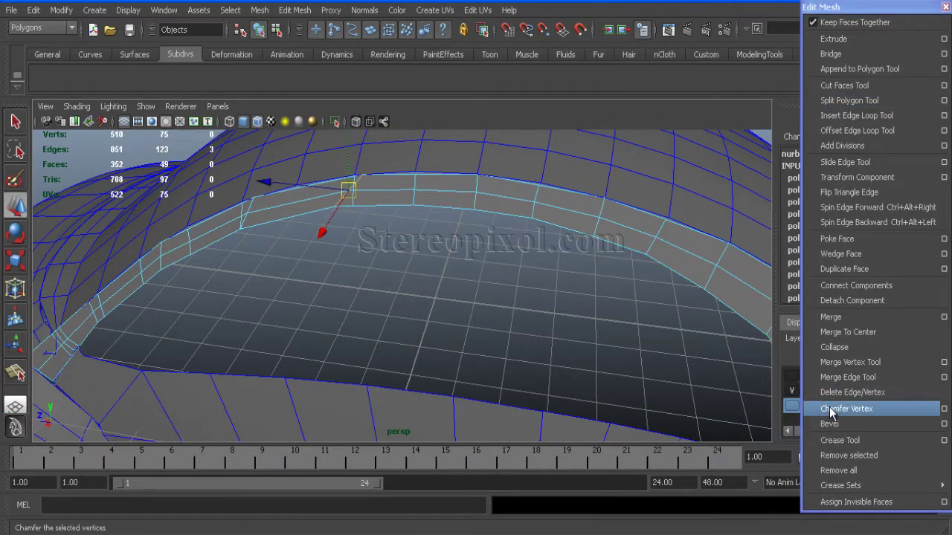
click(853, 392)
click(852, 392)
alt+drag(386, 283, 521, 342)
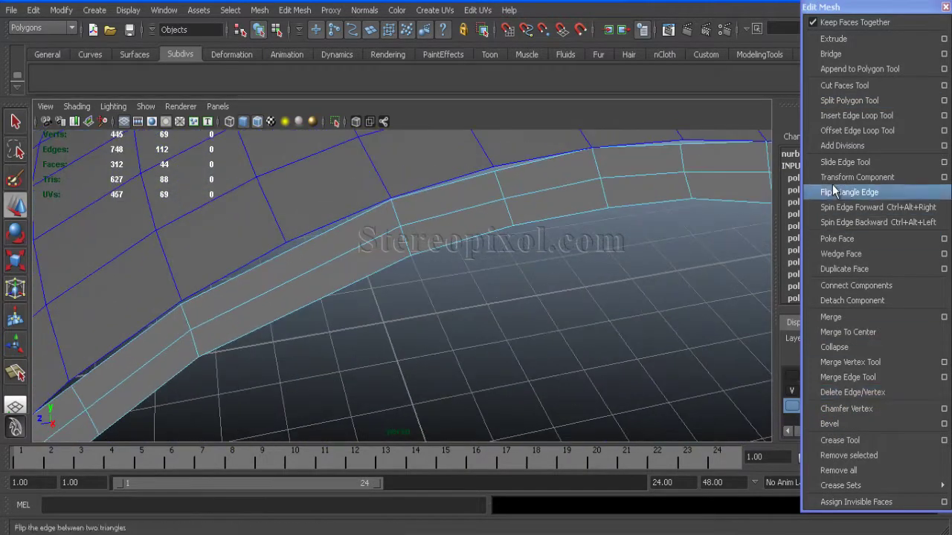
- Add a fresh cut from the strip's upper edge to the edge below, then select a strip vertex
click(847, 100)
click(289, 251)
click(299, 276)
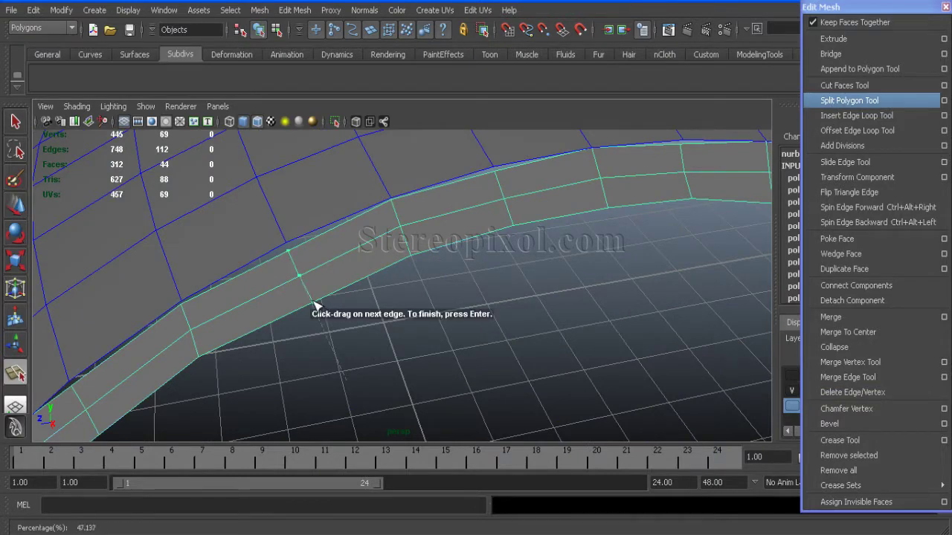
key(w)
right_drag(304, 282, 303, 287)
alt+drag(303, 287, 307, 244)
click(255, 206)
click(516, 308)
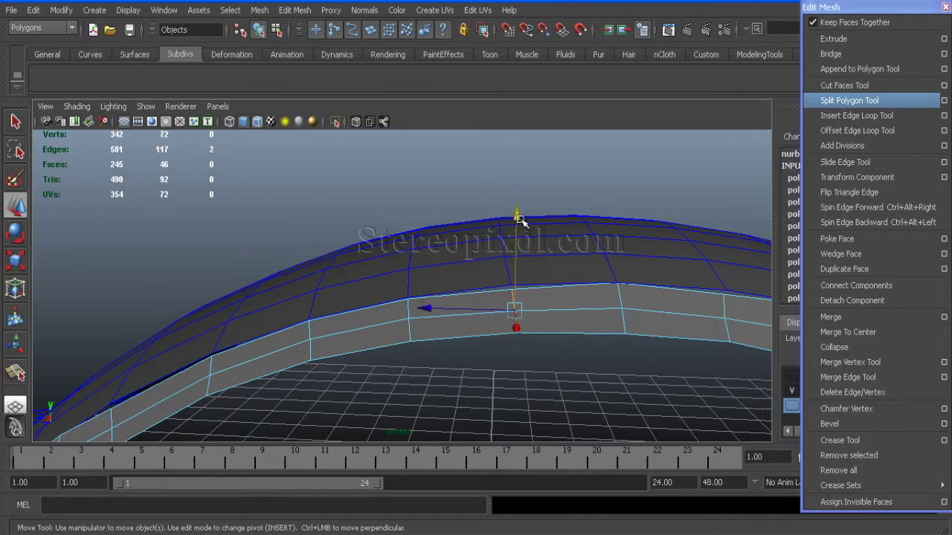
alt+drag(588, 306, 463, 266)
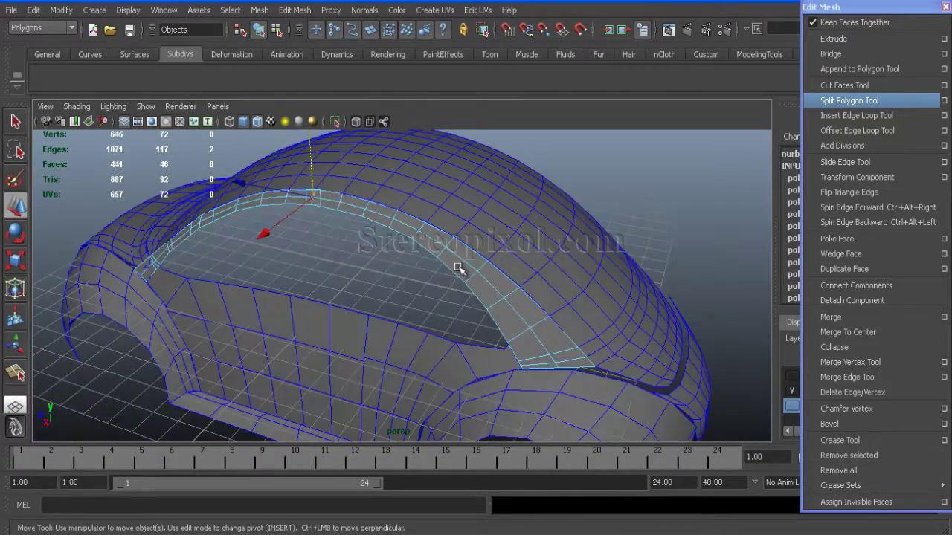
- Select the strip and rooftop as objects and combine them into one mesh
right_click(461, 265)
click(521, 247)
alt+drag(520, 247, 395, 340)
click(812, 100)
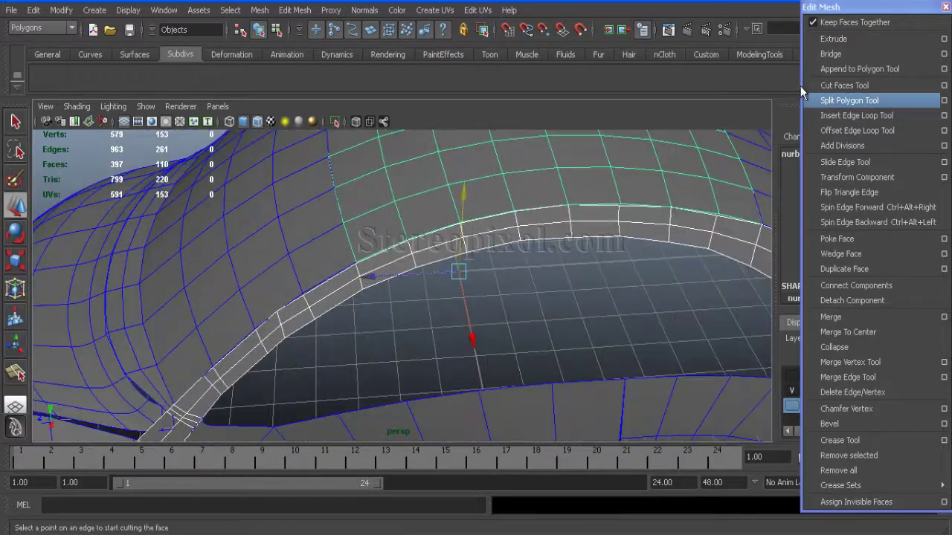
click(259, 10)
click(276, 58)
alt+drag(276, 58, 384, 265)
- Merge the first overlapping vertex pairs at the roof edge
right_click(404, 287)
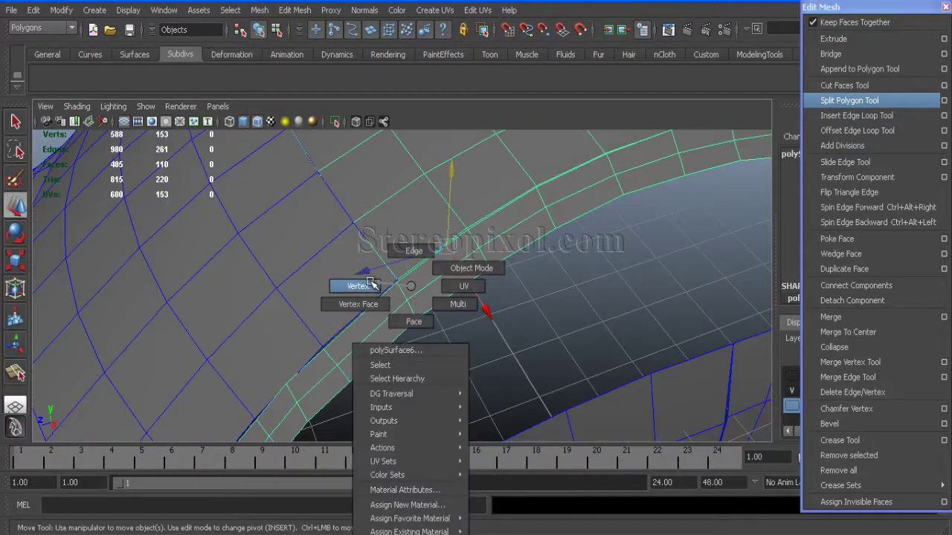
alt+right_drag(404, 287, 367, 272)
click(390, 275)
click(831, 317)
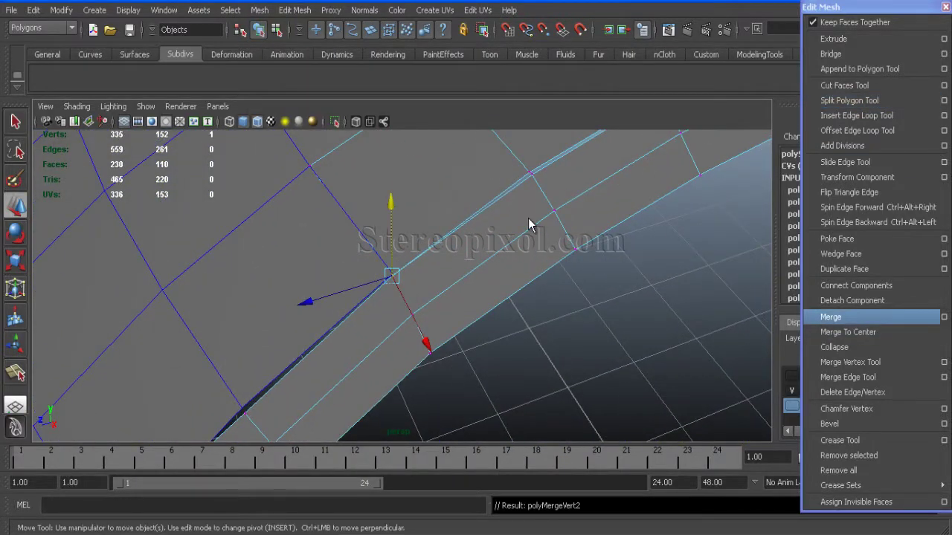
alt+drag(417, 313, 341, 361)
click(830, 317)
click(451, 212)
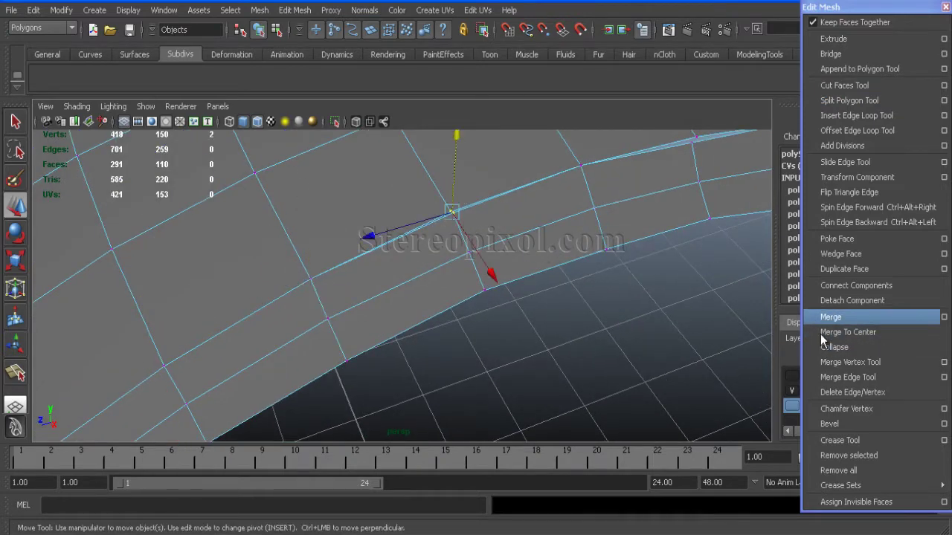
- Merge the remaining overlapping seam vertices and return to object mode
click(829, 319)
alt+drag(618, 272, 418, 259)
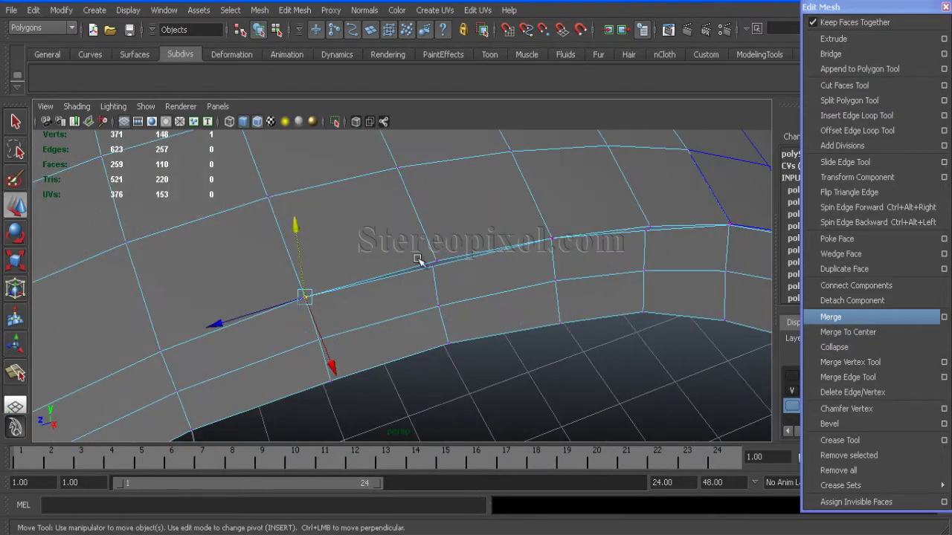
click(647, 227)
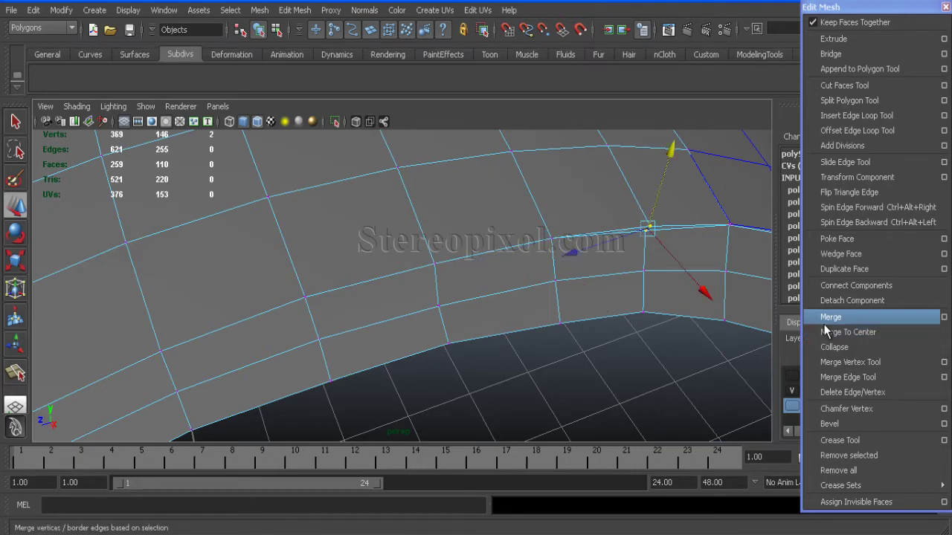
click(830, 317)
alt+drag(476, 313, 306, 328)
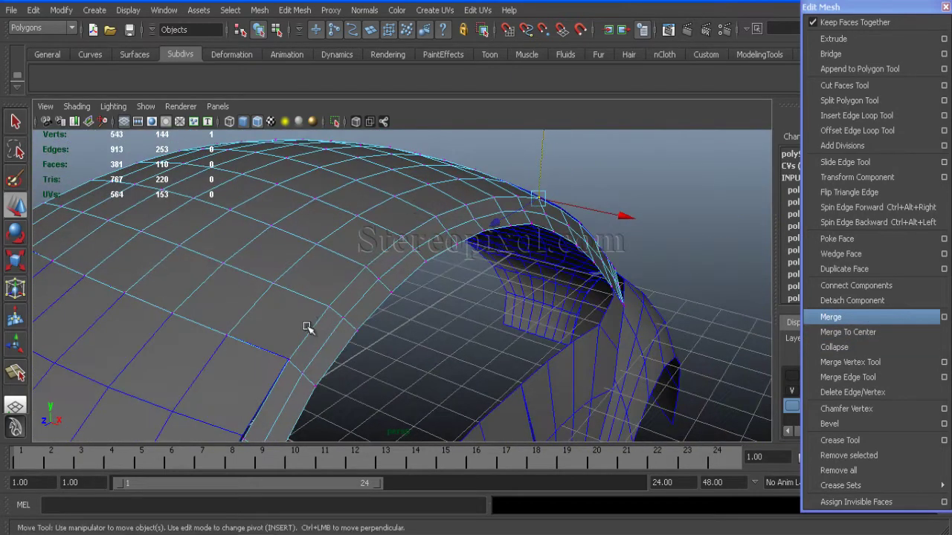
alt+drag(292, 368, 349, 212)
right_click(407, 254)
click(453, 243)
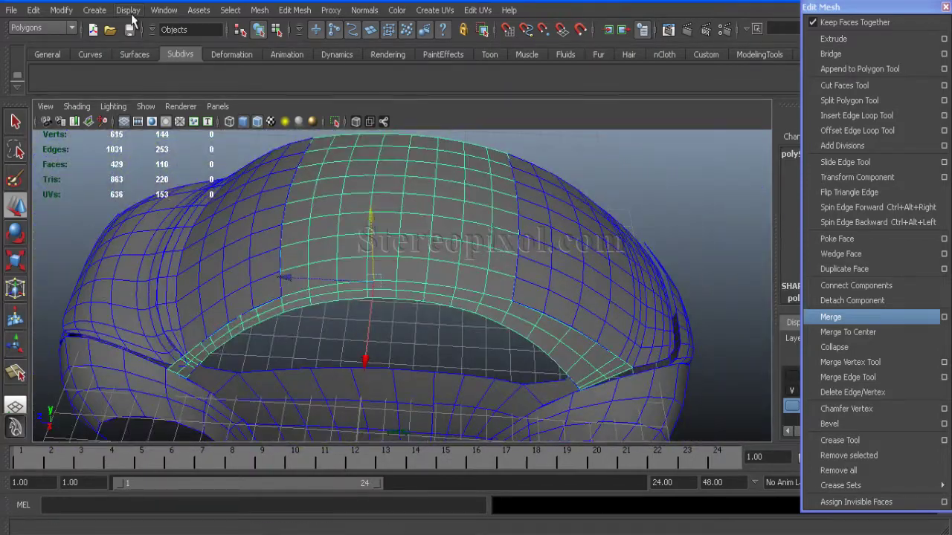
- Show face normals on the roof mesh and conform them to point consistently
click(128, 11)
click(298, 260)
alt+drag(302, 270, 419, 314)
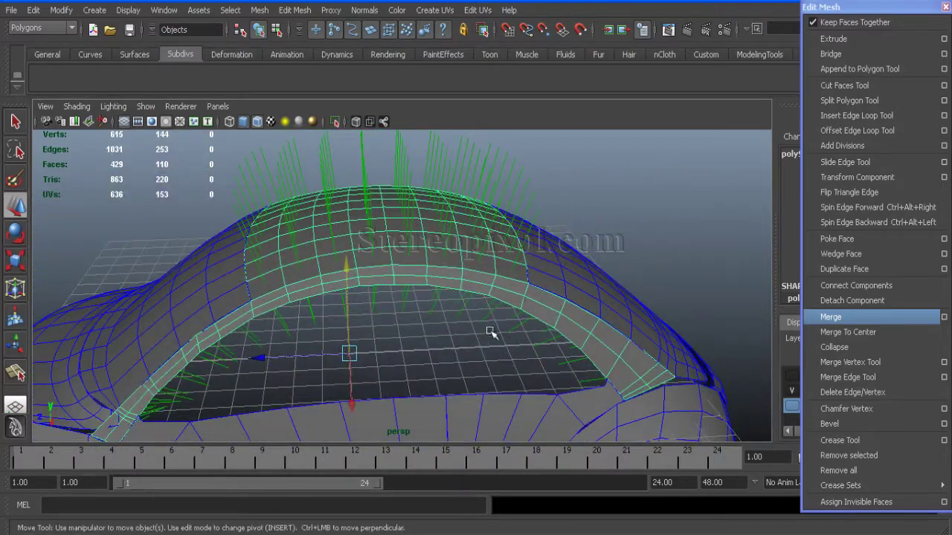
alt+drag(416, 177, 414, 268)
click(365, 10)
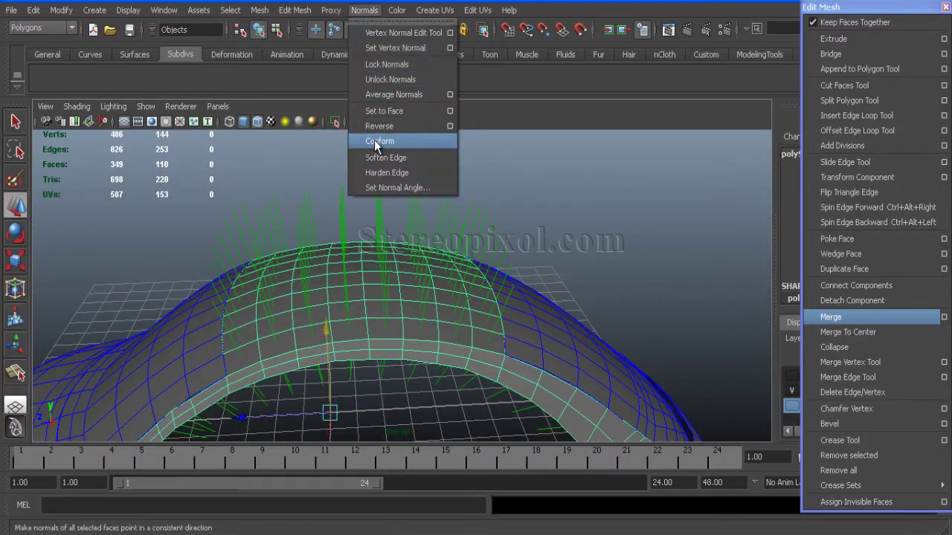
click(374, 139)
alt+drag(501, 298, 190, 110)
- Hide the face normals display and save the scene as the Project 1 Car file
click(128, 10)
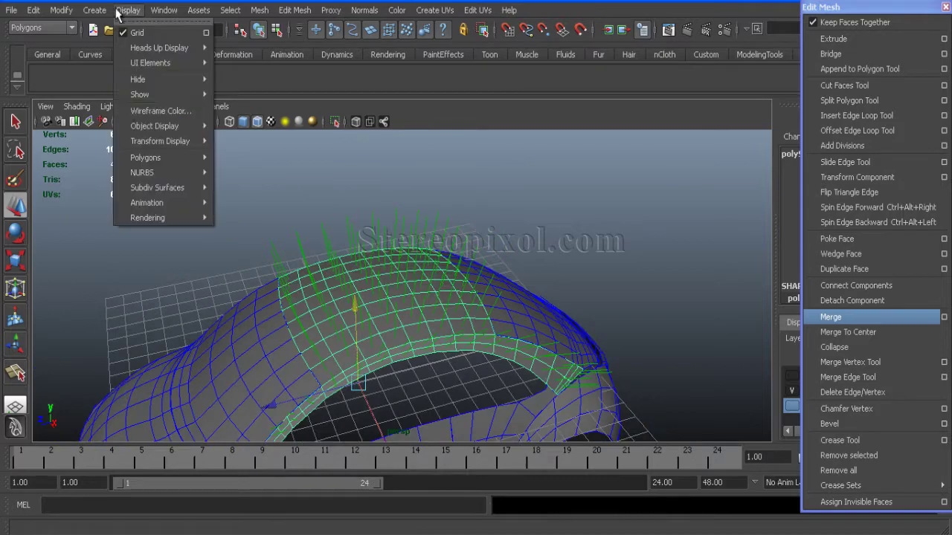
mouse_move(149, 157)
click(266, 195)
click(270, 210)
alt+drag(270, 210, 162, 46)
click(347, 265)
click(130, 30)
key(q)
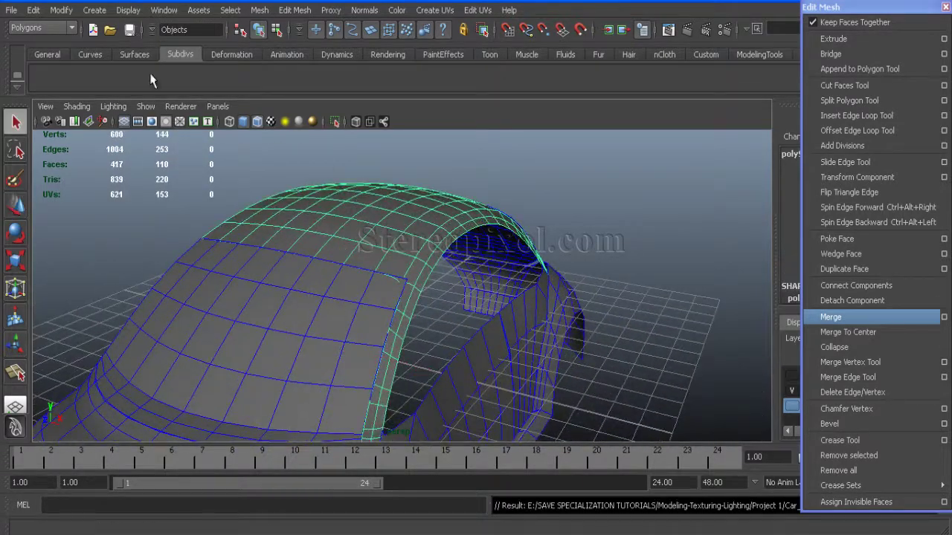